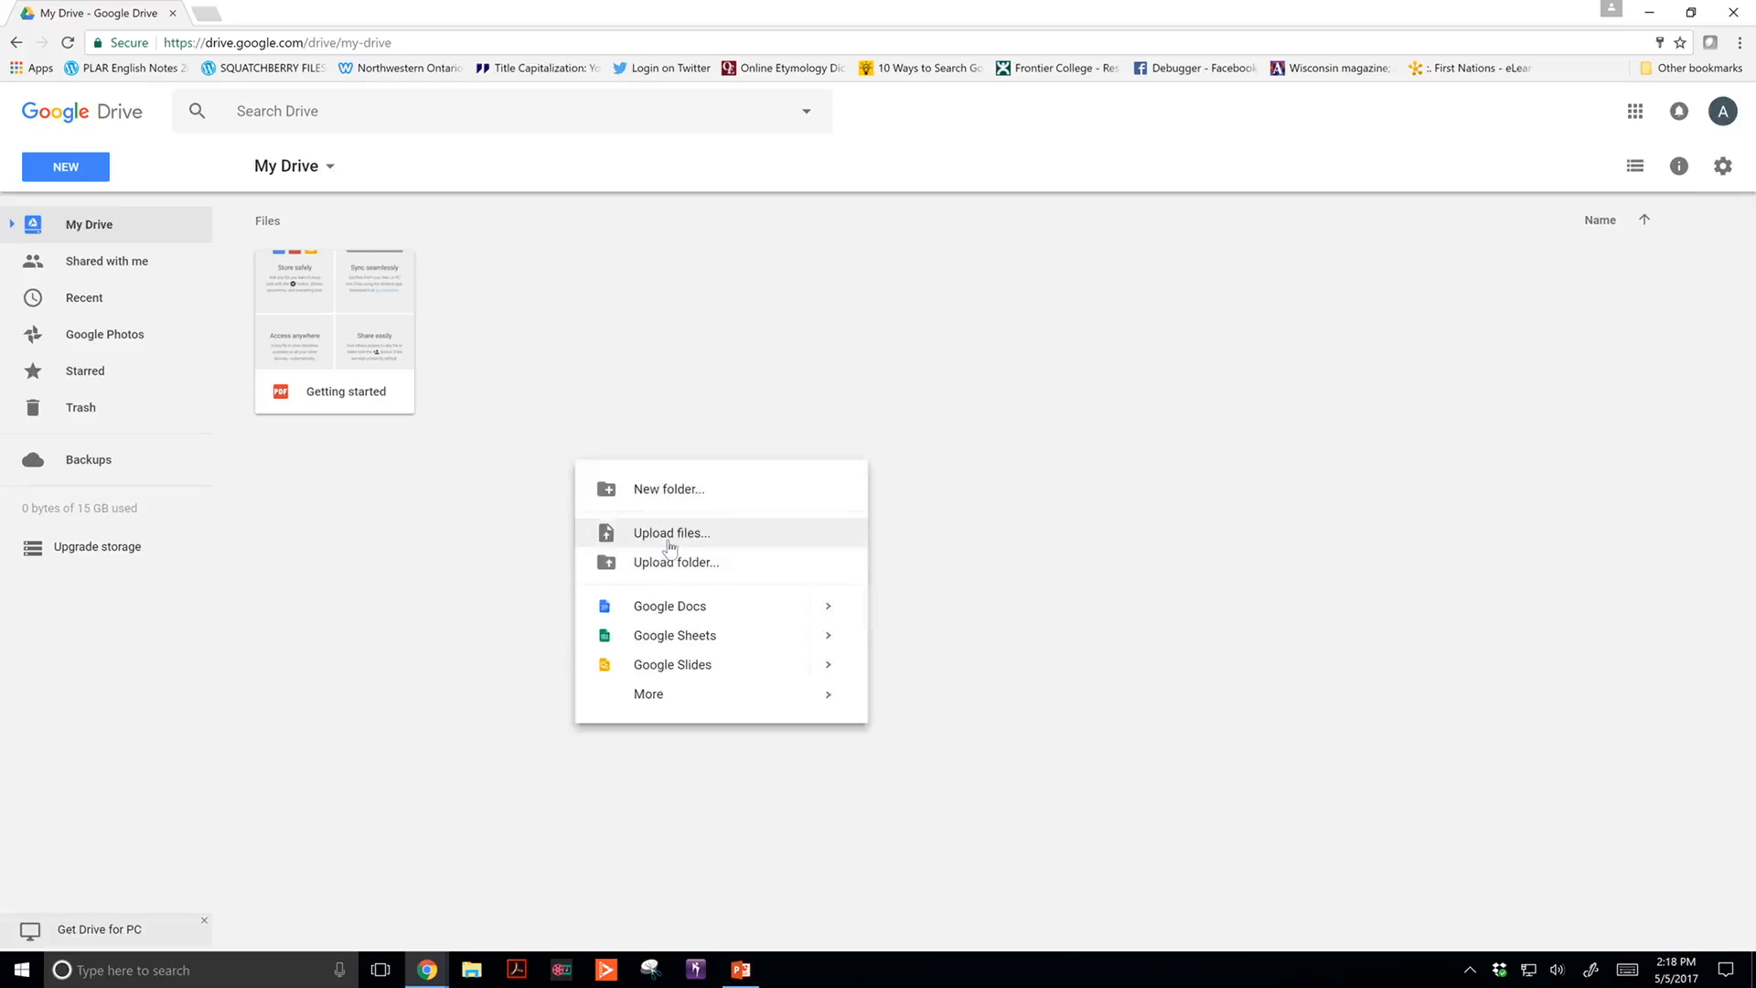
Step: Upload the file "a_Extra notes on punctuation" from the Documents folder to My Drive
left_click(669, 540)
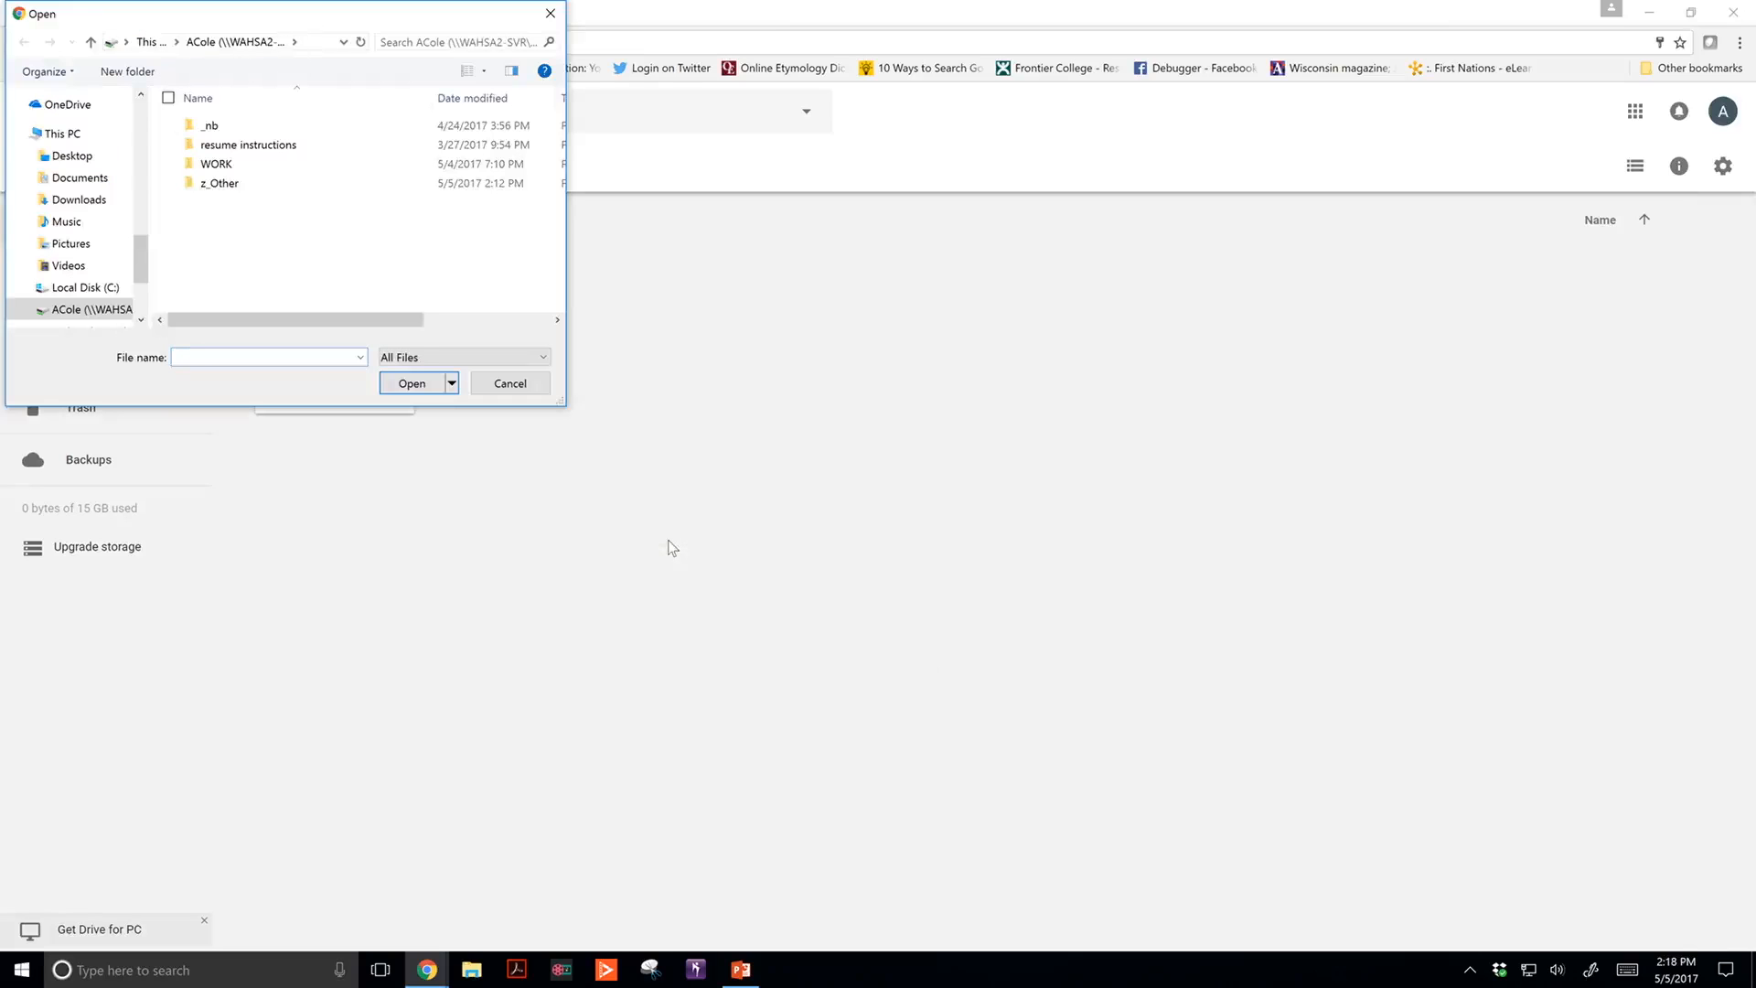
left_click(94, 179)
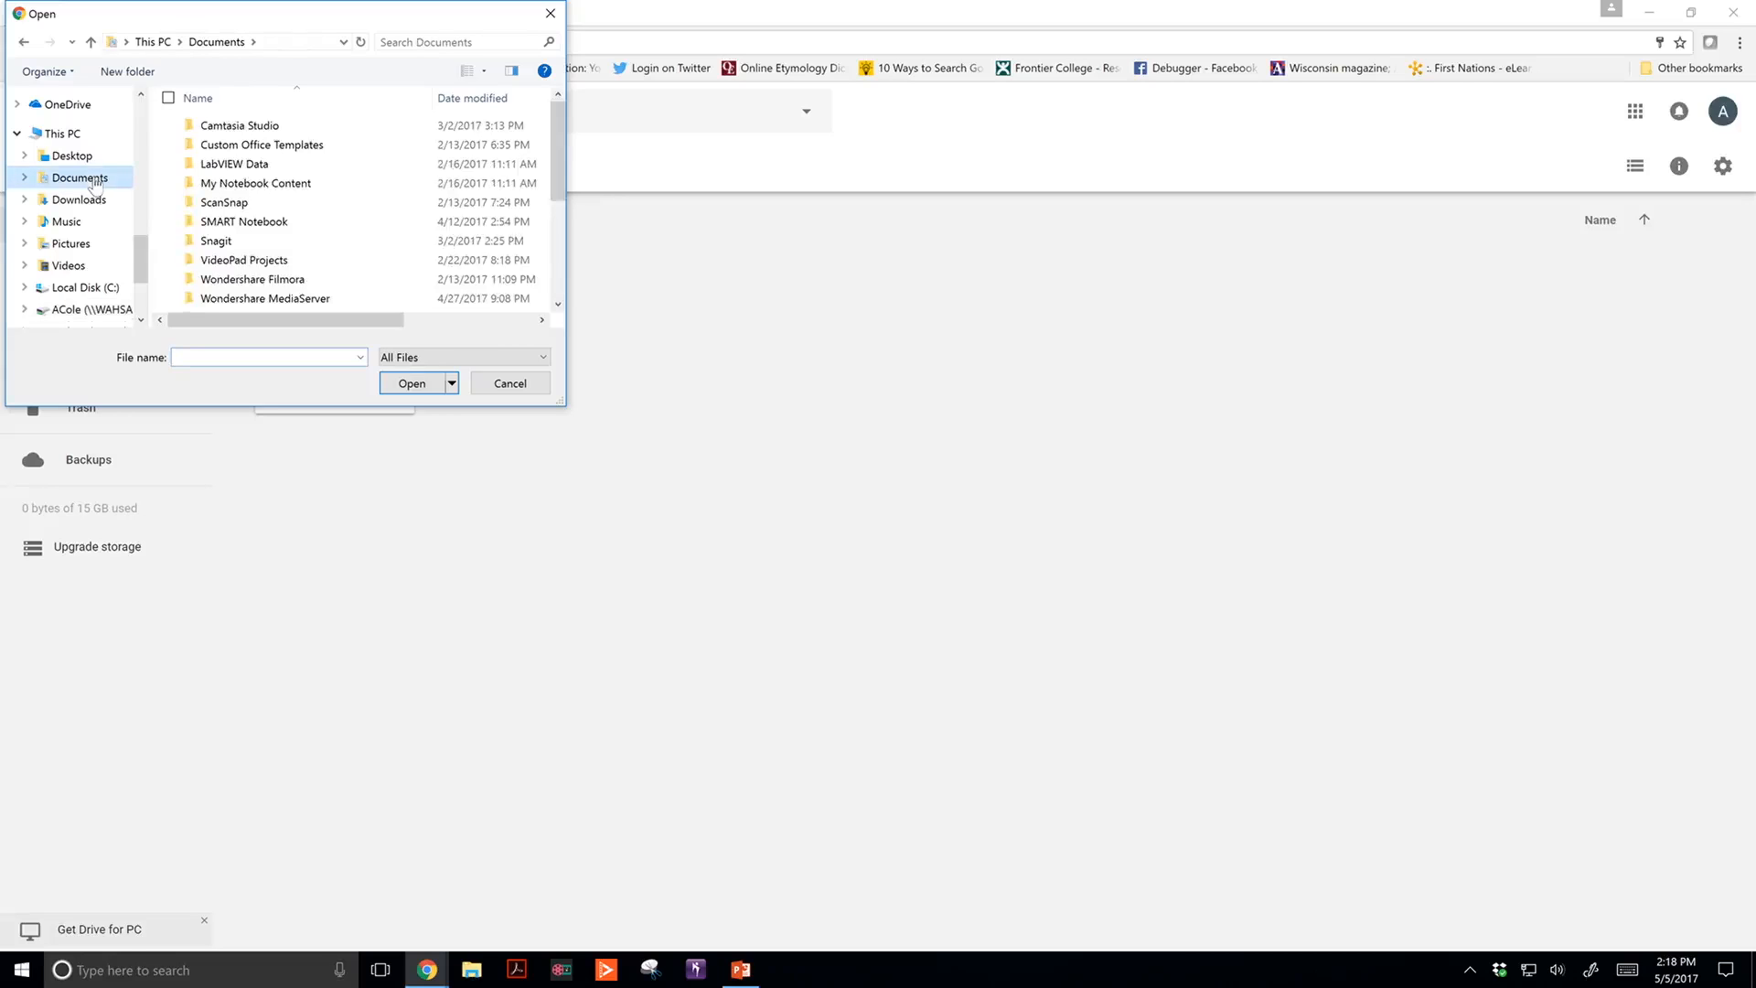
left_click_drag(555, 148, 552, 241)
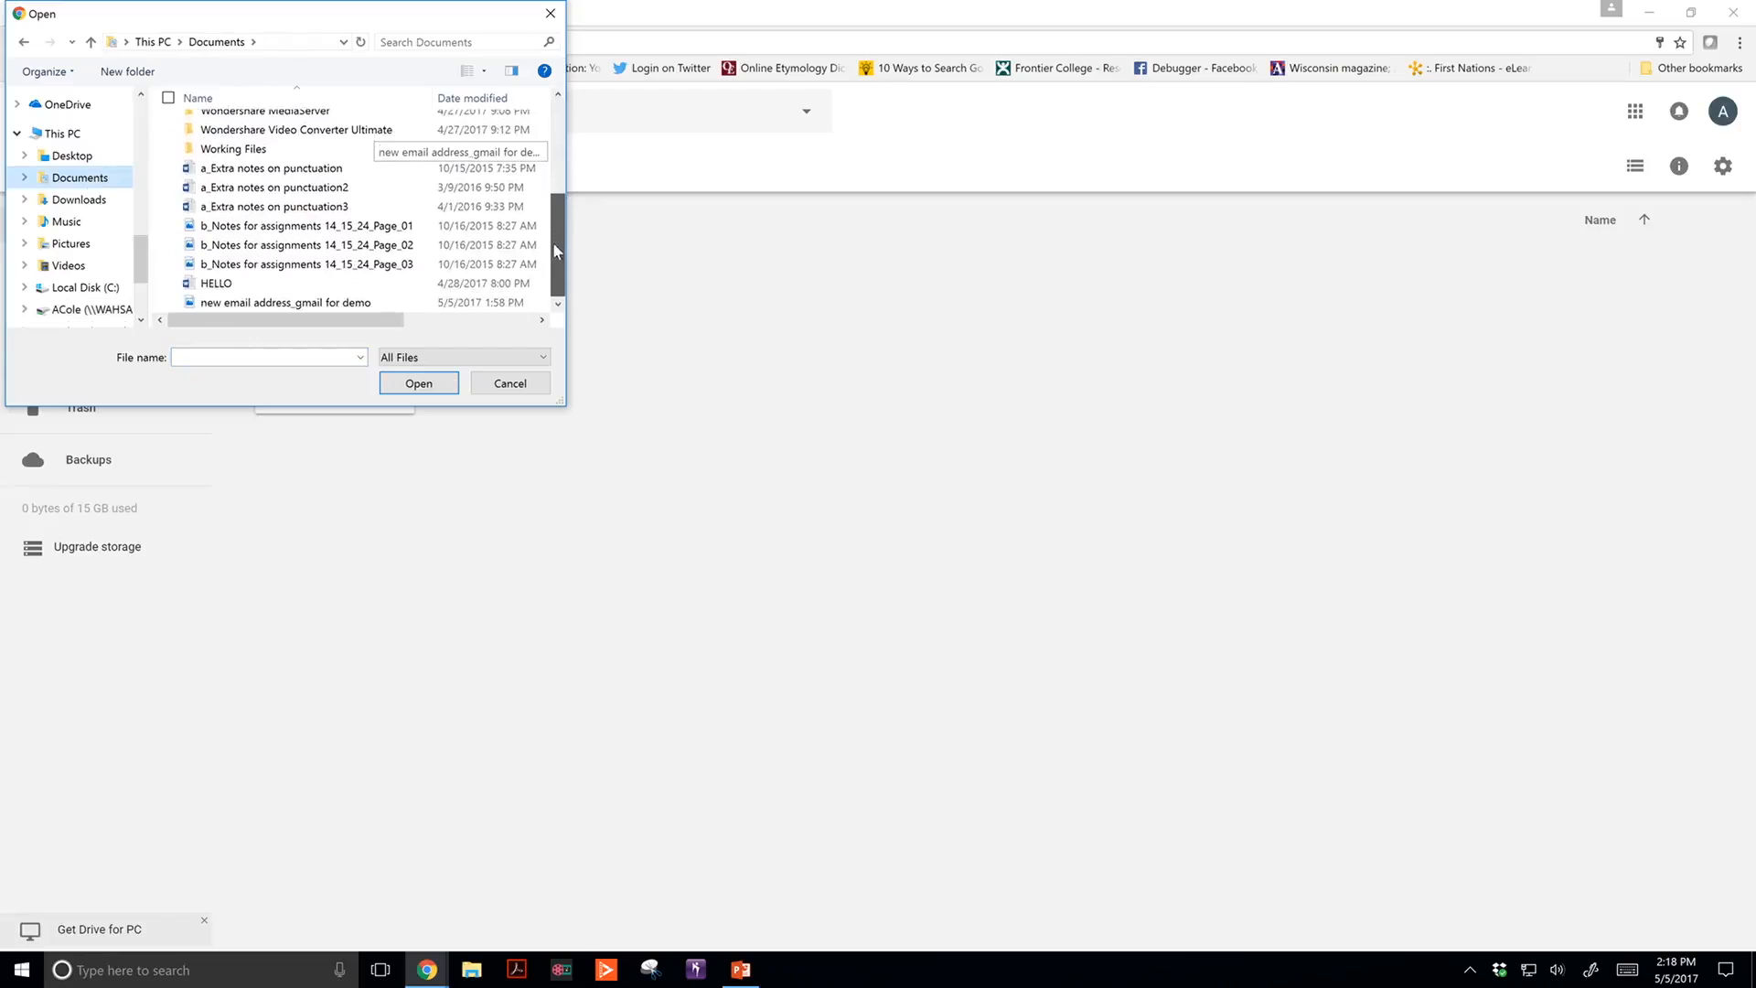
left_click(317, 172)
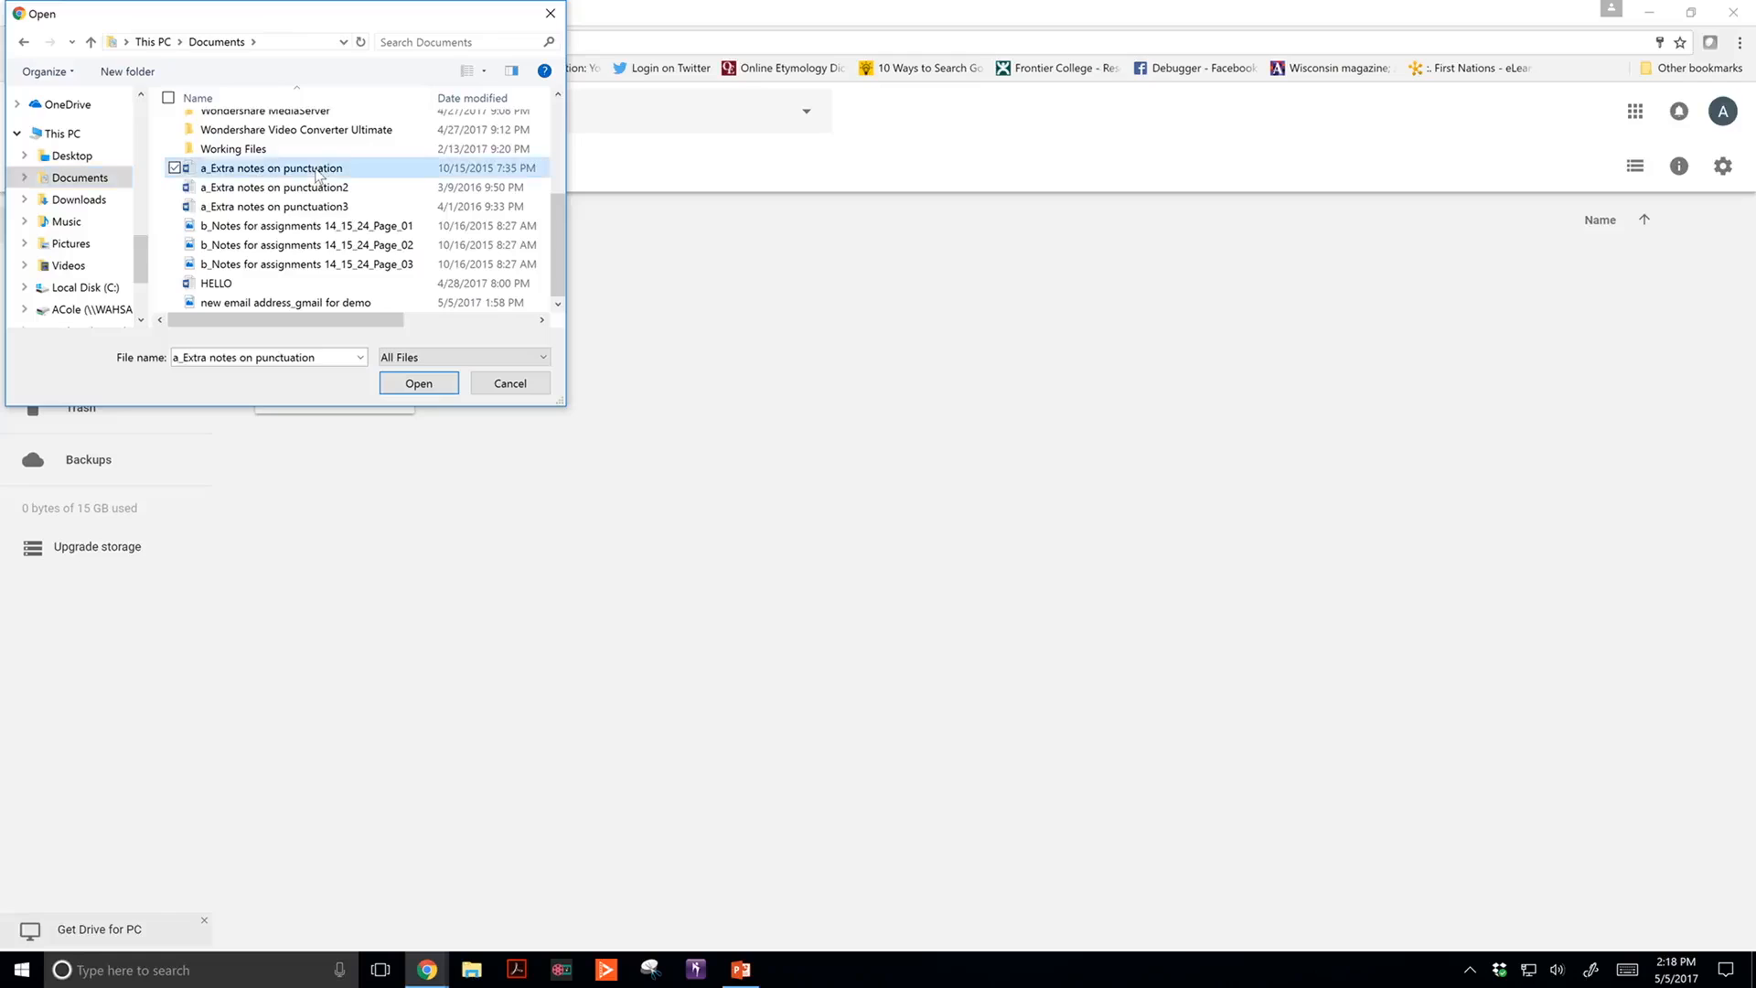
left_click(424, 392)
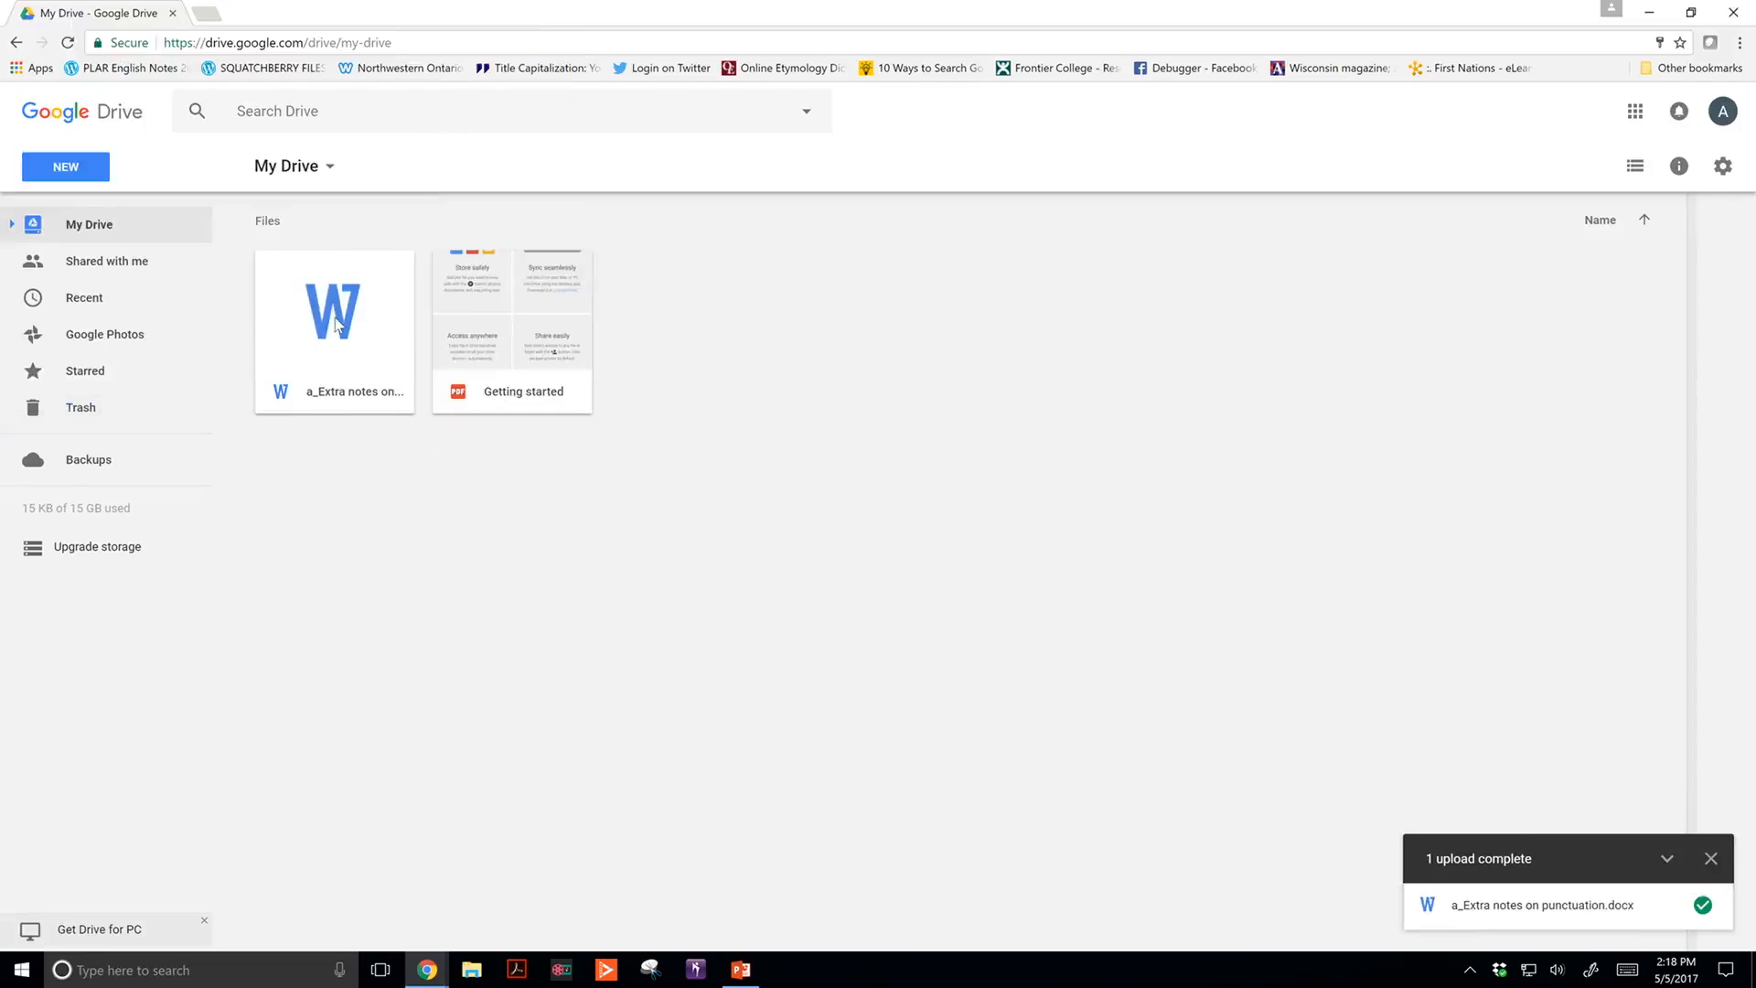
Step: Upload "a_Extra notes on punctuation2" and "a_Extra notes on punctuation3" together from Documents to My Drive
right_click(730, 502)
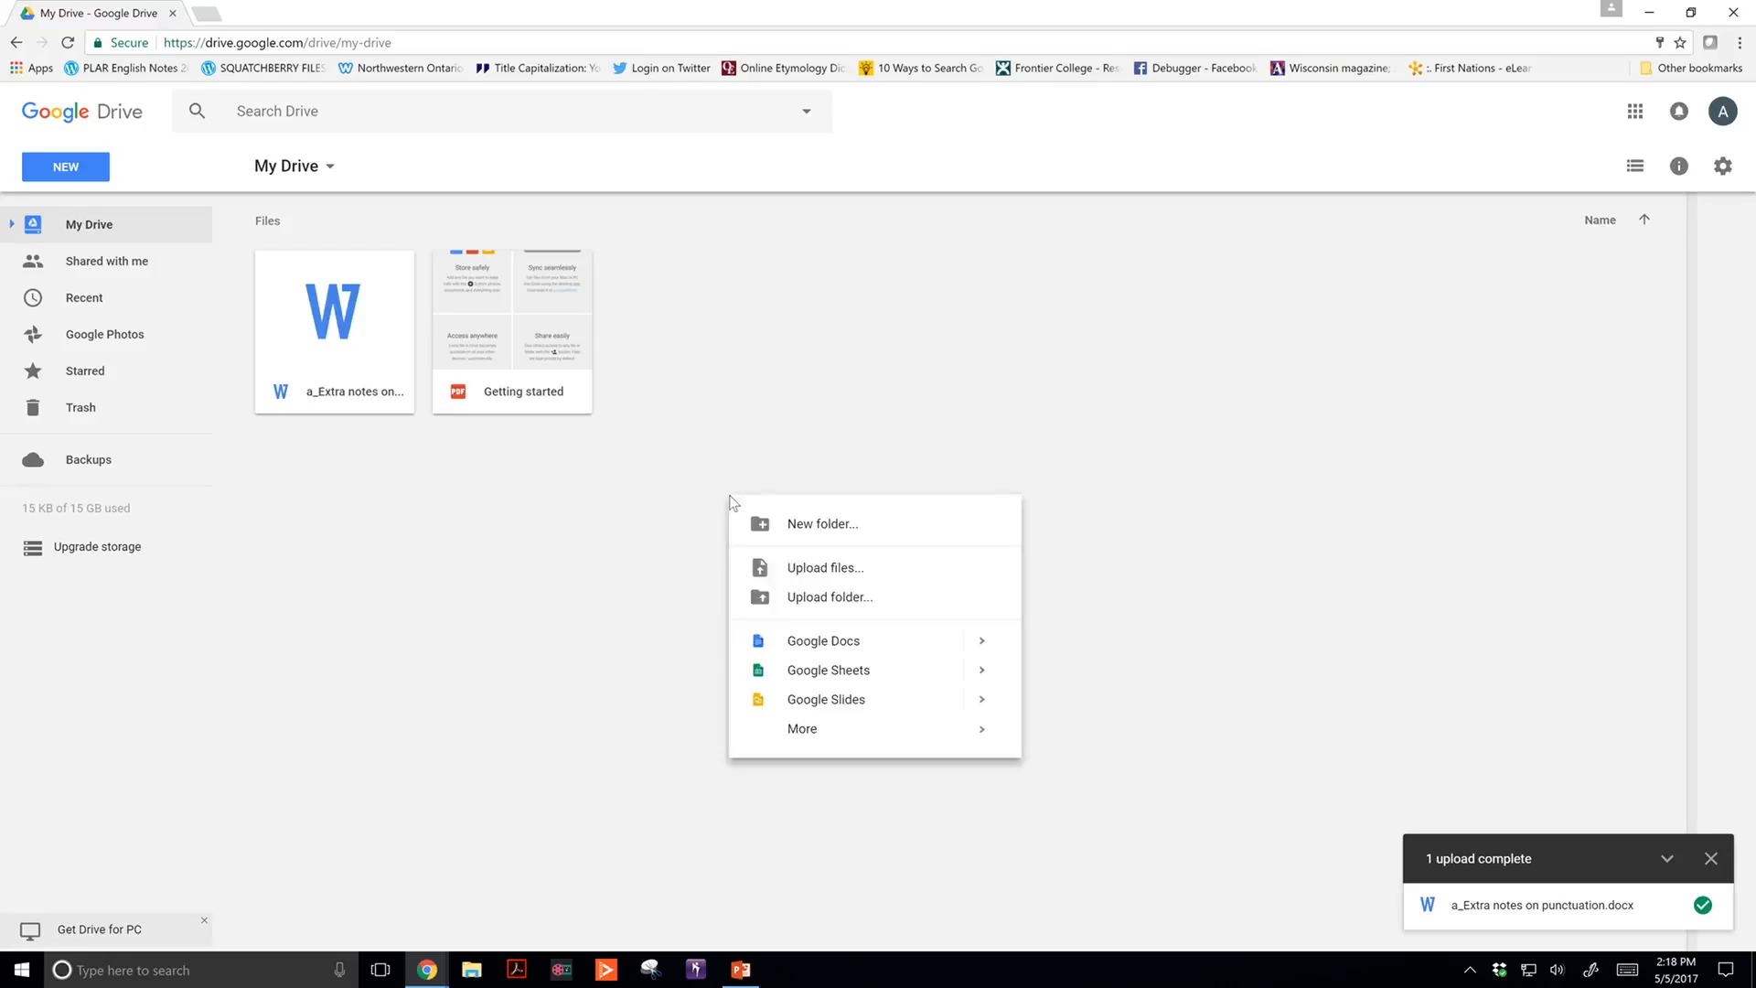
left_click(827, 574)
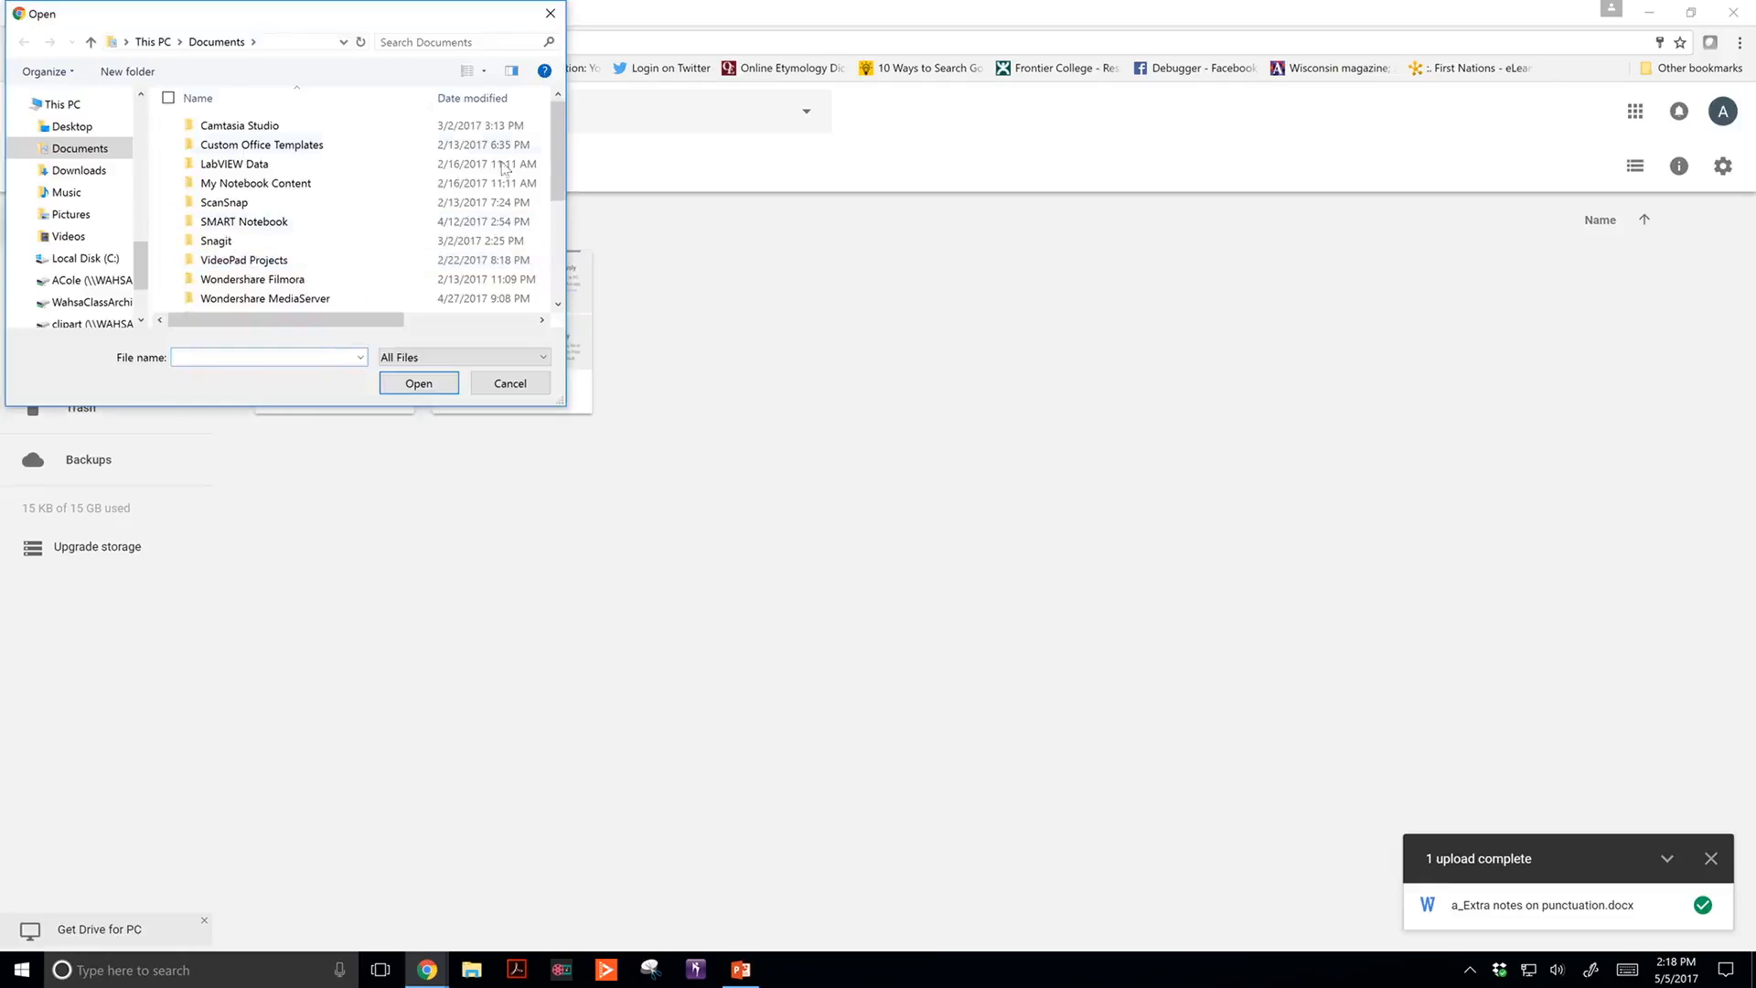
left_click_drag(557, 147, 564, 229)
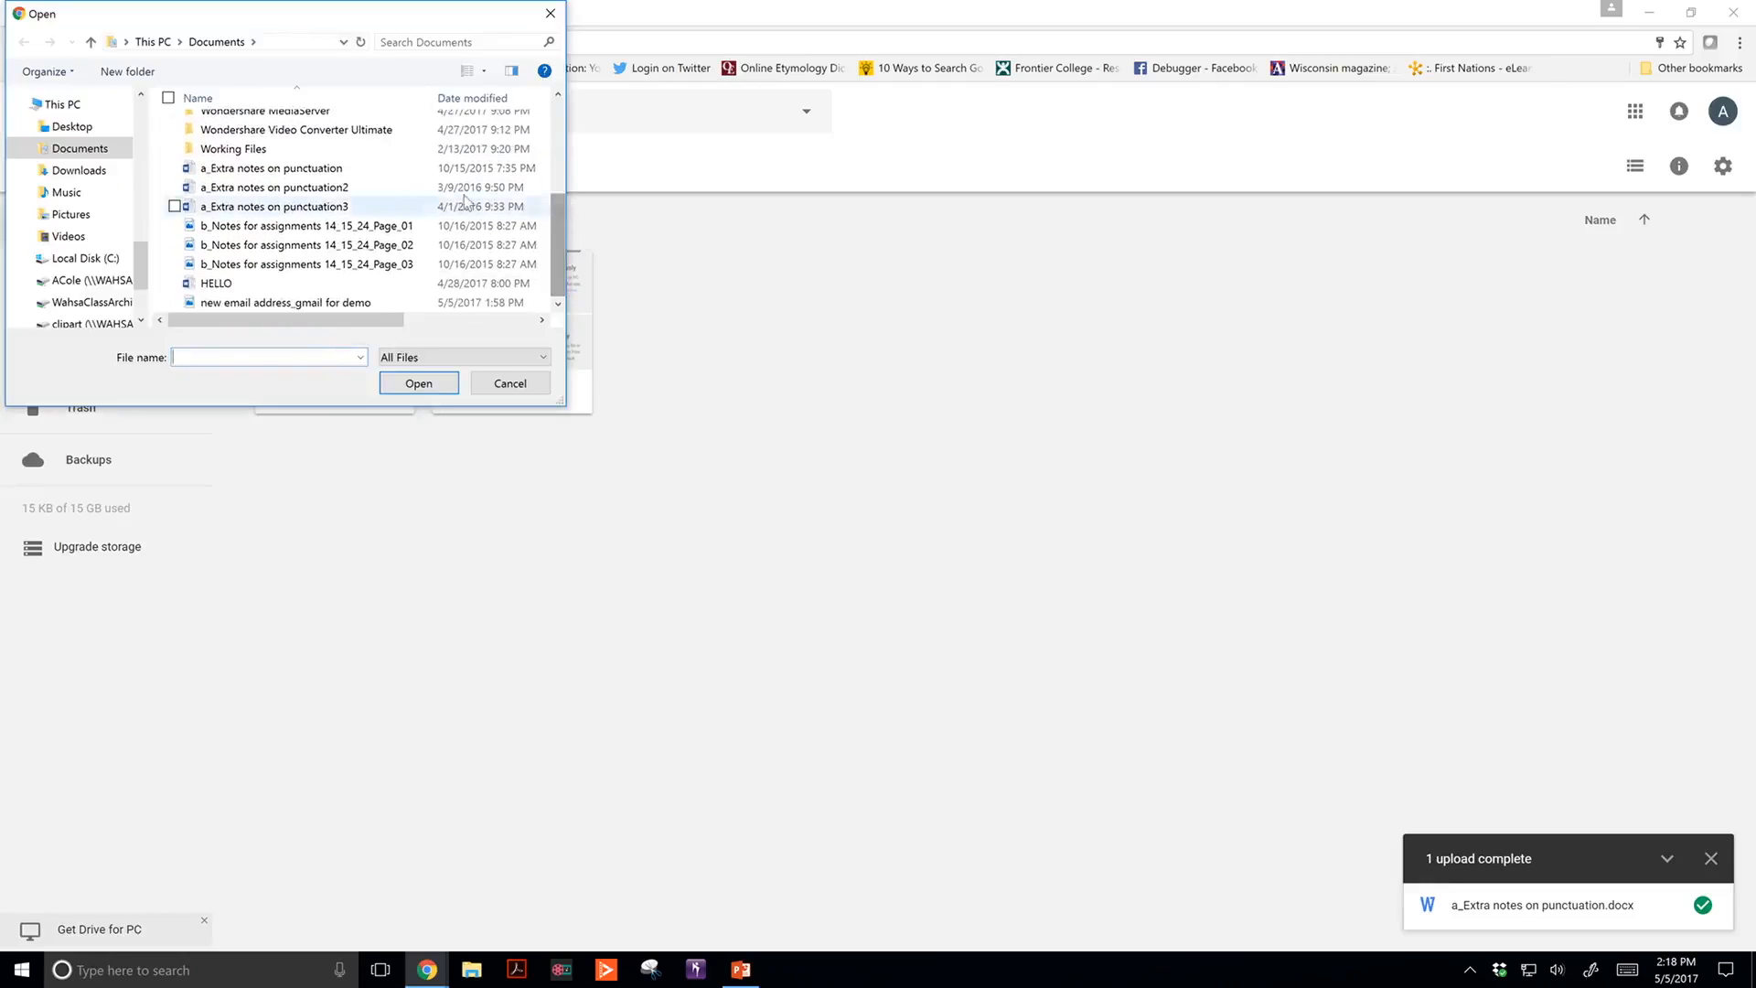
left_click(324, 192)
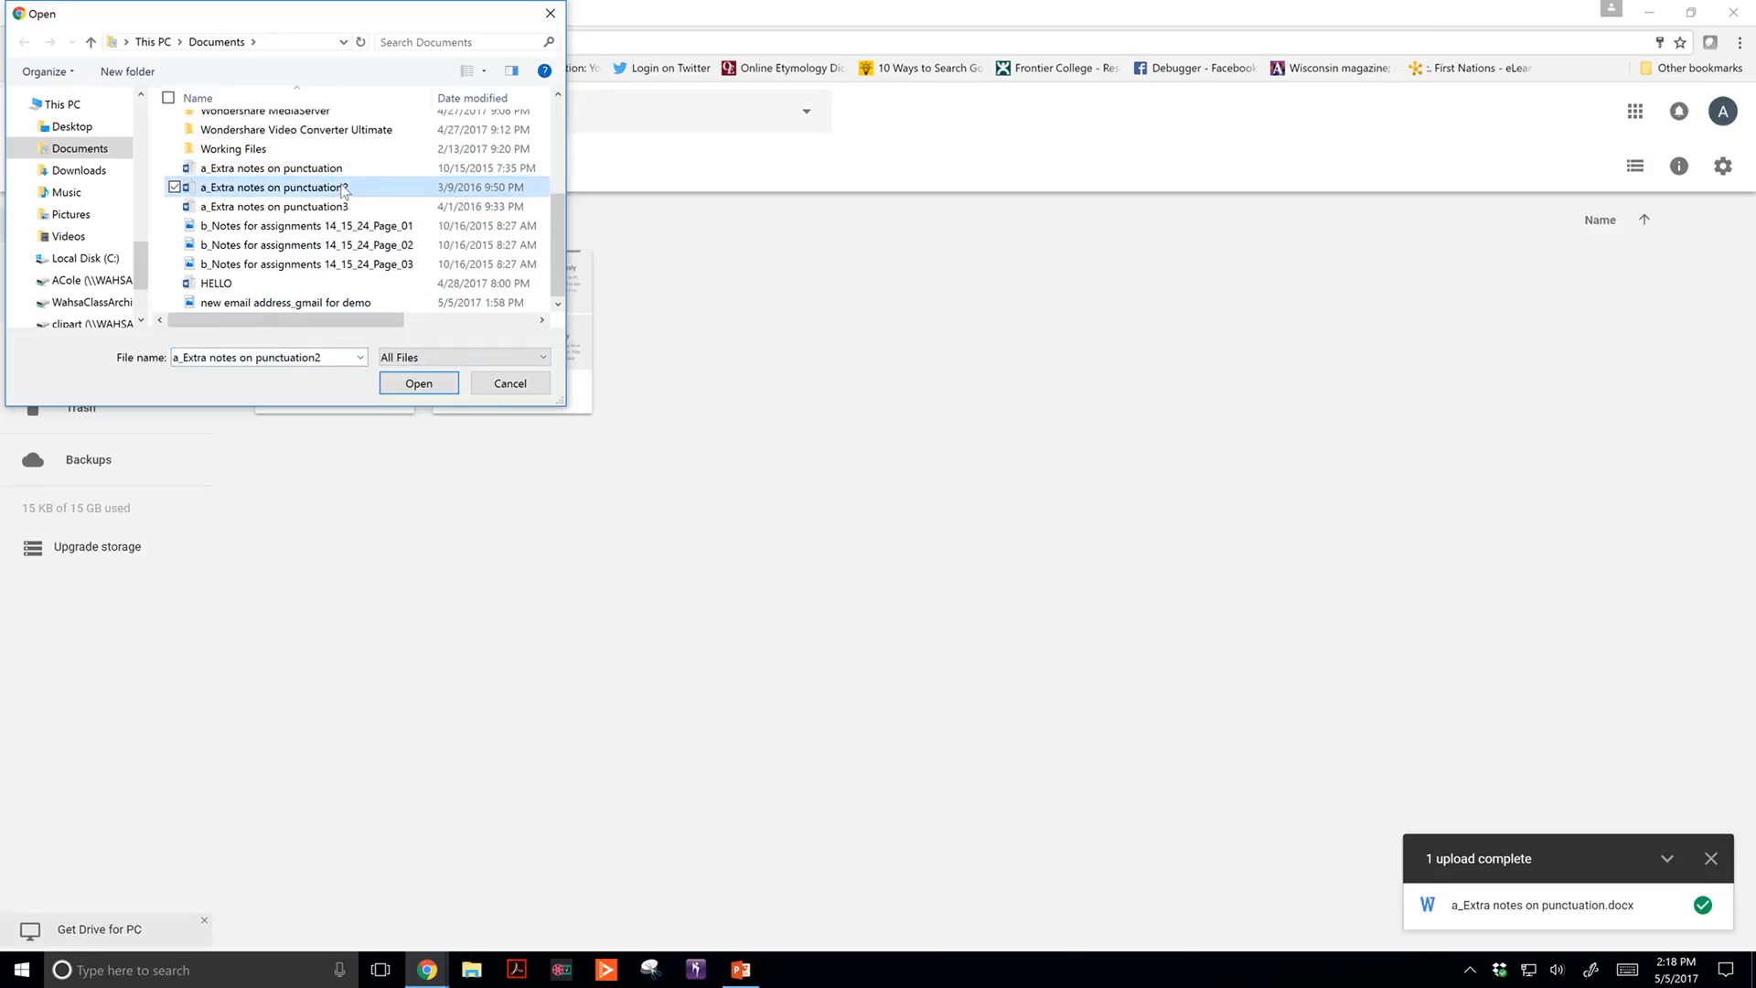
key("shift+Down")
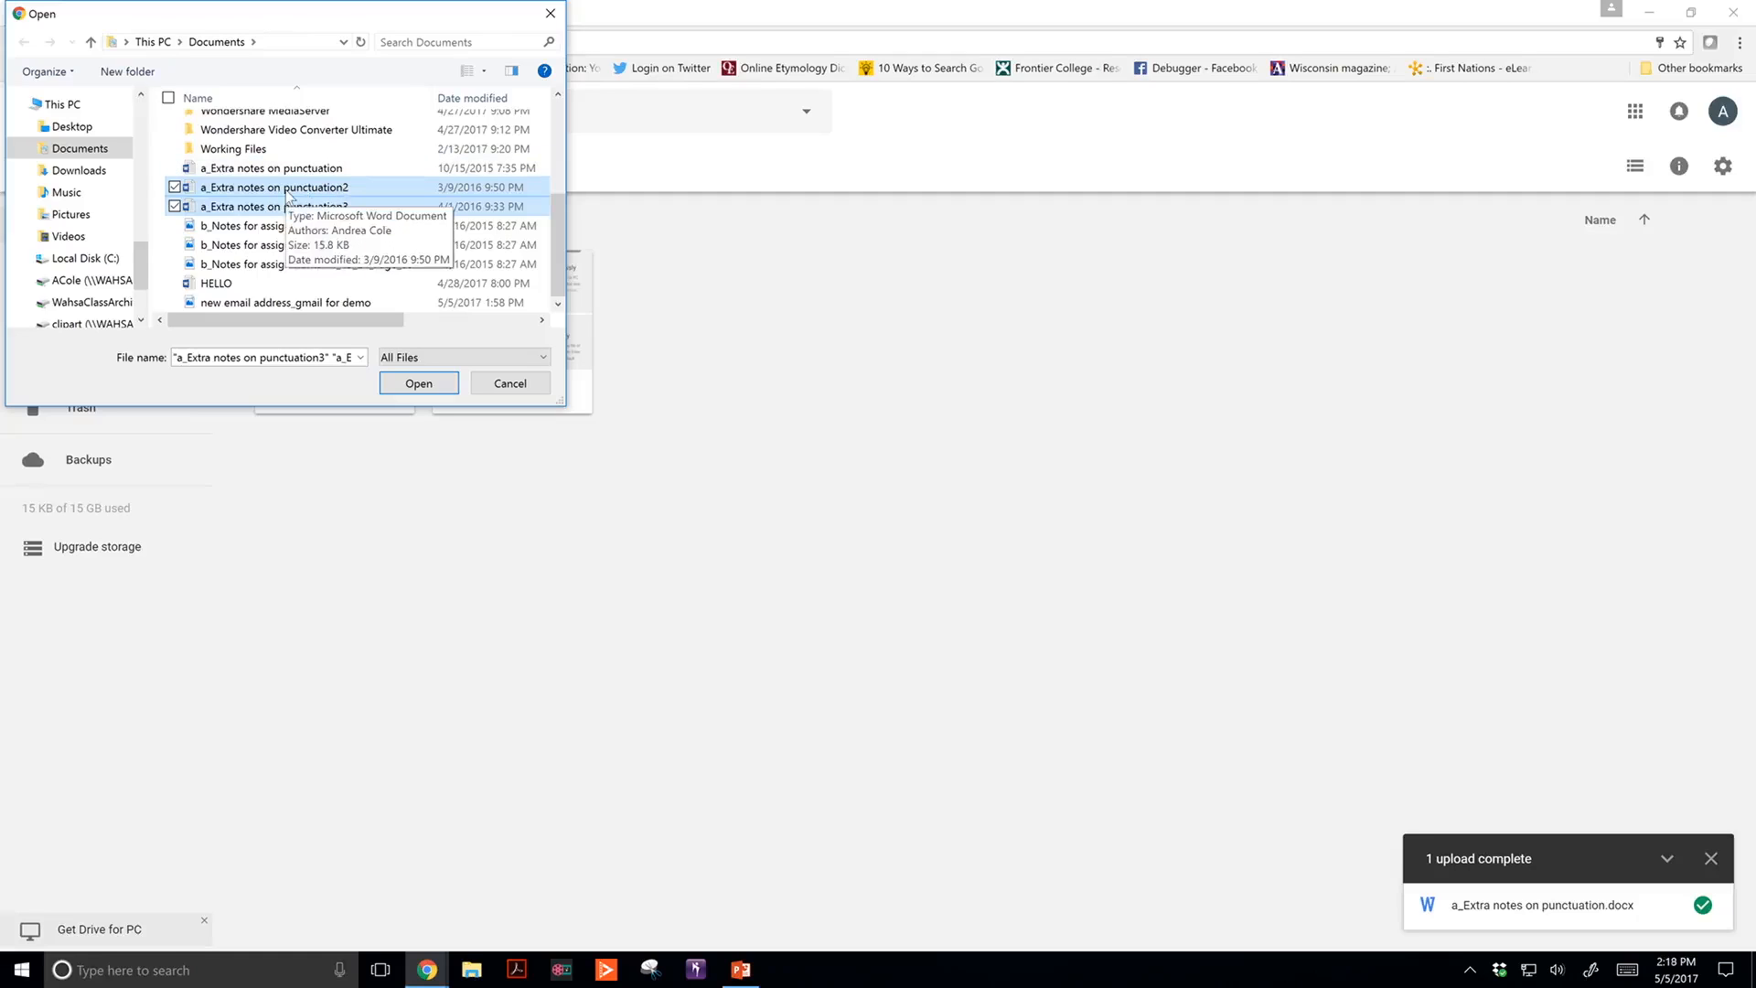
left_click(419, 383)
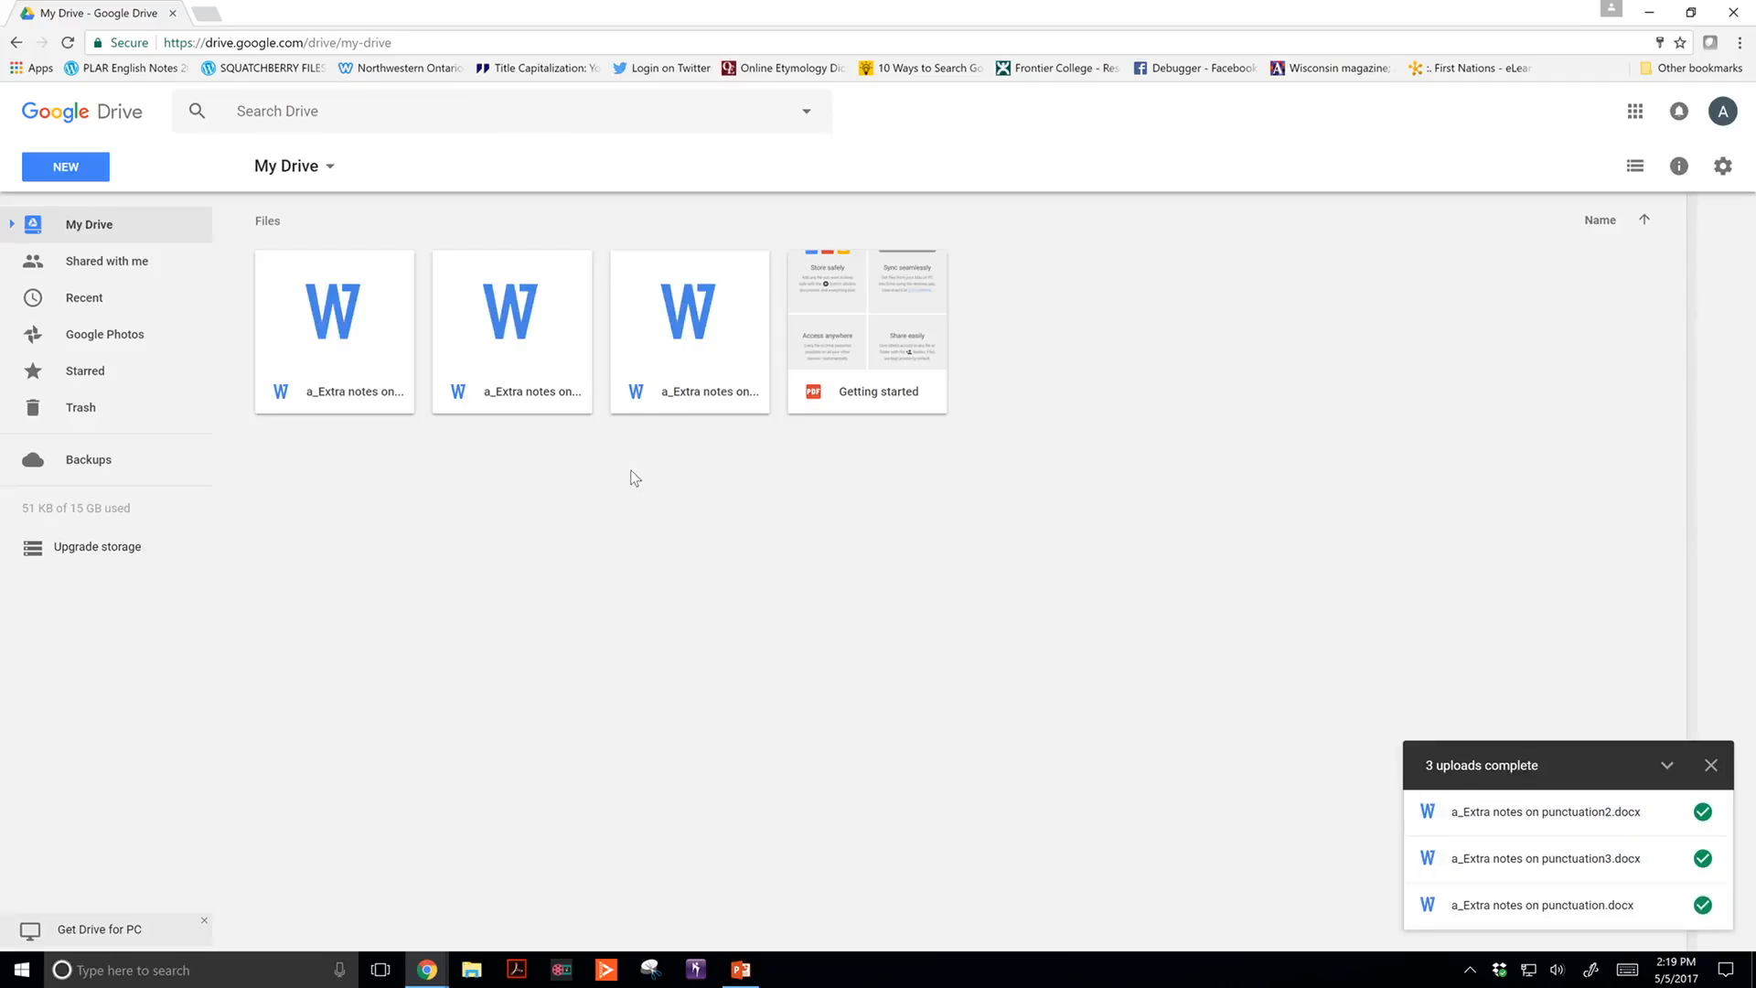
Step: Switch to File Explorer and create a folder named "lesson 2" in Documents
left_click(471, 970)
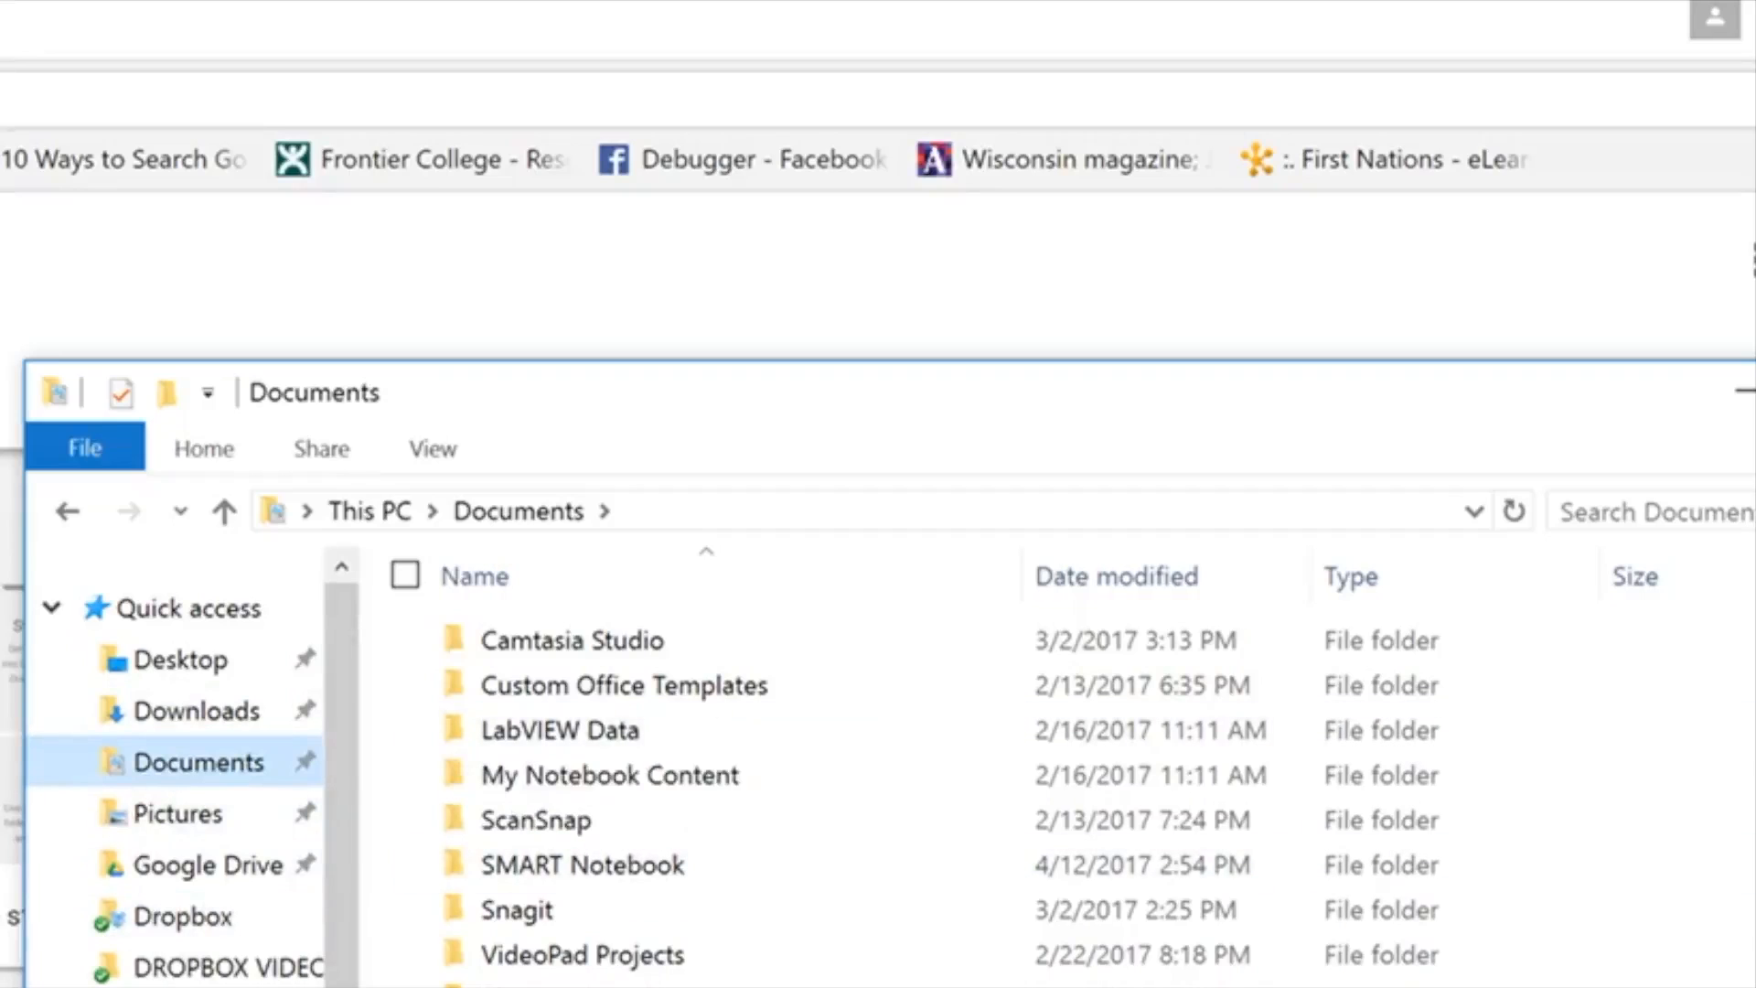
right_click(1068, 654)
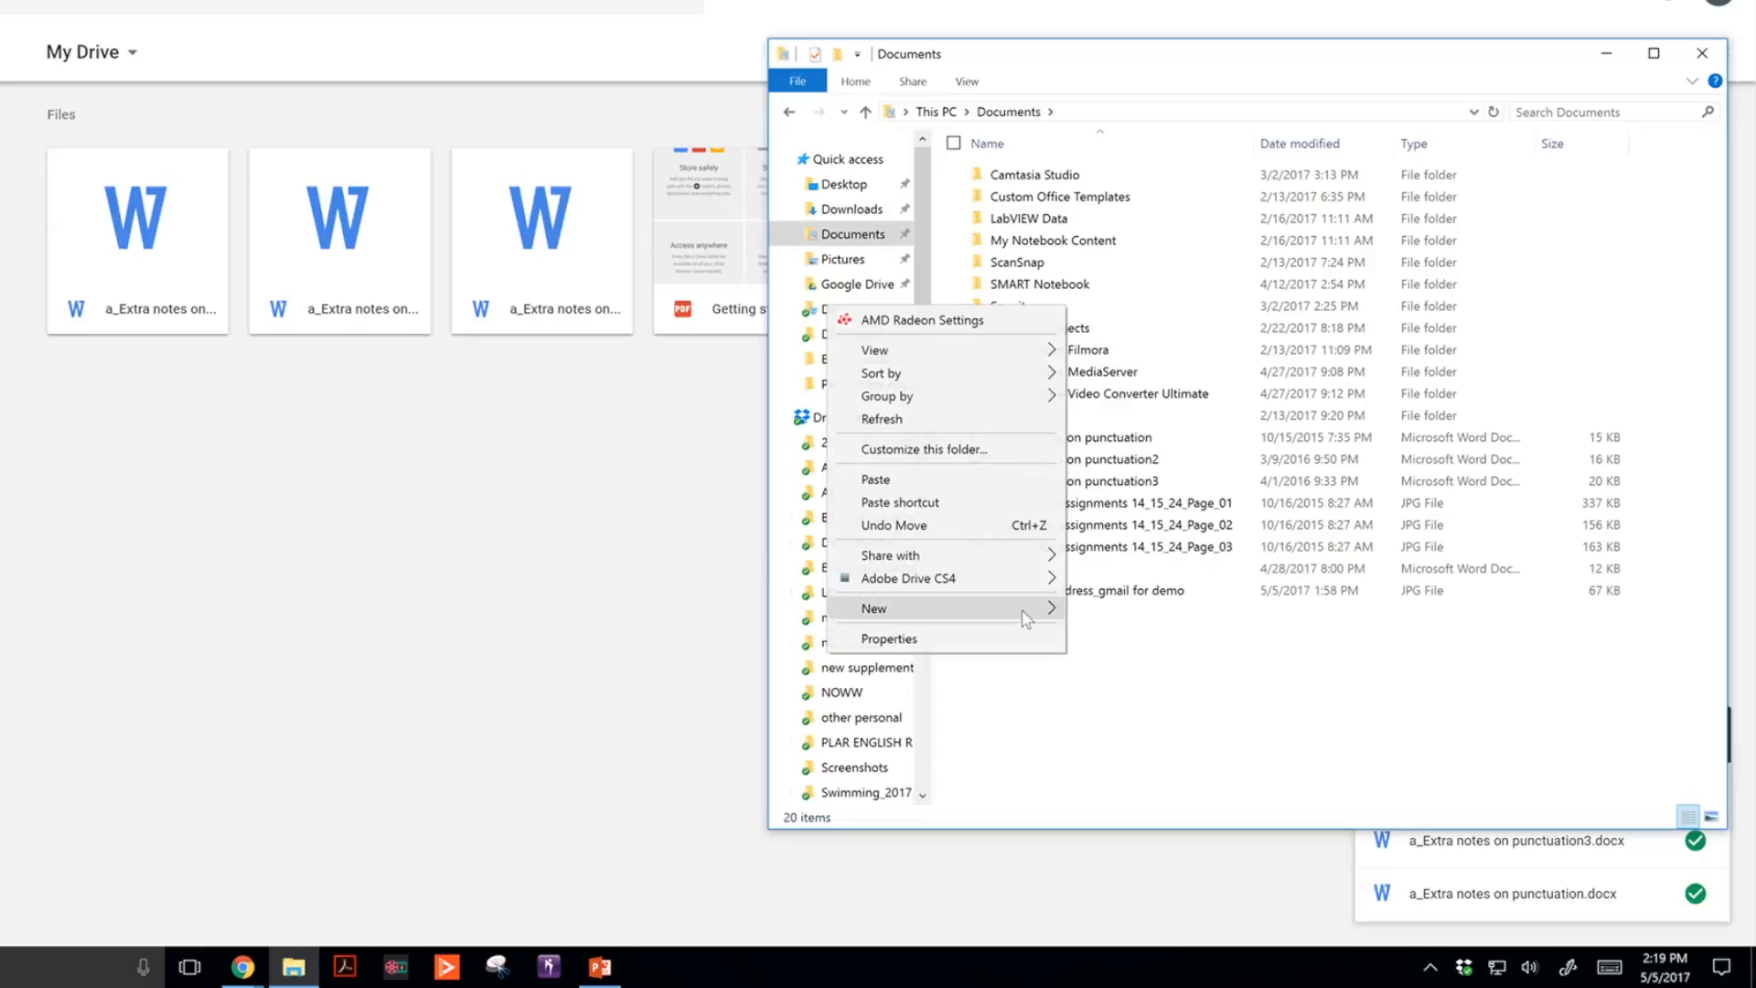
mouse_move(1021, 611)
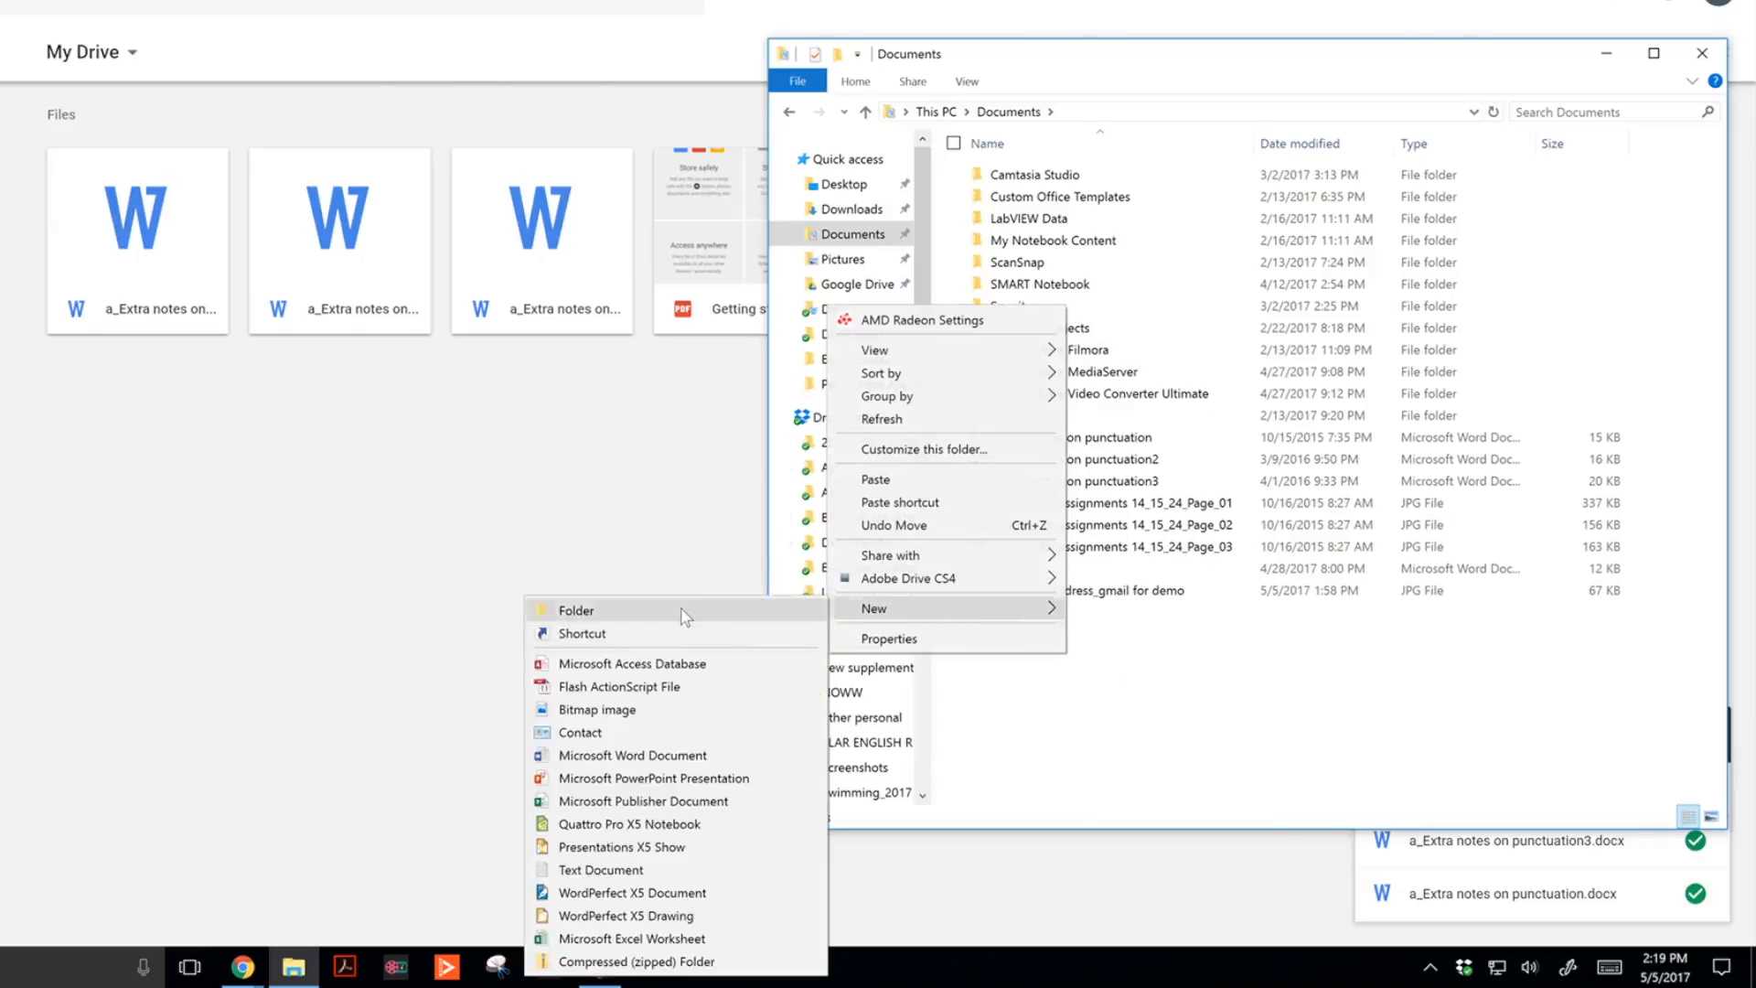
left_click(577, 610)
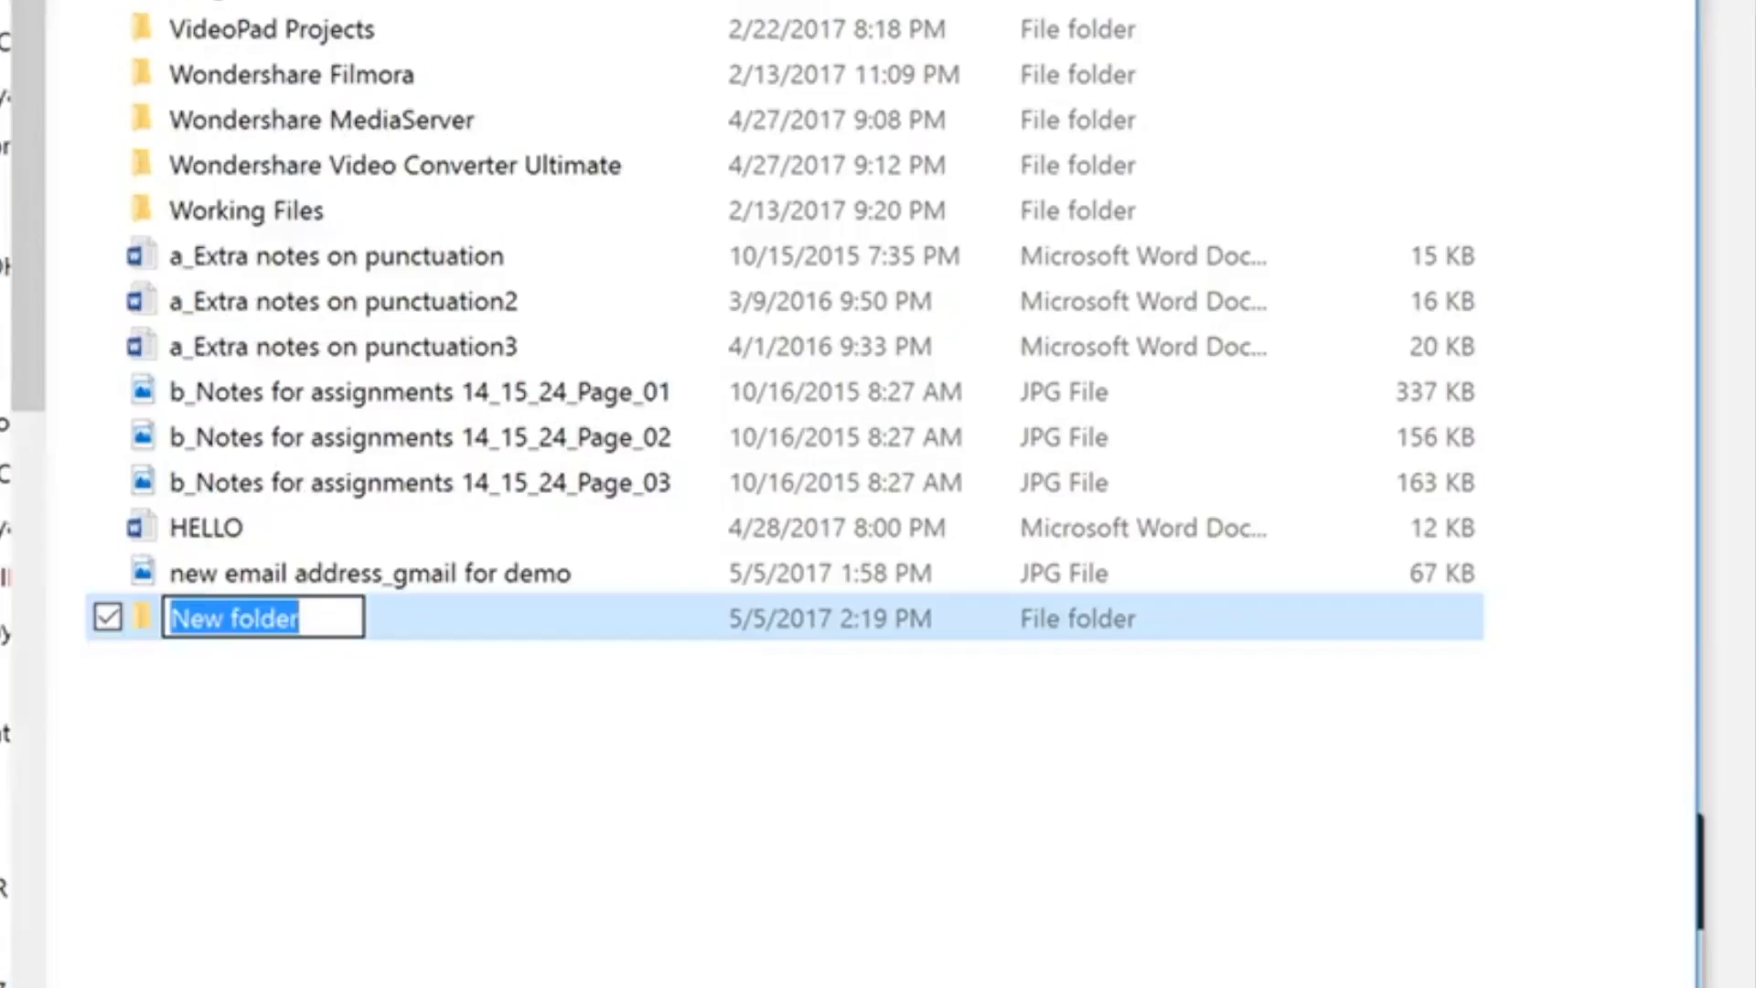
type("les")
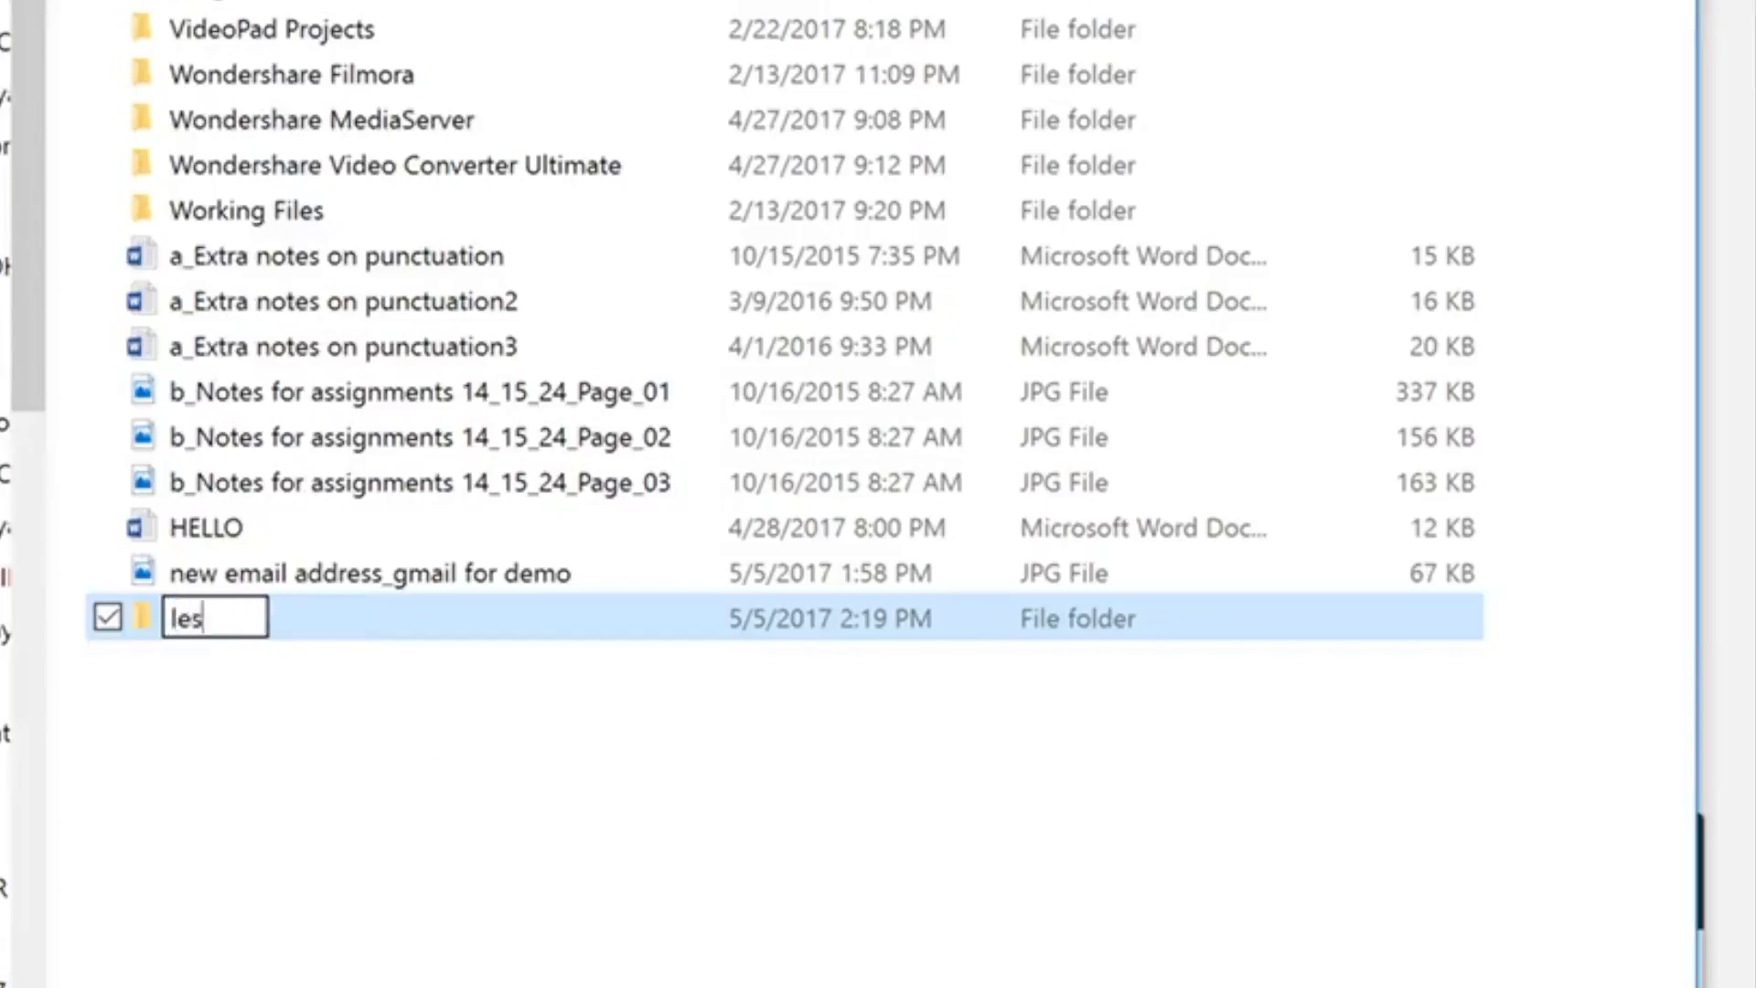
type("son 2")
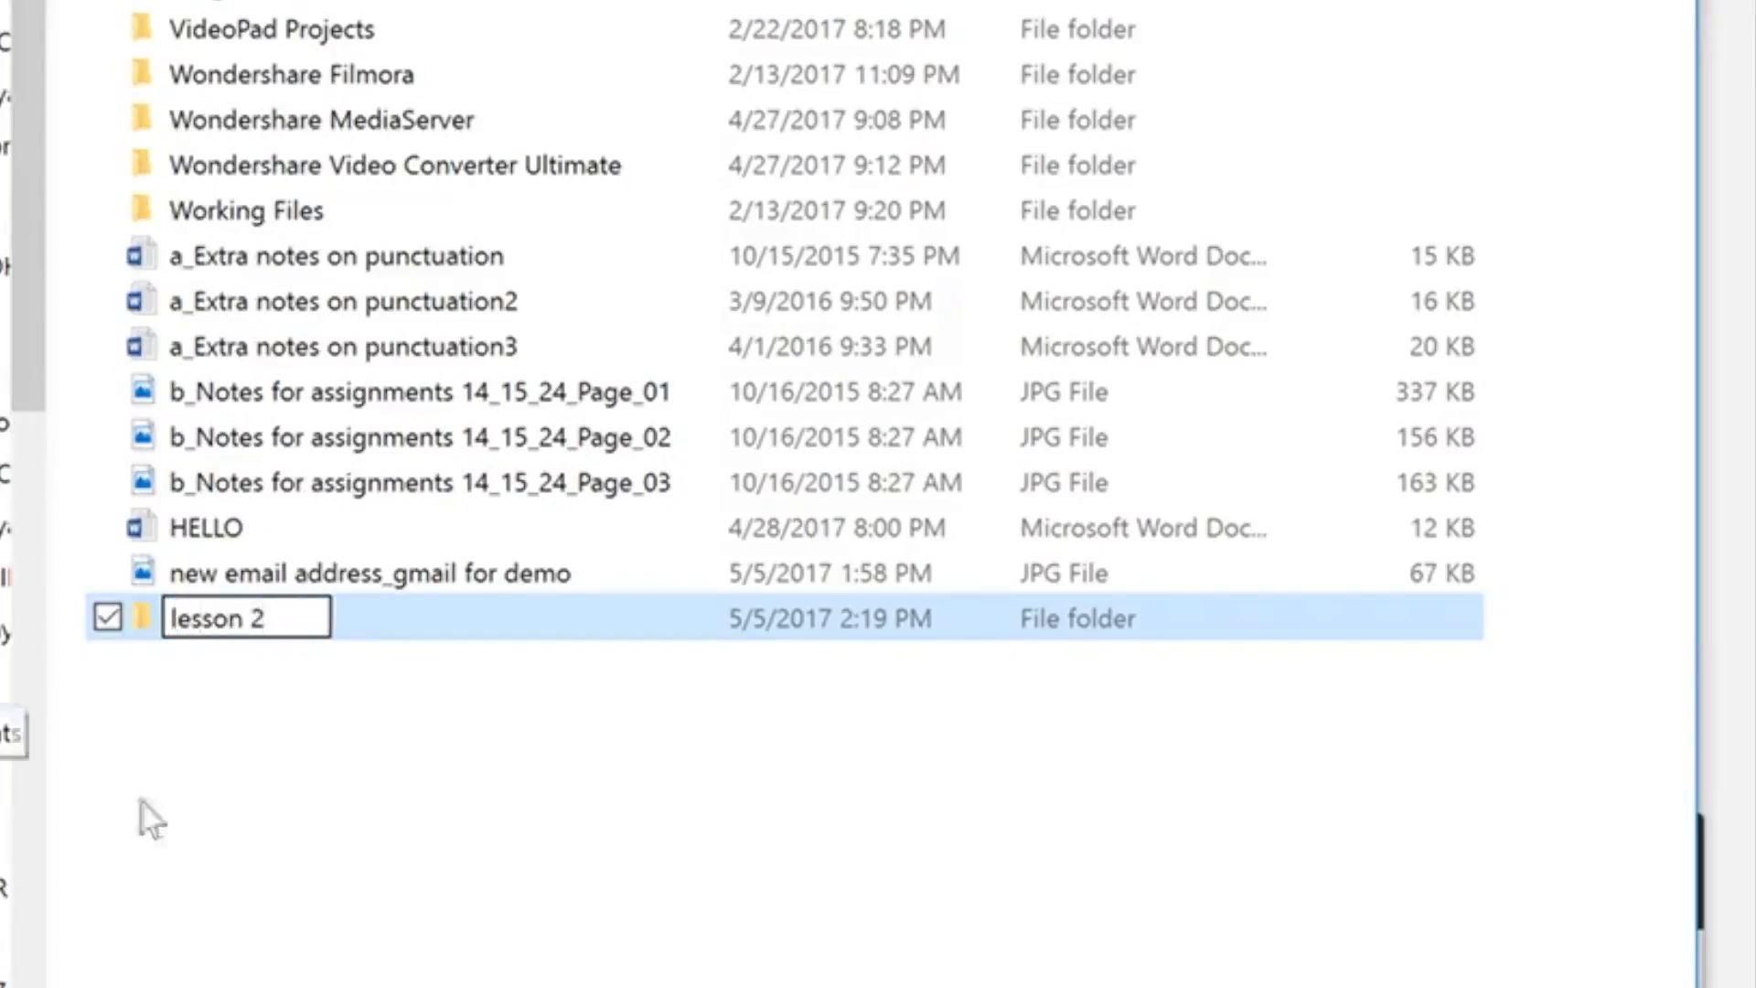
left_click(331, 784)
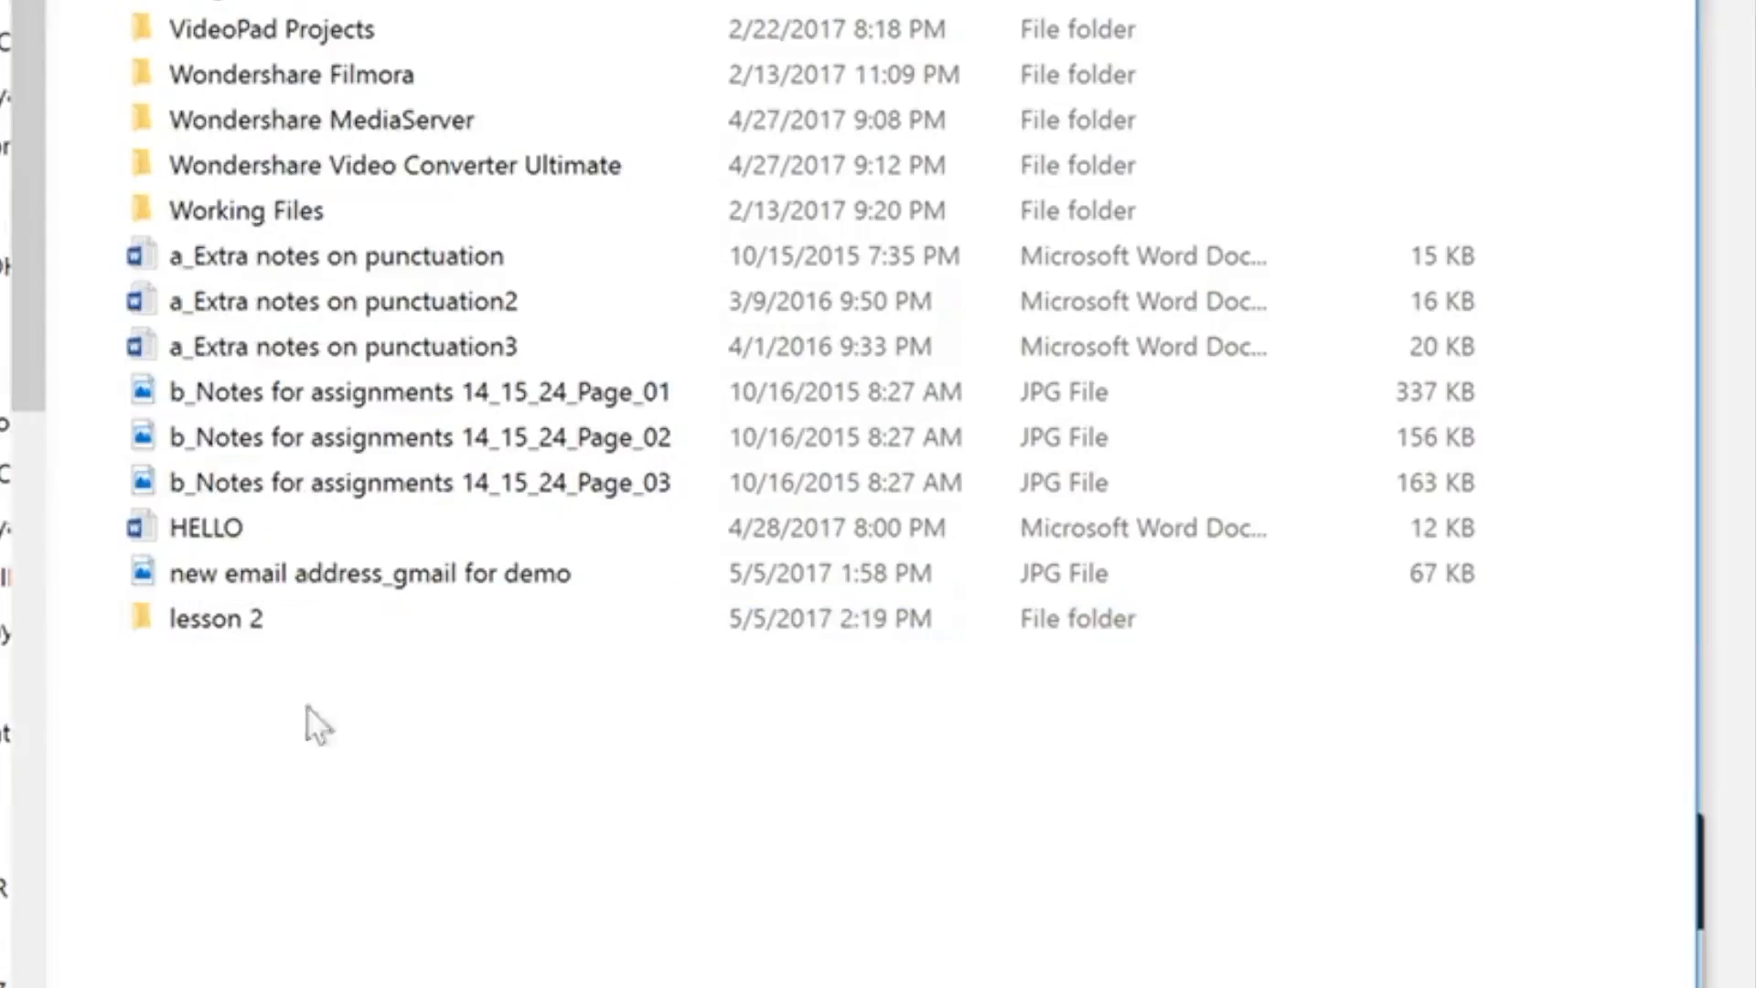
Step: Move the three "b_Notes for assignments 14_15_24" page images (01, 02 and 03) into the "lesson 2" folder
left_click_drag(279, 503, 216, 614)
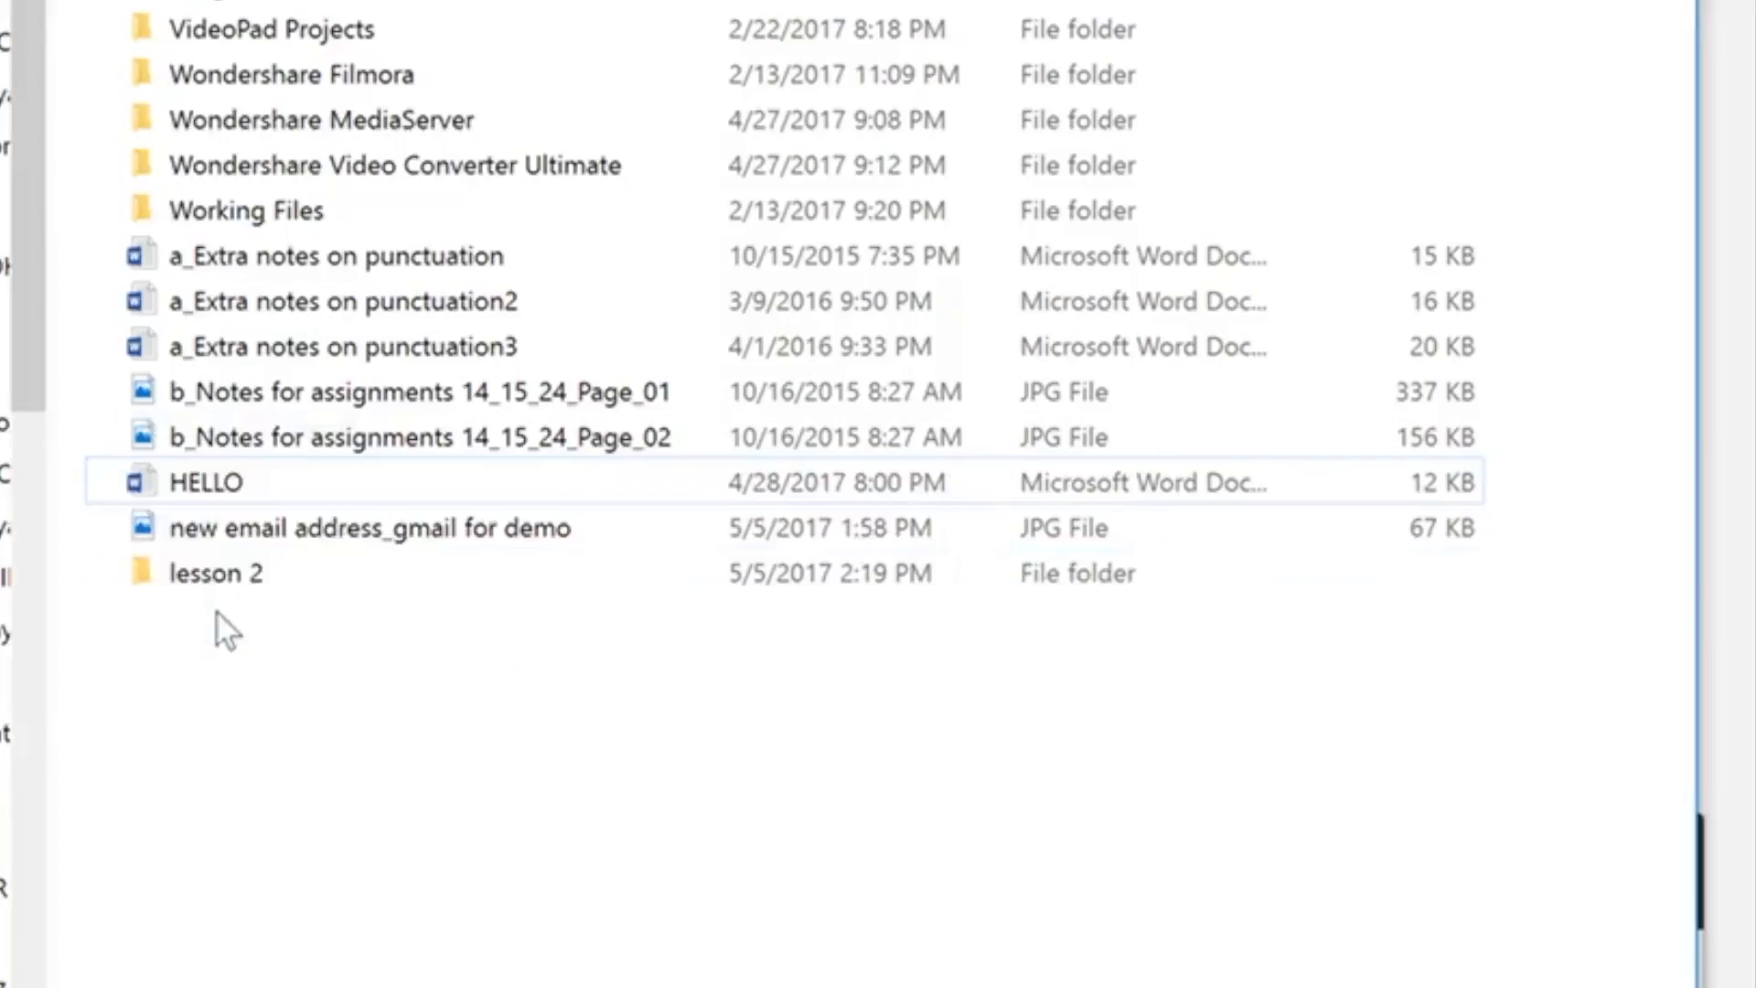
left_click(364, 404)
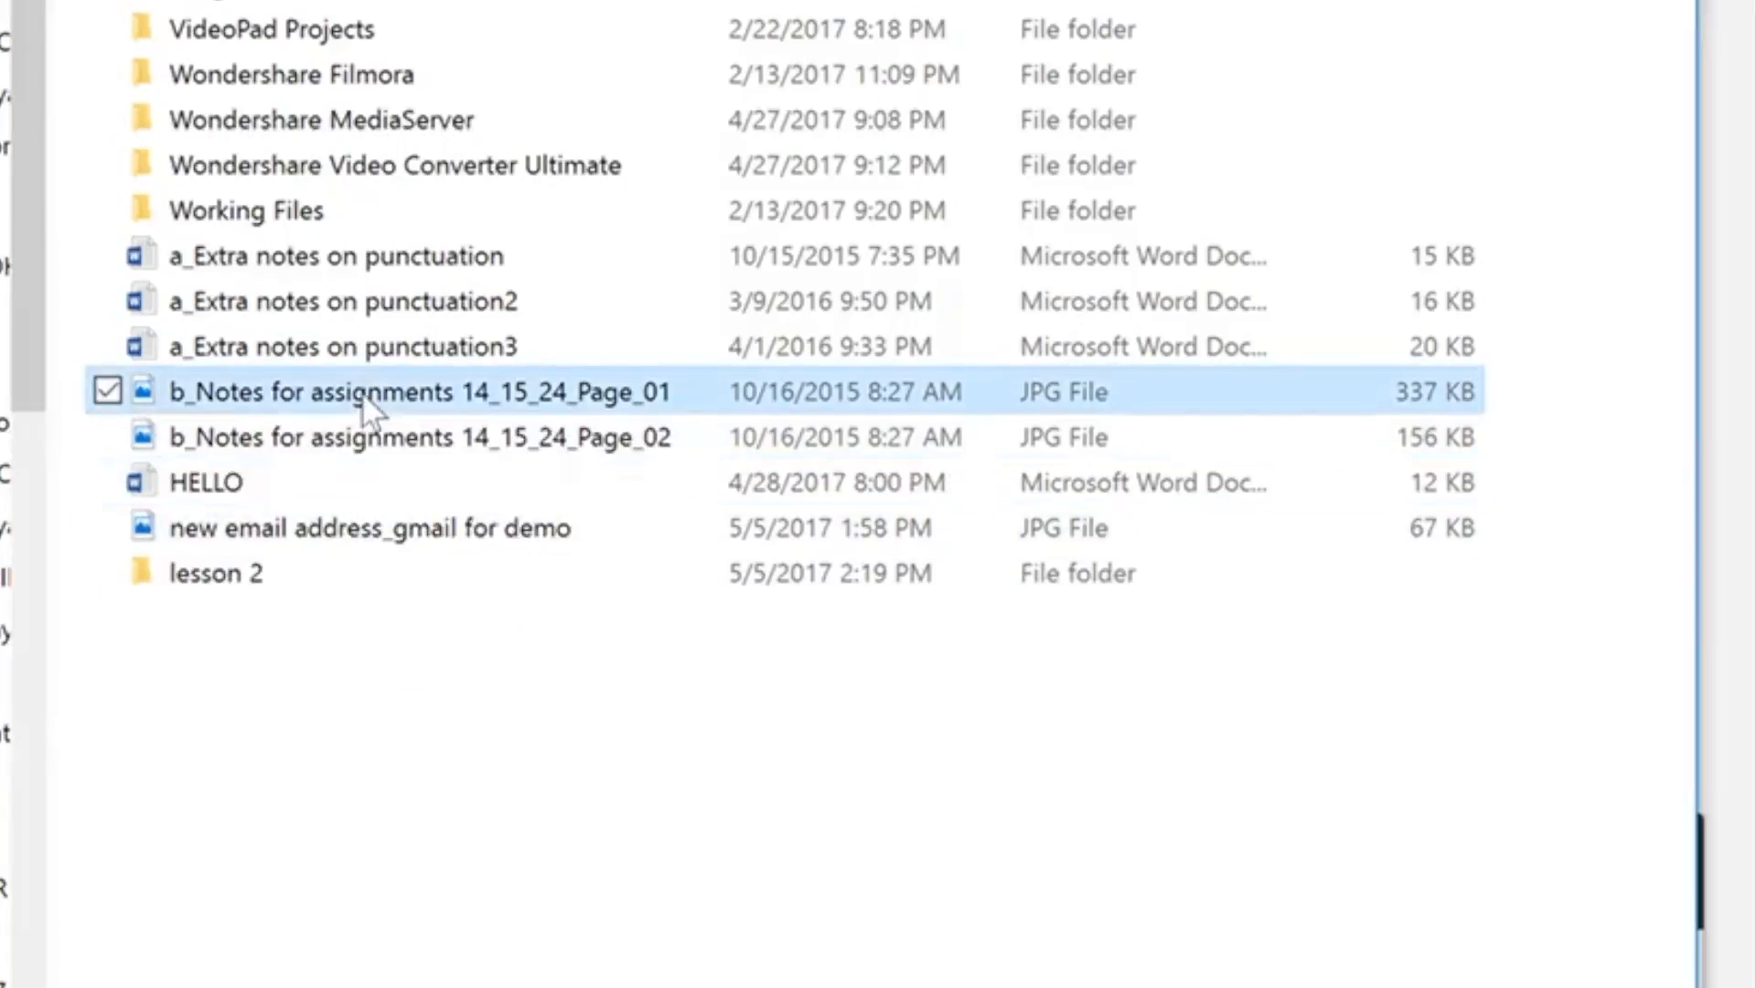
key("shift+Down")
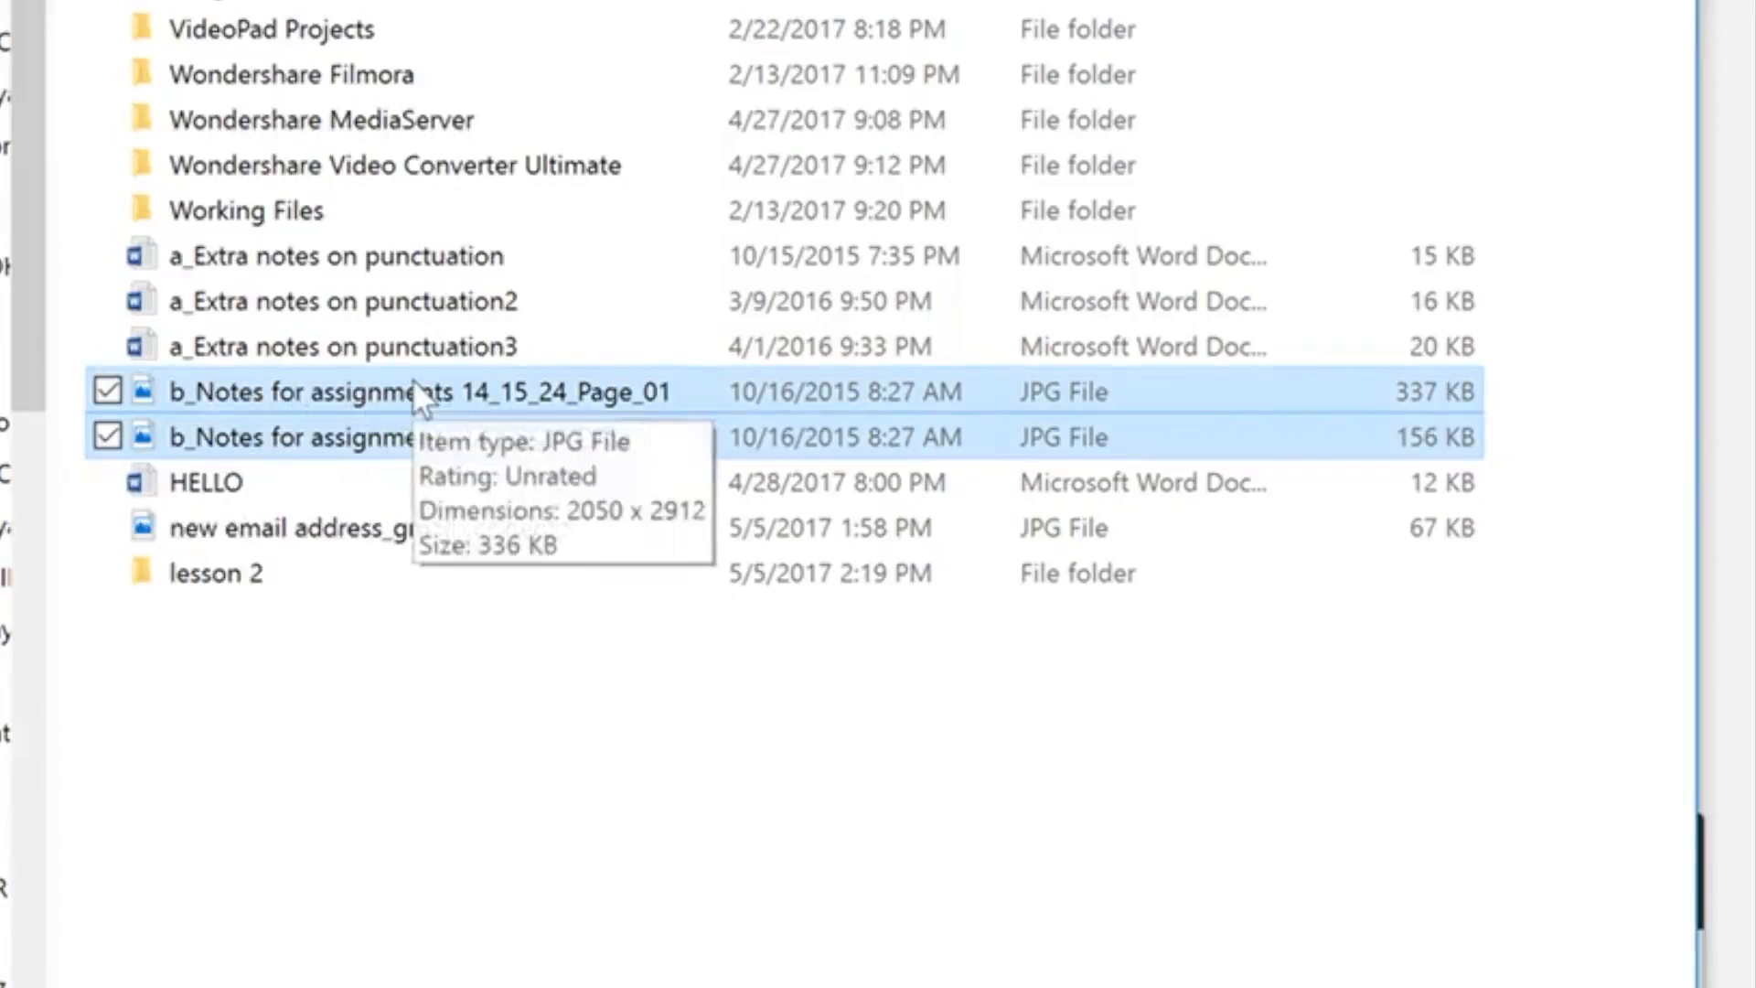
left_click_drag(413, 378, 221, 569)
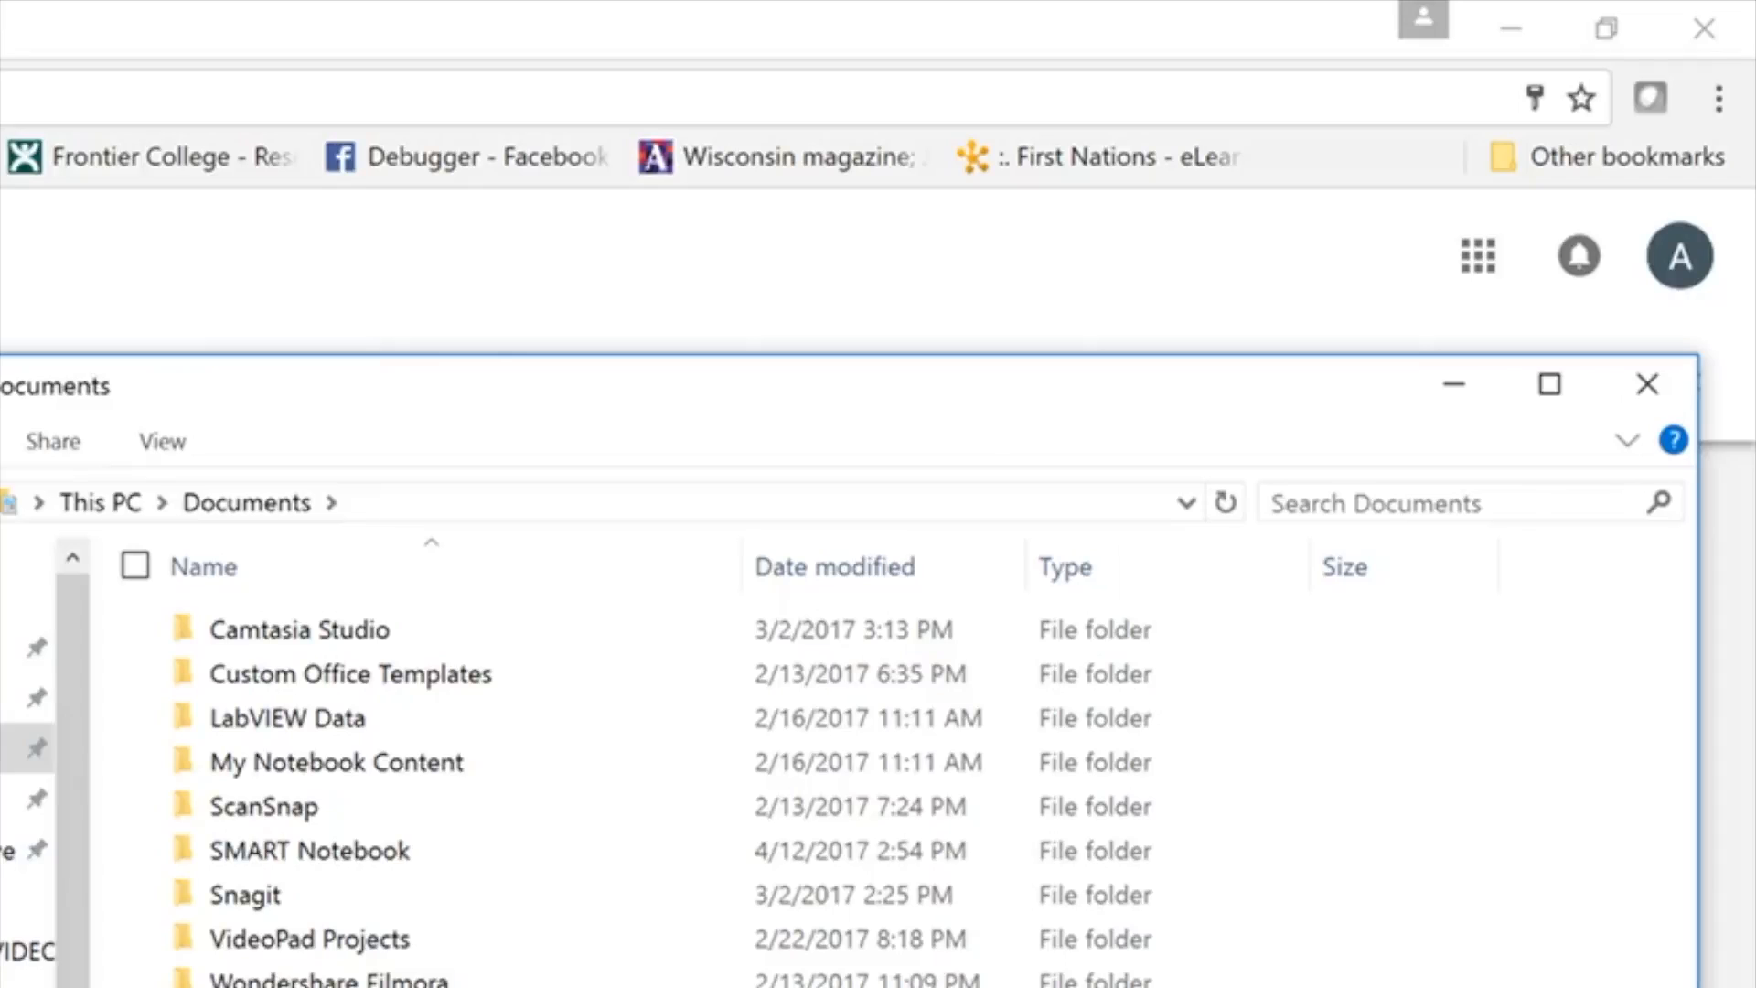
Step: Open the "lesson 2" folder to check its contents and close the File Explorer window
double_click(247, 985)
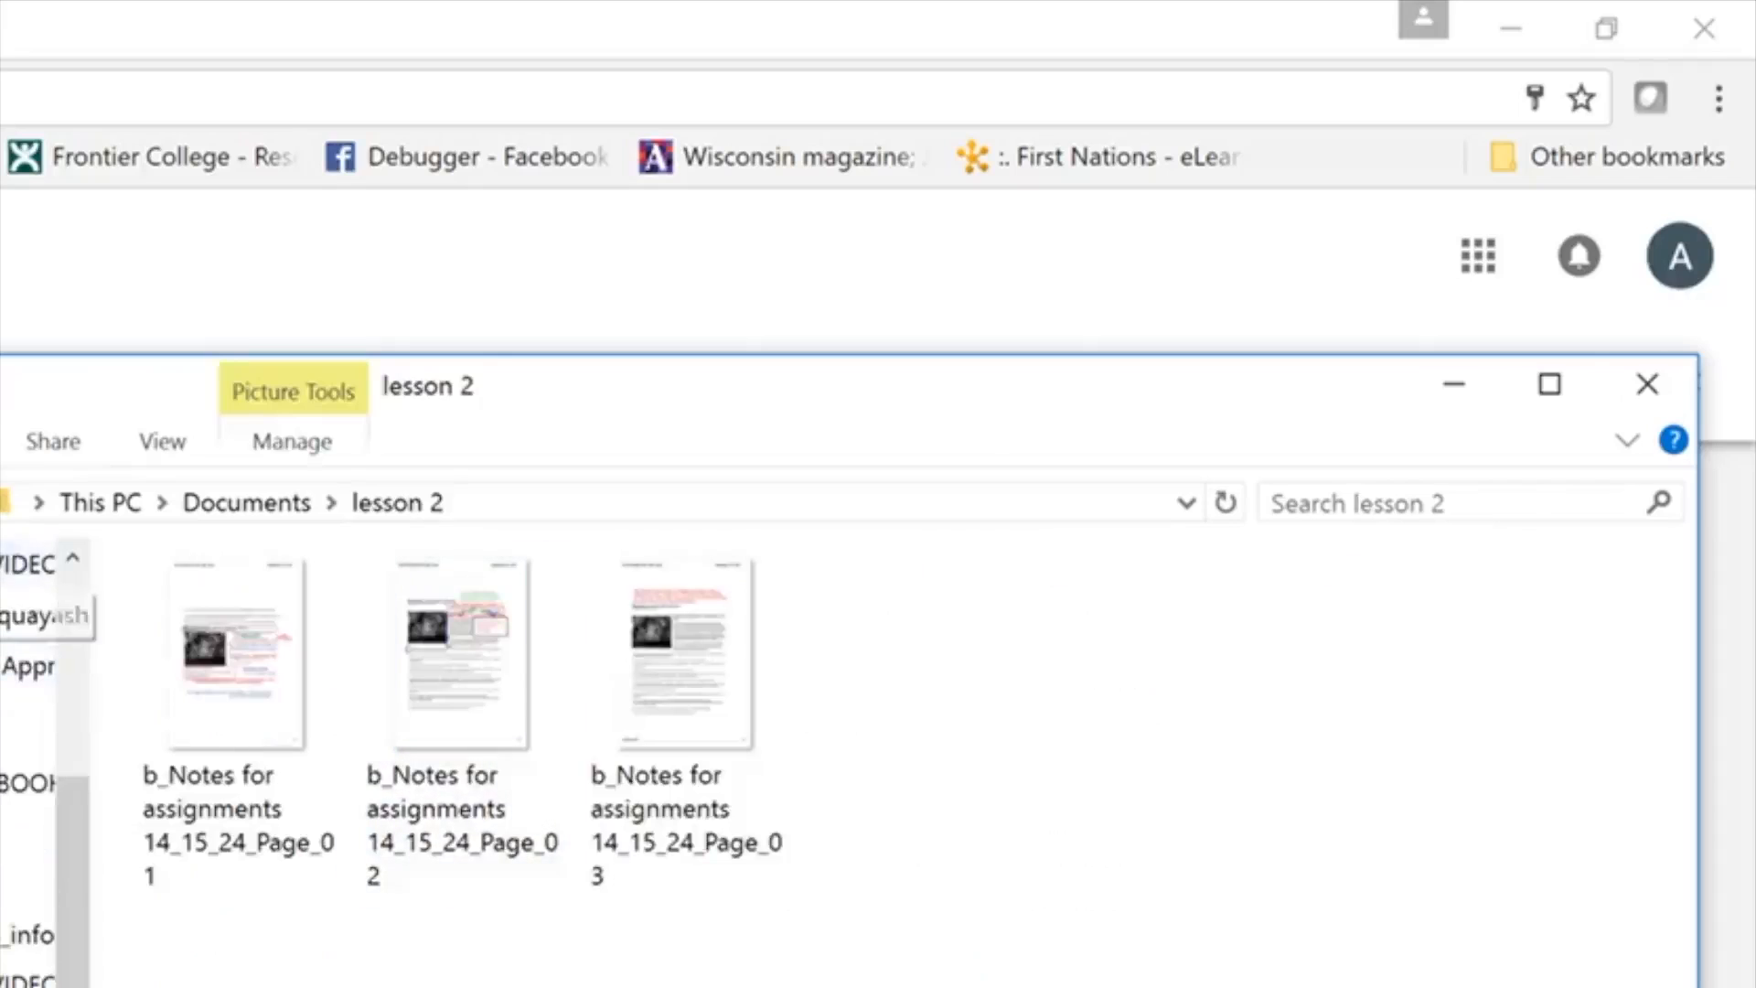
left_click(0, 502)
left_click(1647, 383)
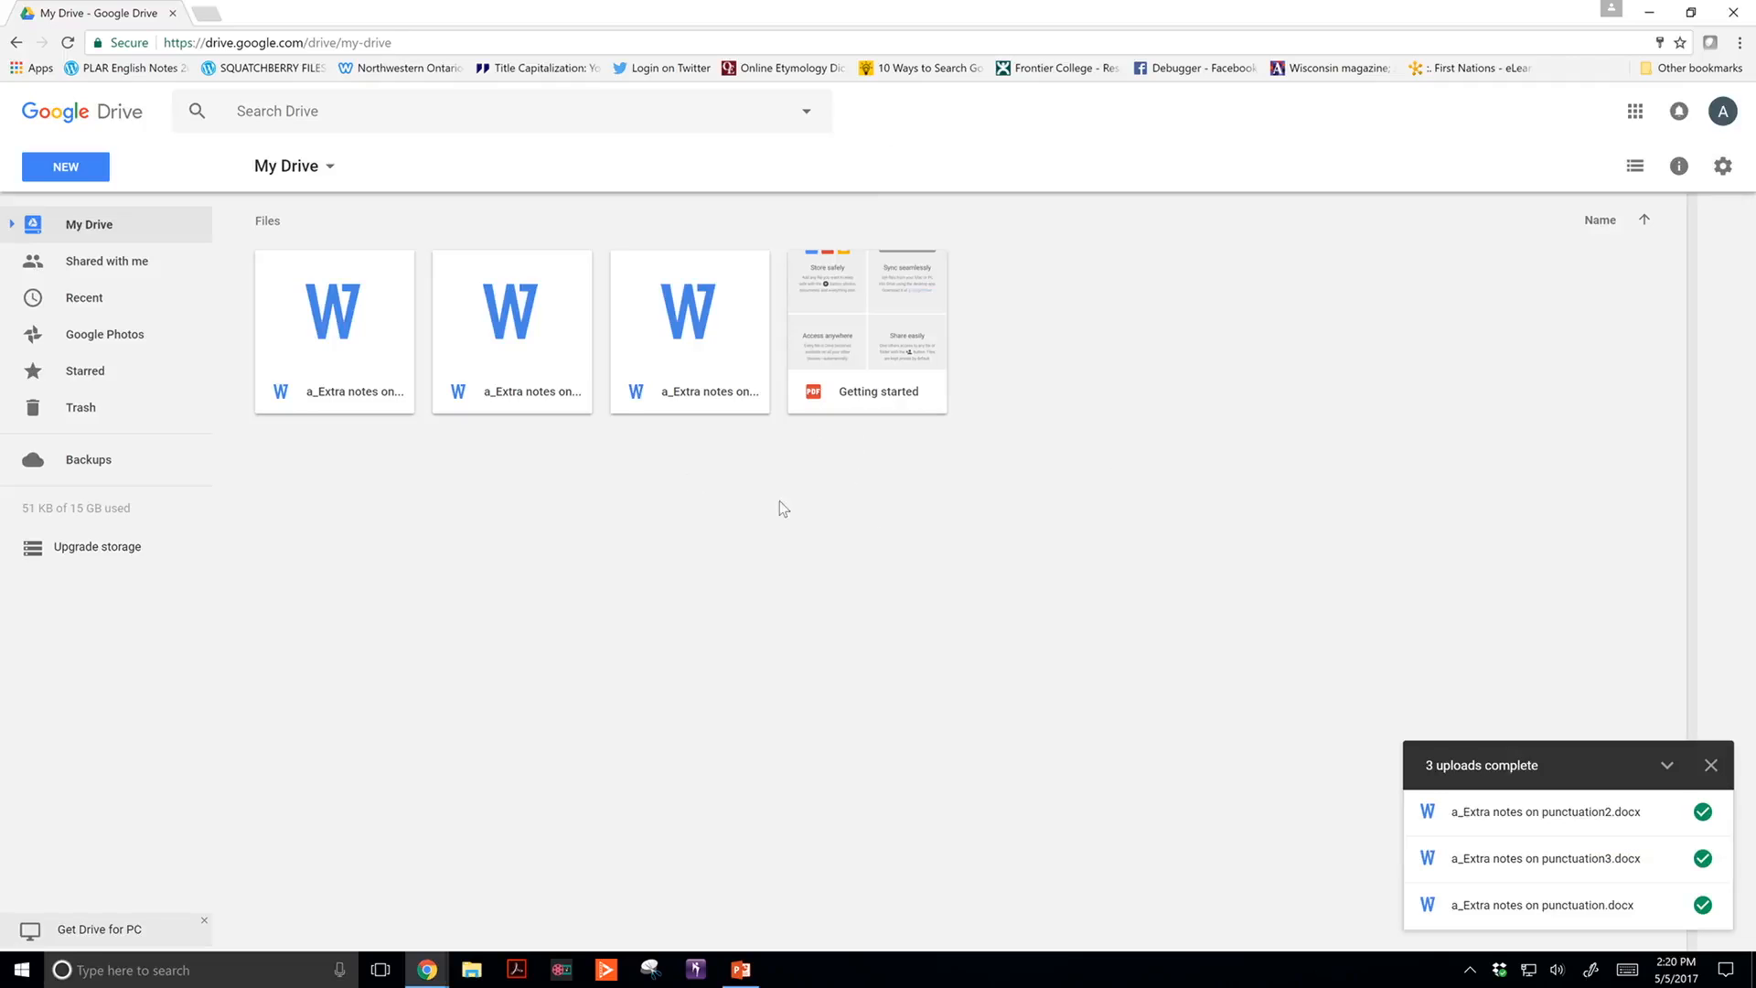
Step: Upload the whole "lesson 2" folder from Documents to My Drive
right_click(624, 515)
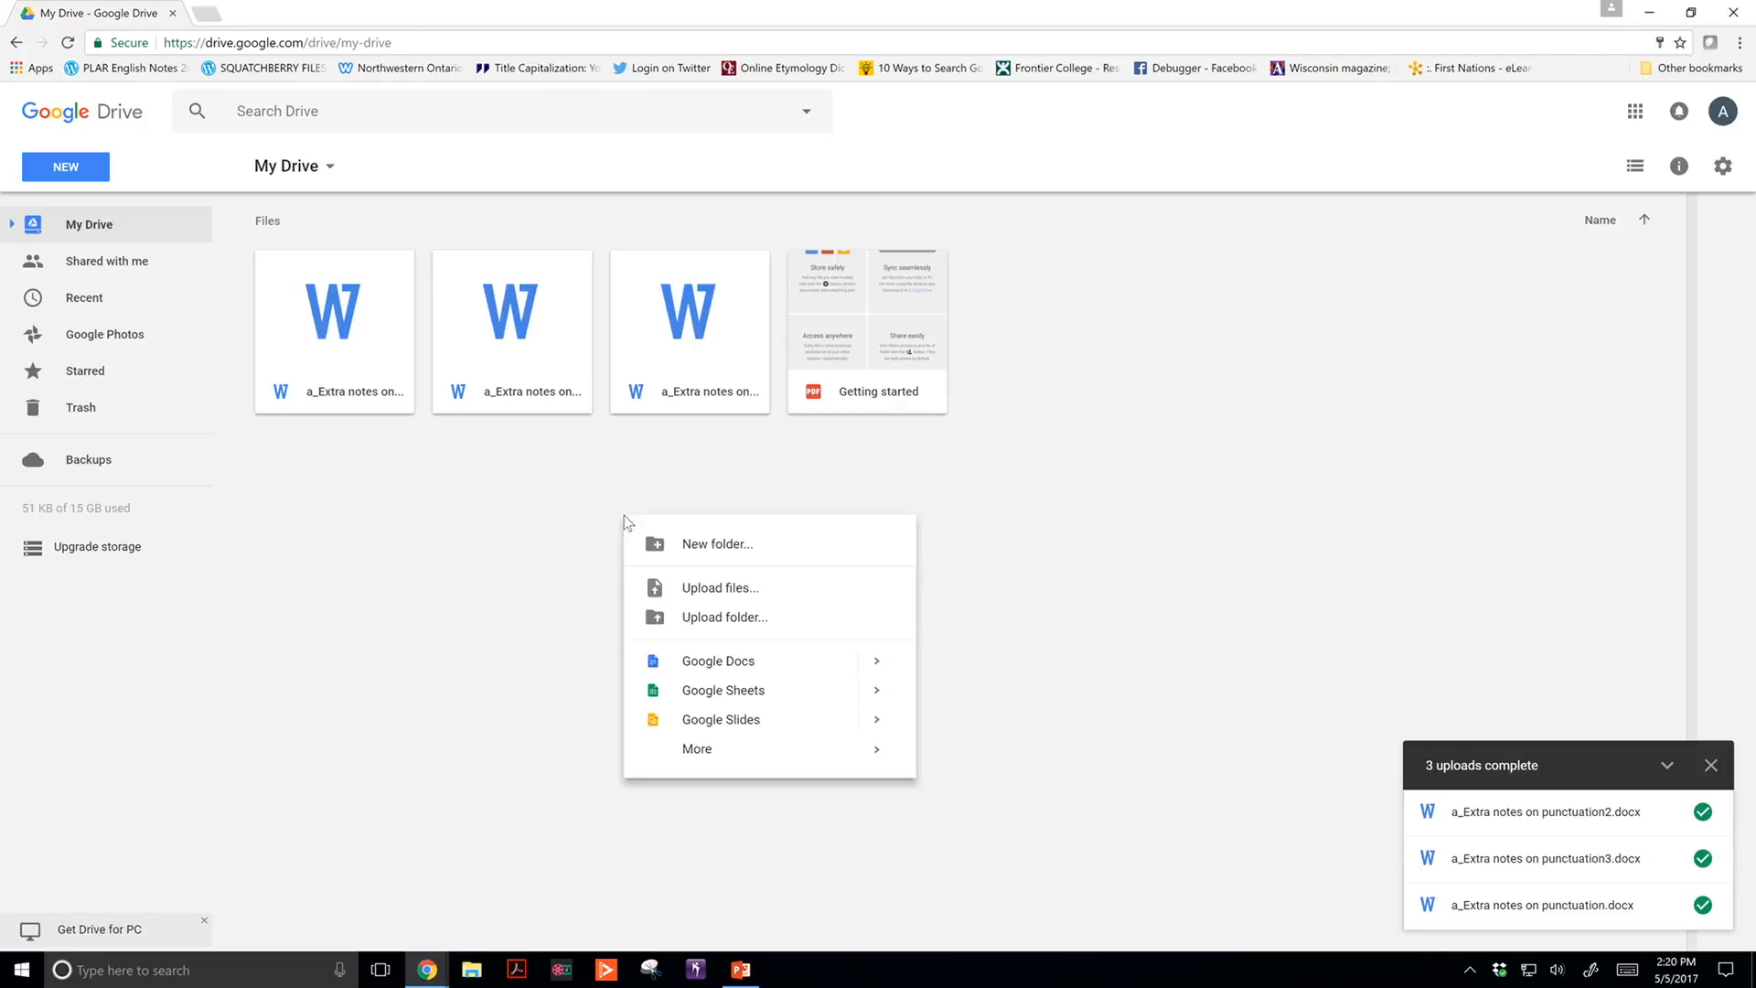
left_click(737, 617)
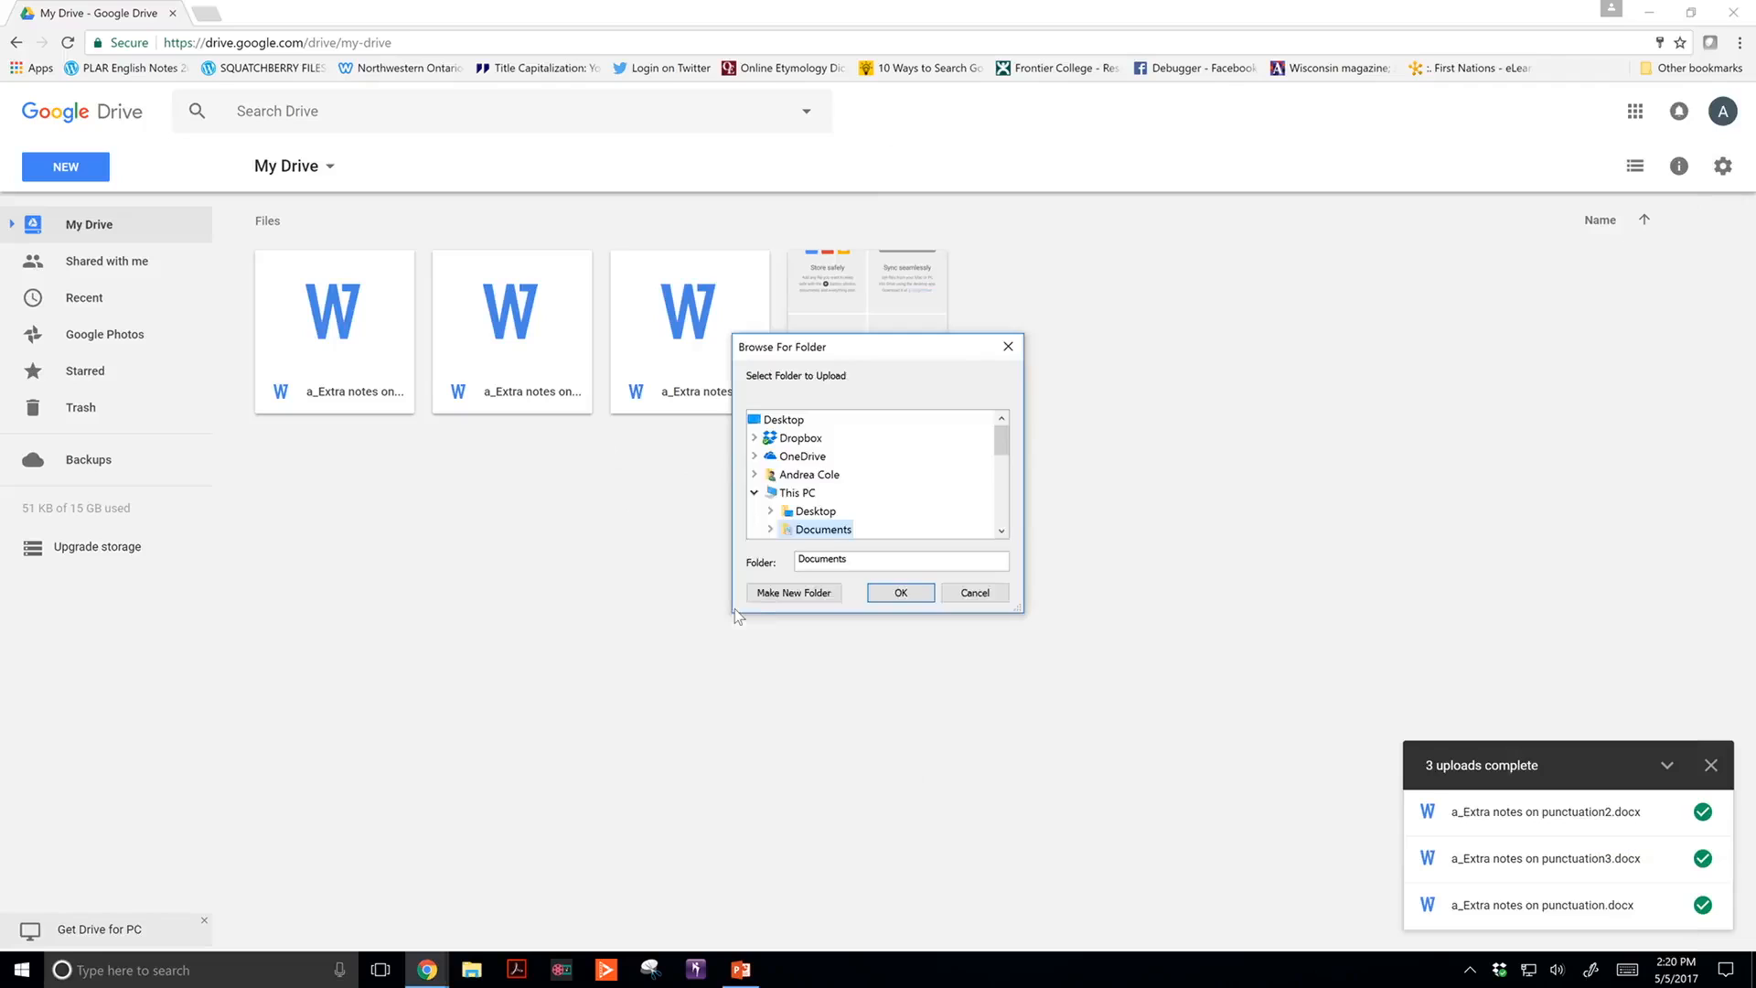
left_click_drag(1003, 442, 1006, 472)
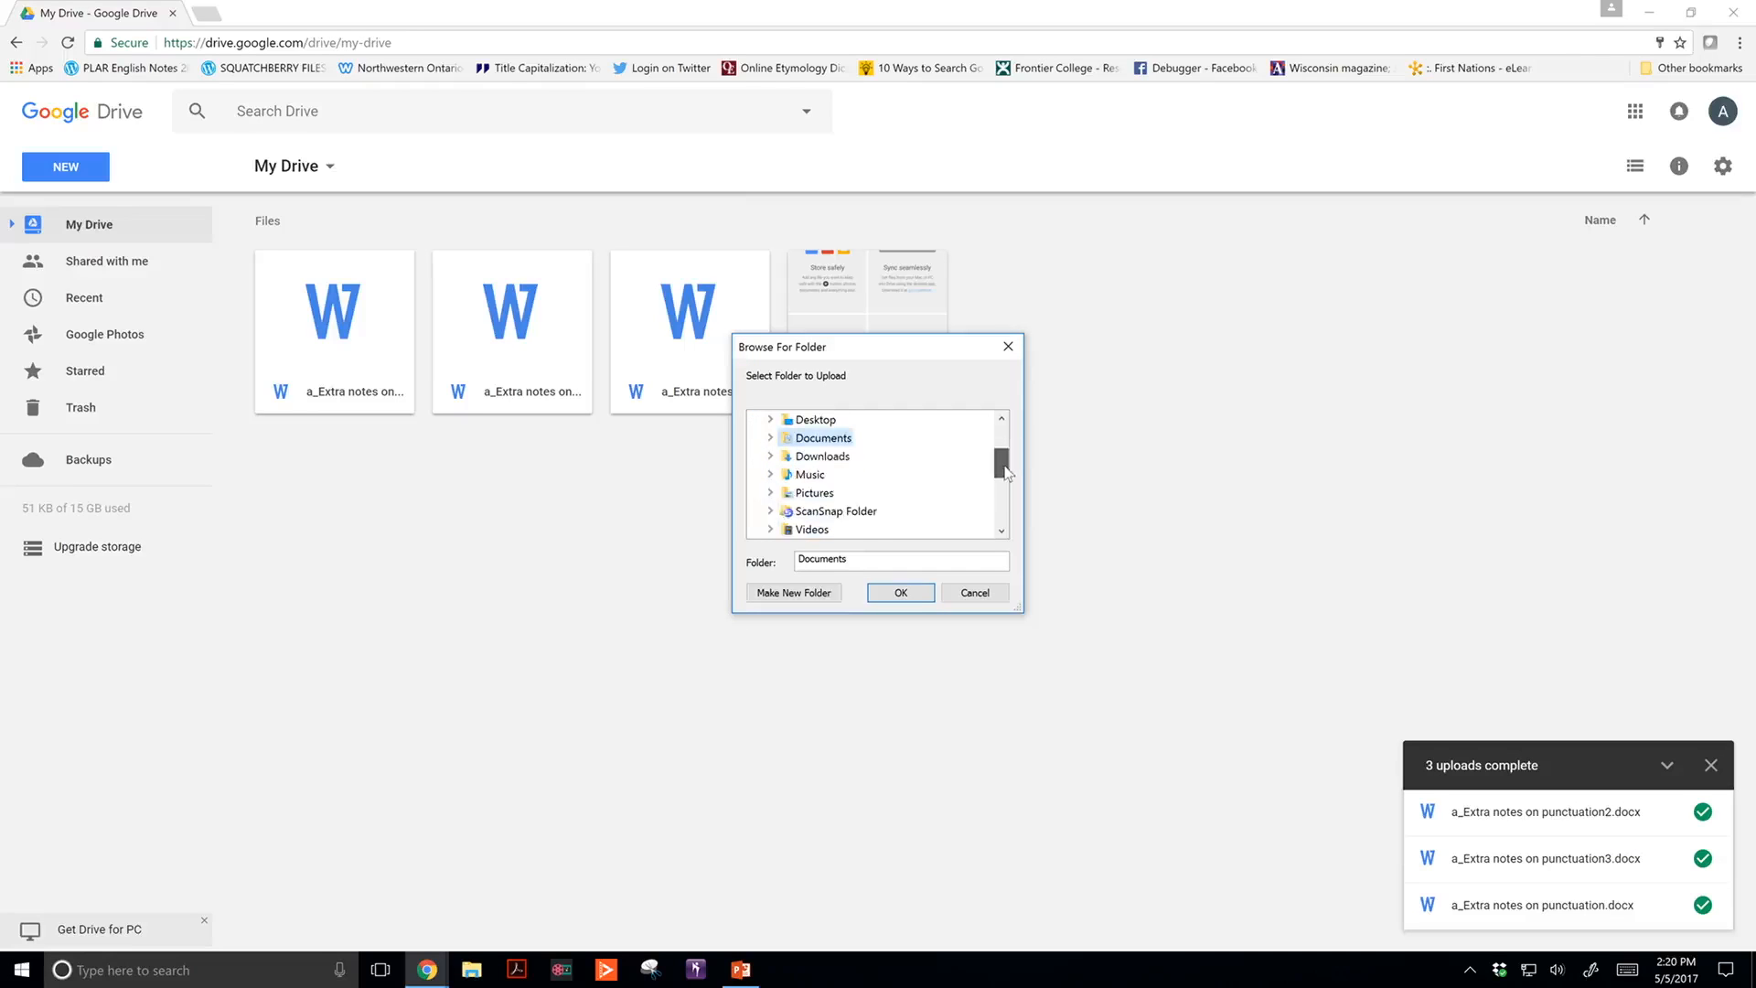
double_click(815, 440)
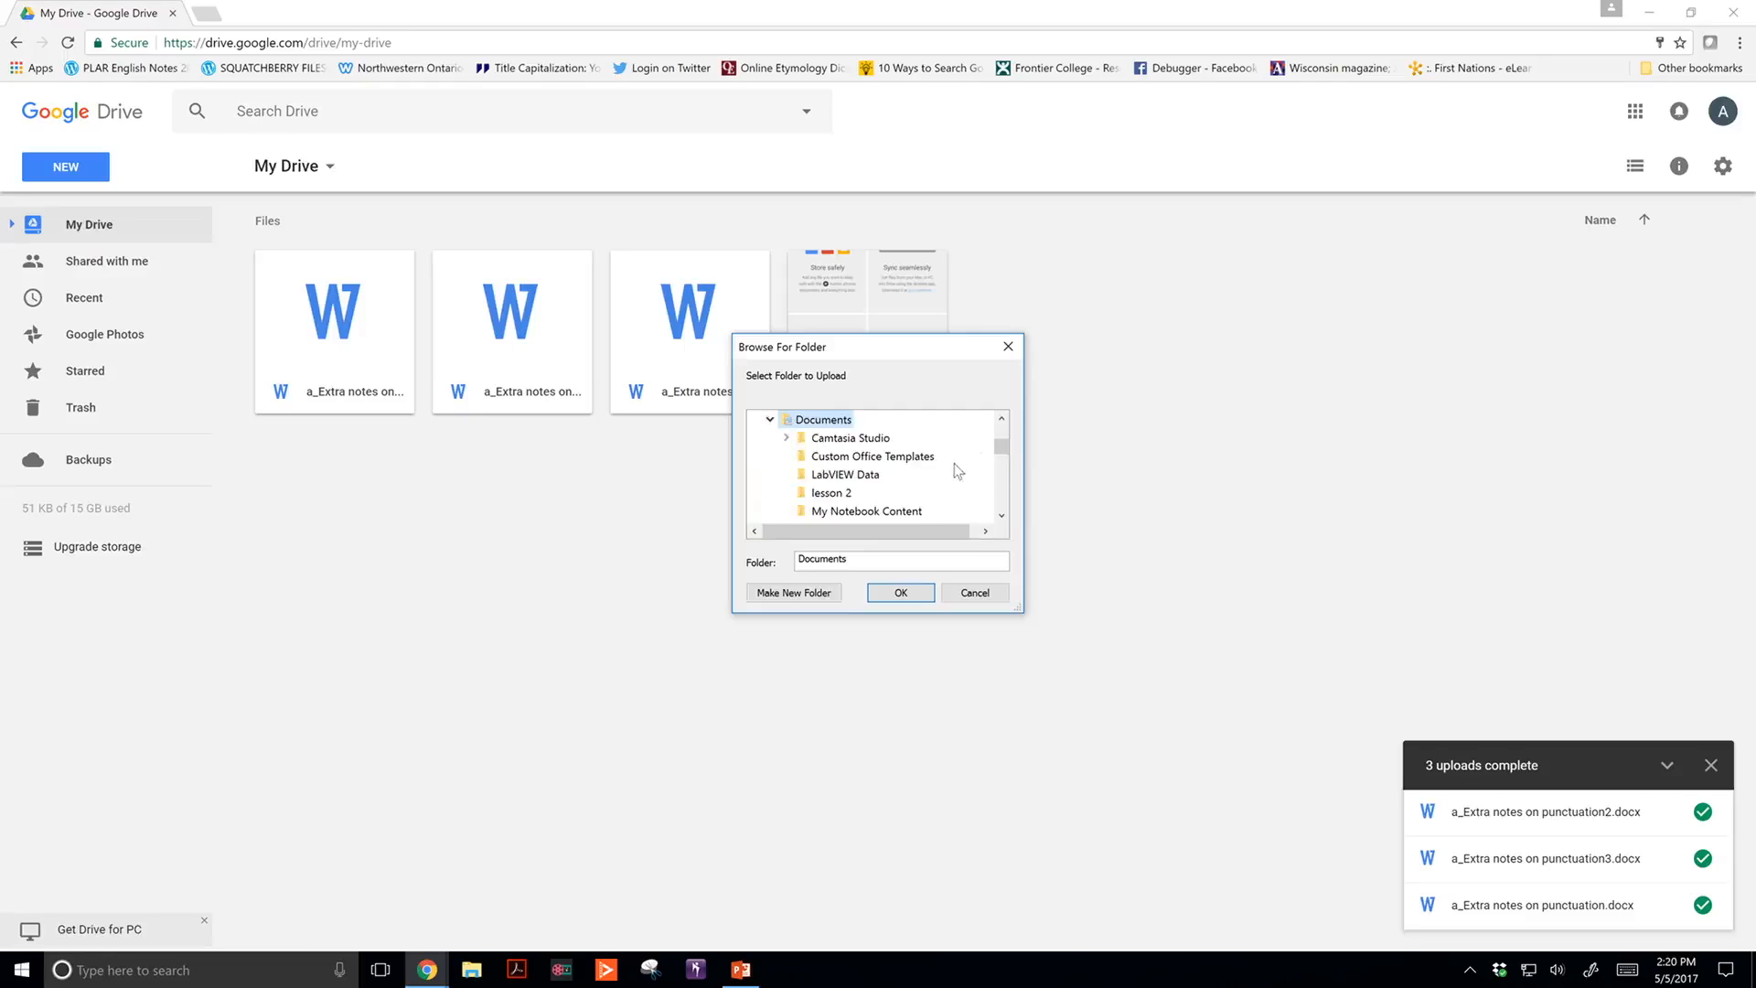
mouse_move(1003, 444)
left_mouse_down()
mouse_move(1008, 473)
mouse_move(1009, 456)
left_mouse_up()
left_click(838, 421)
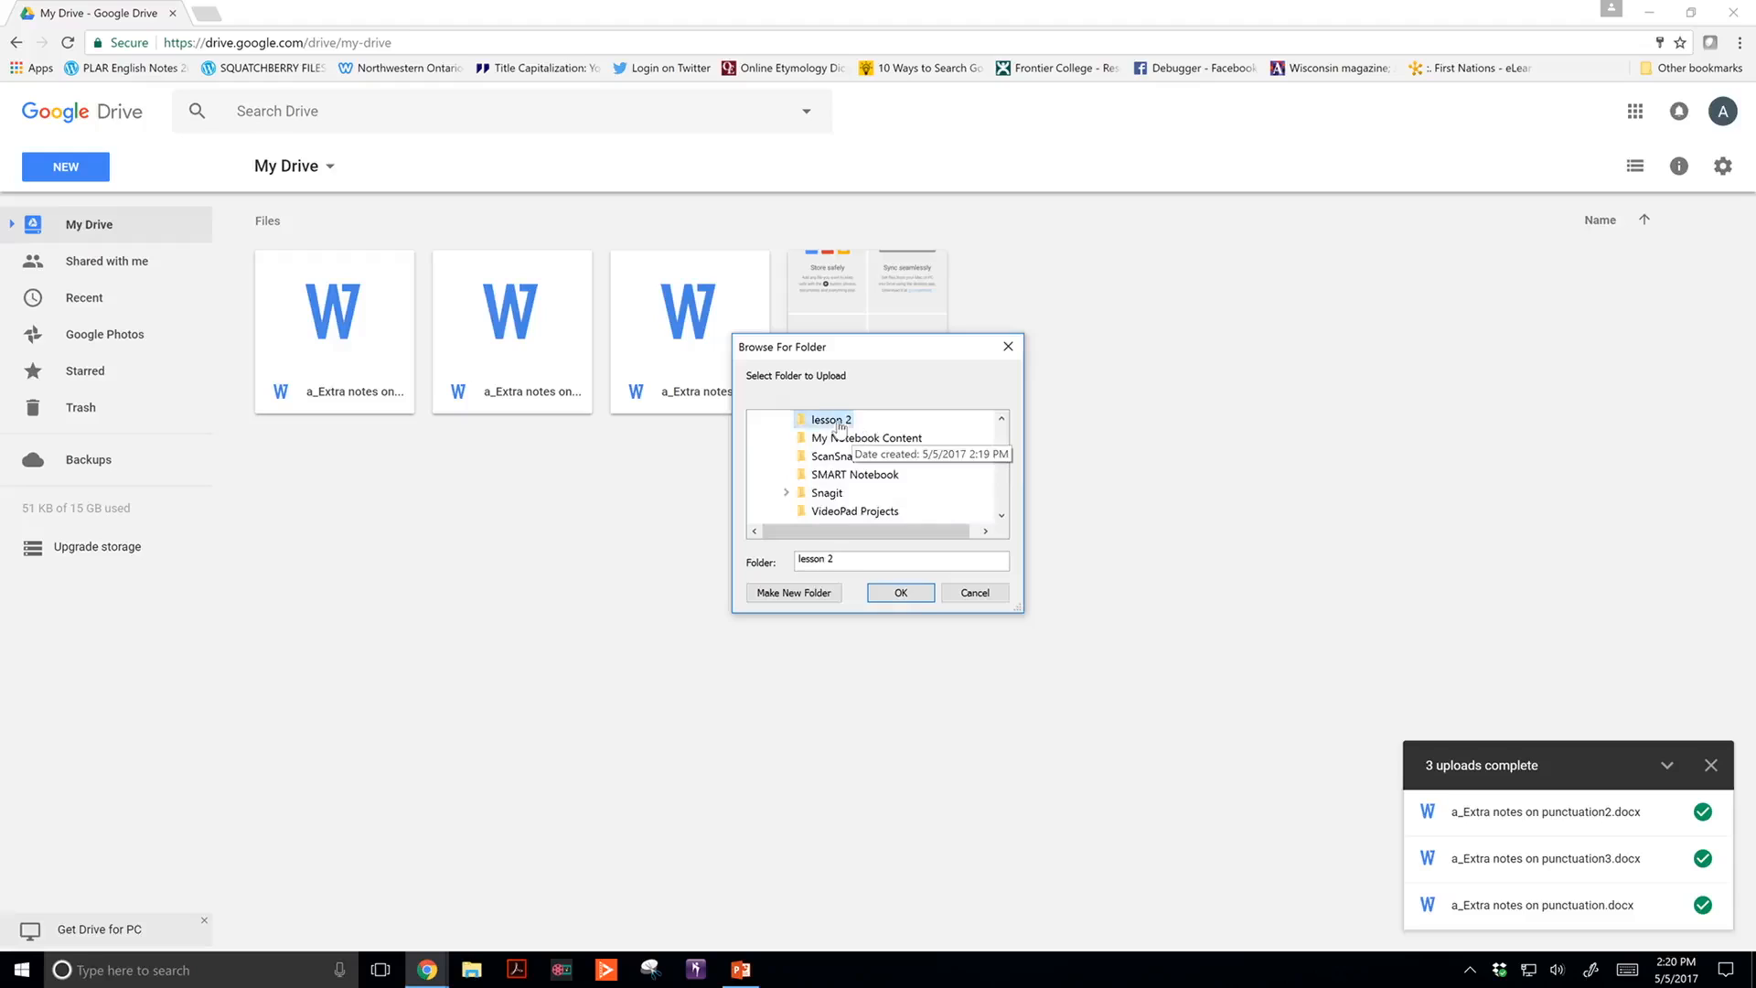
left_click(900, 594)
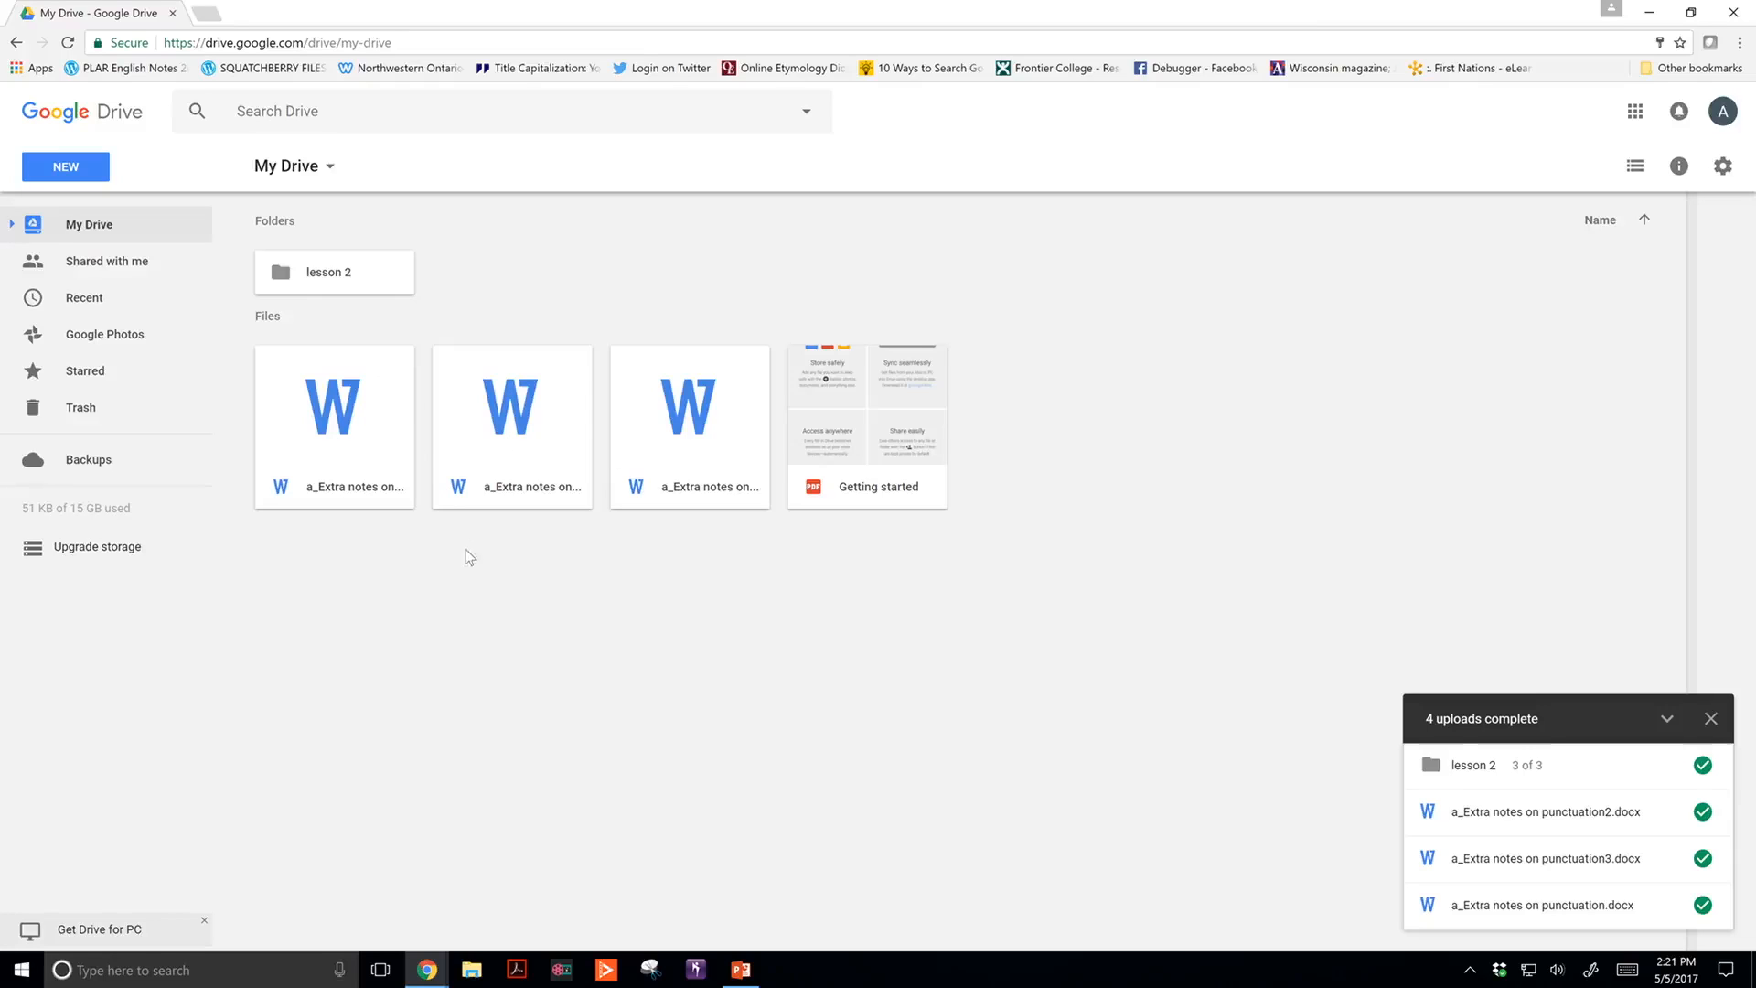
Step: Create a new folder named "lesson 1" in My Drive and leave it deselected
right_click(537, 632)
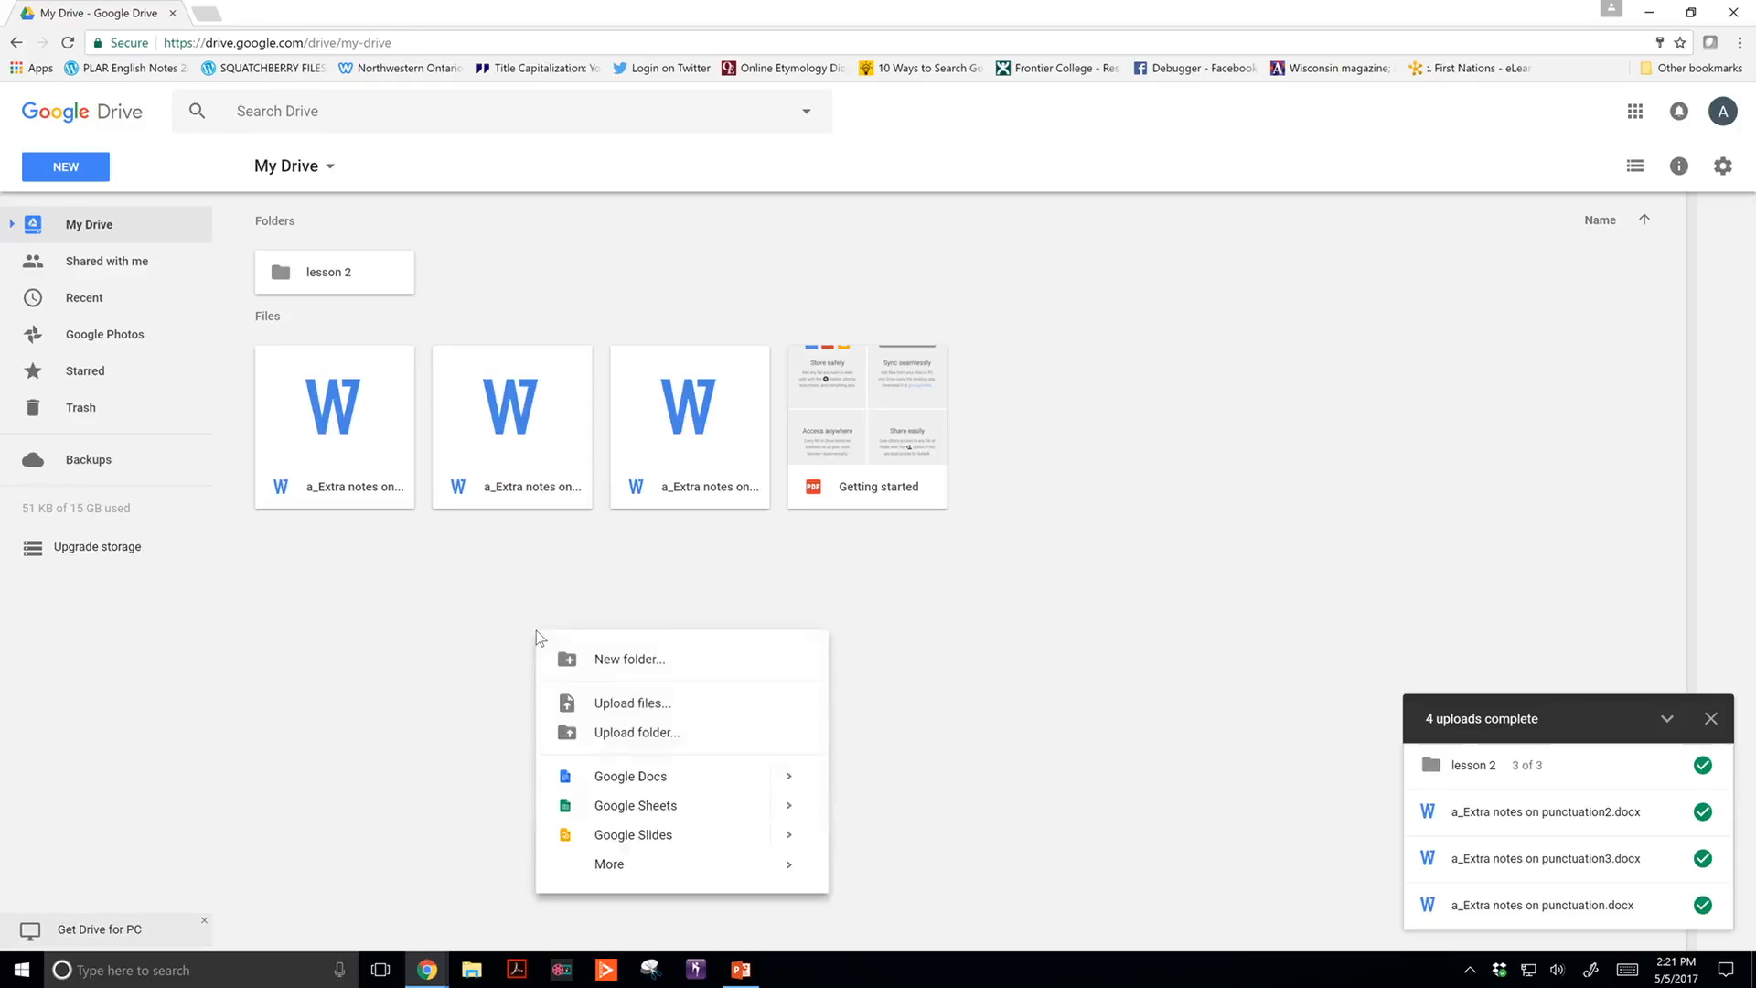
left_click(604, 669)
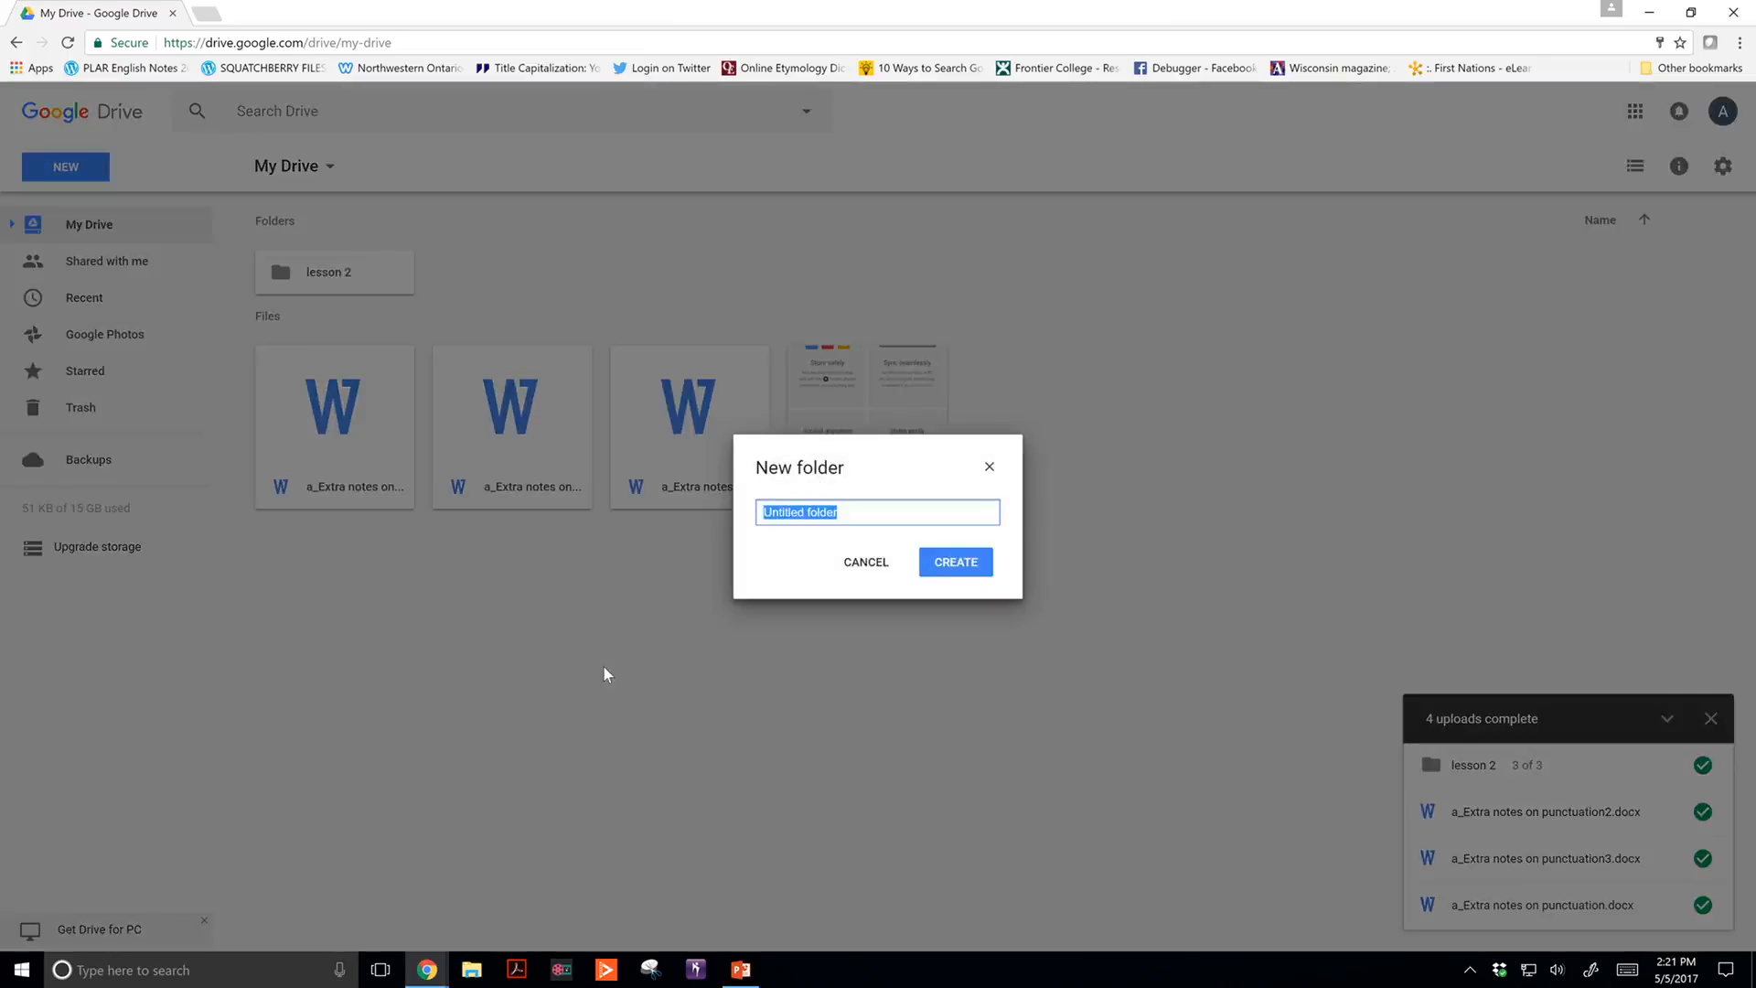
type("lesson 1")
left_click(948, 561)
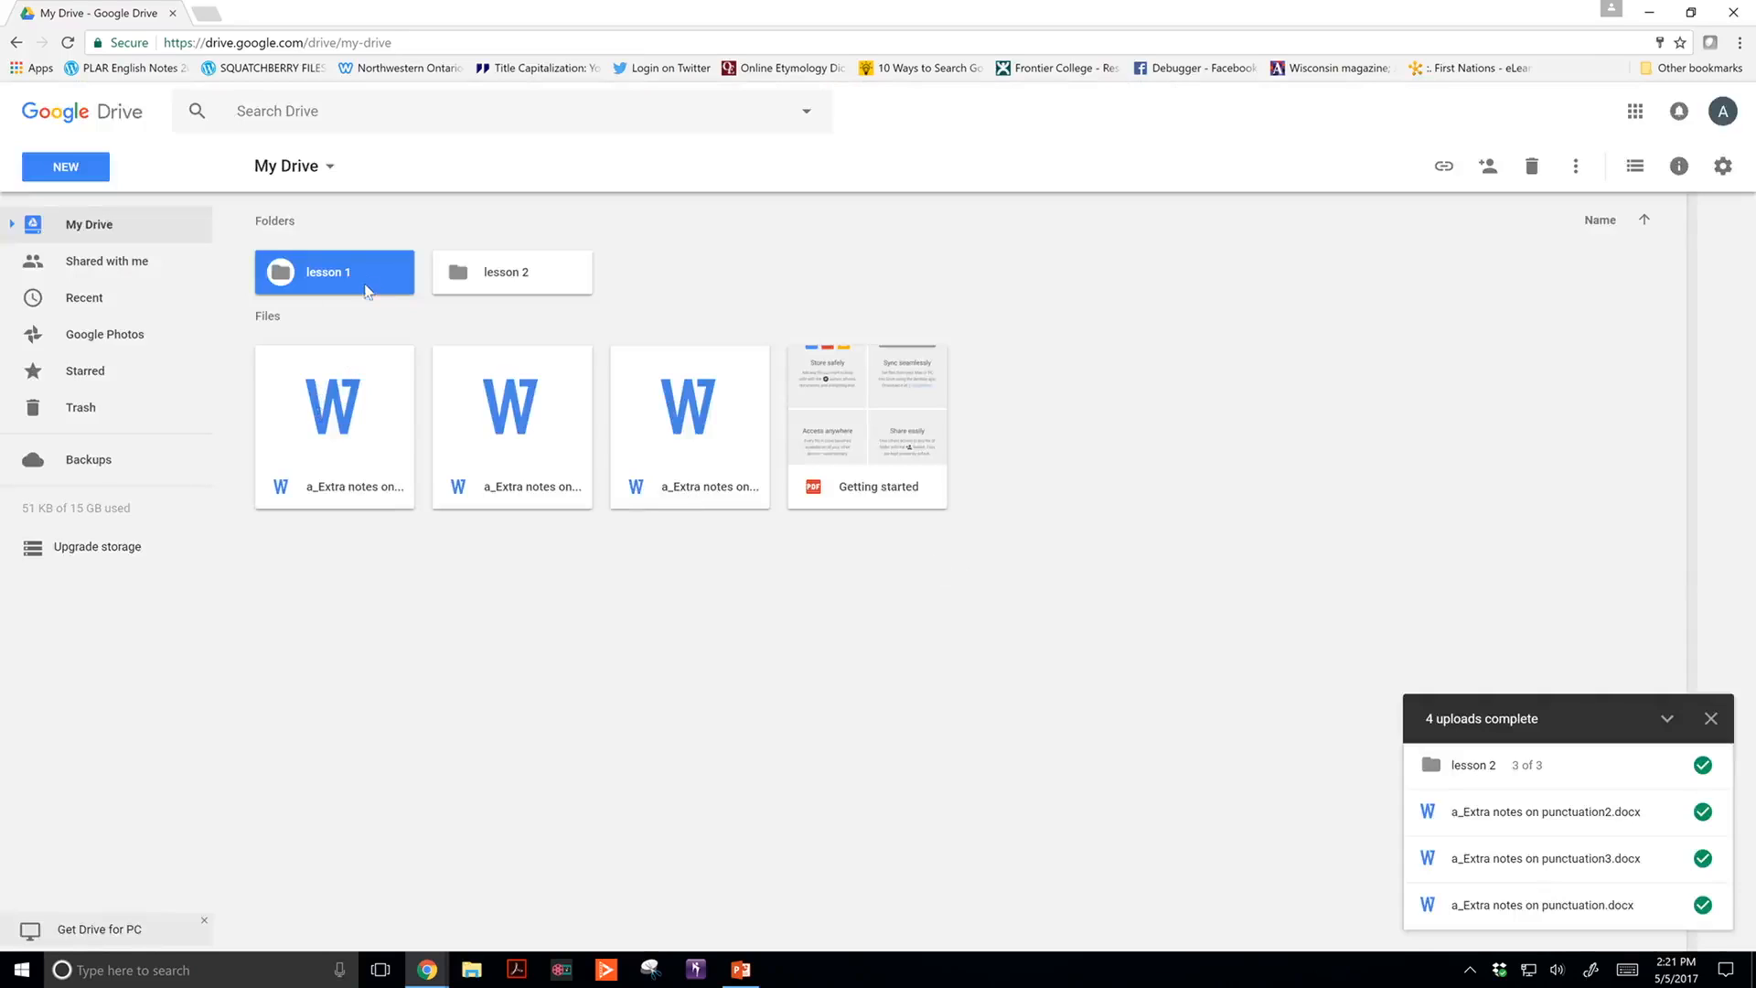
left_click(1000, 285)
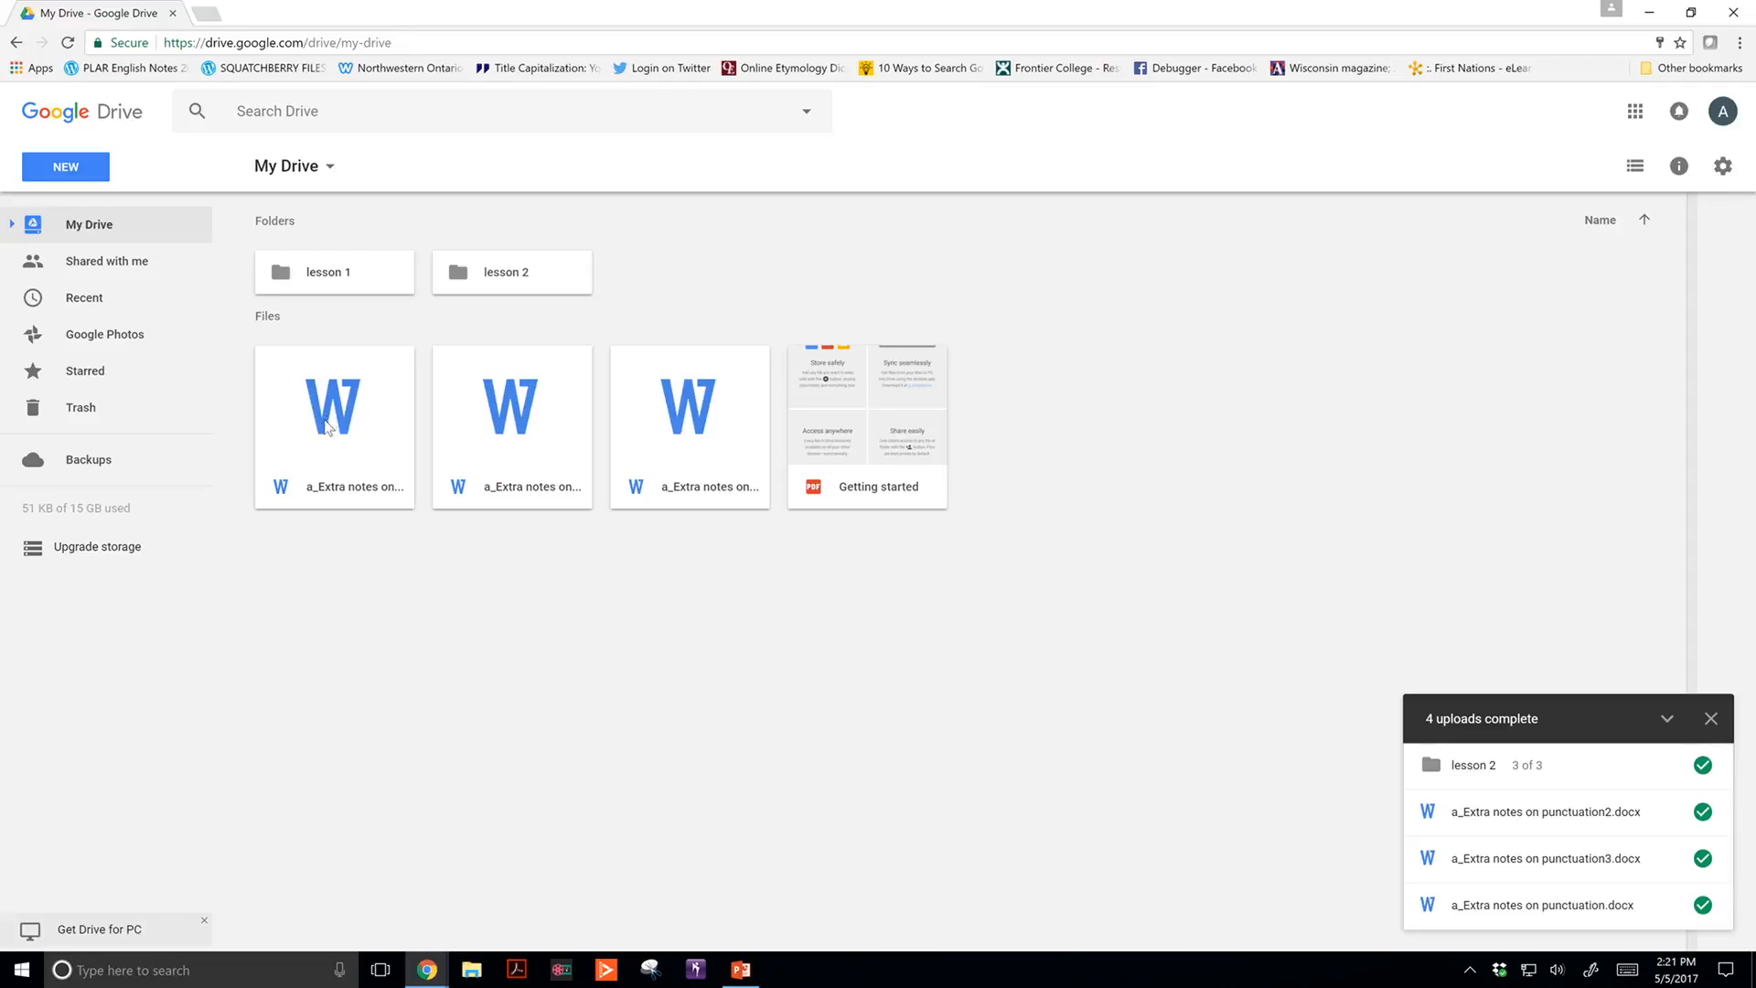
Step: Move the three documents "a_Extra notes on punctuation", "punctuation2" and "punctuation3" from My Drive into the "lesson 1" folder
left_click_drag(326, 426, 291, 290)
left_click_drag(289, 294, 285, 384)
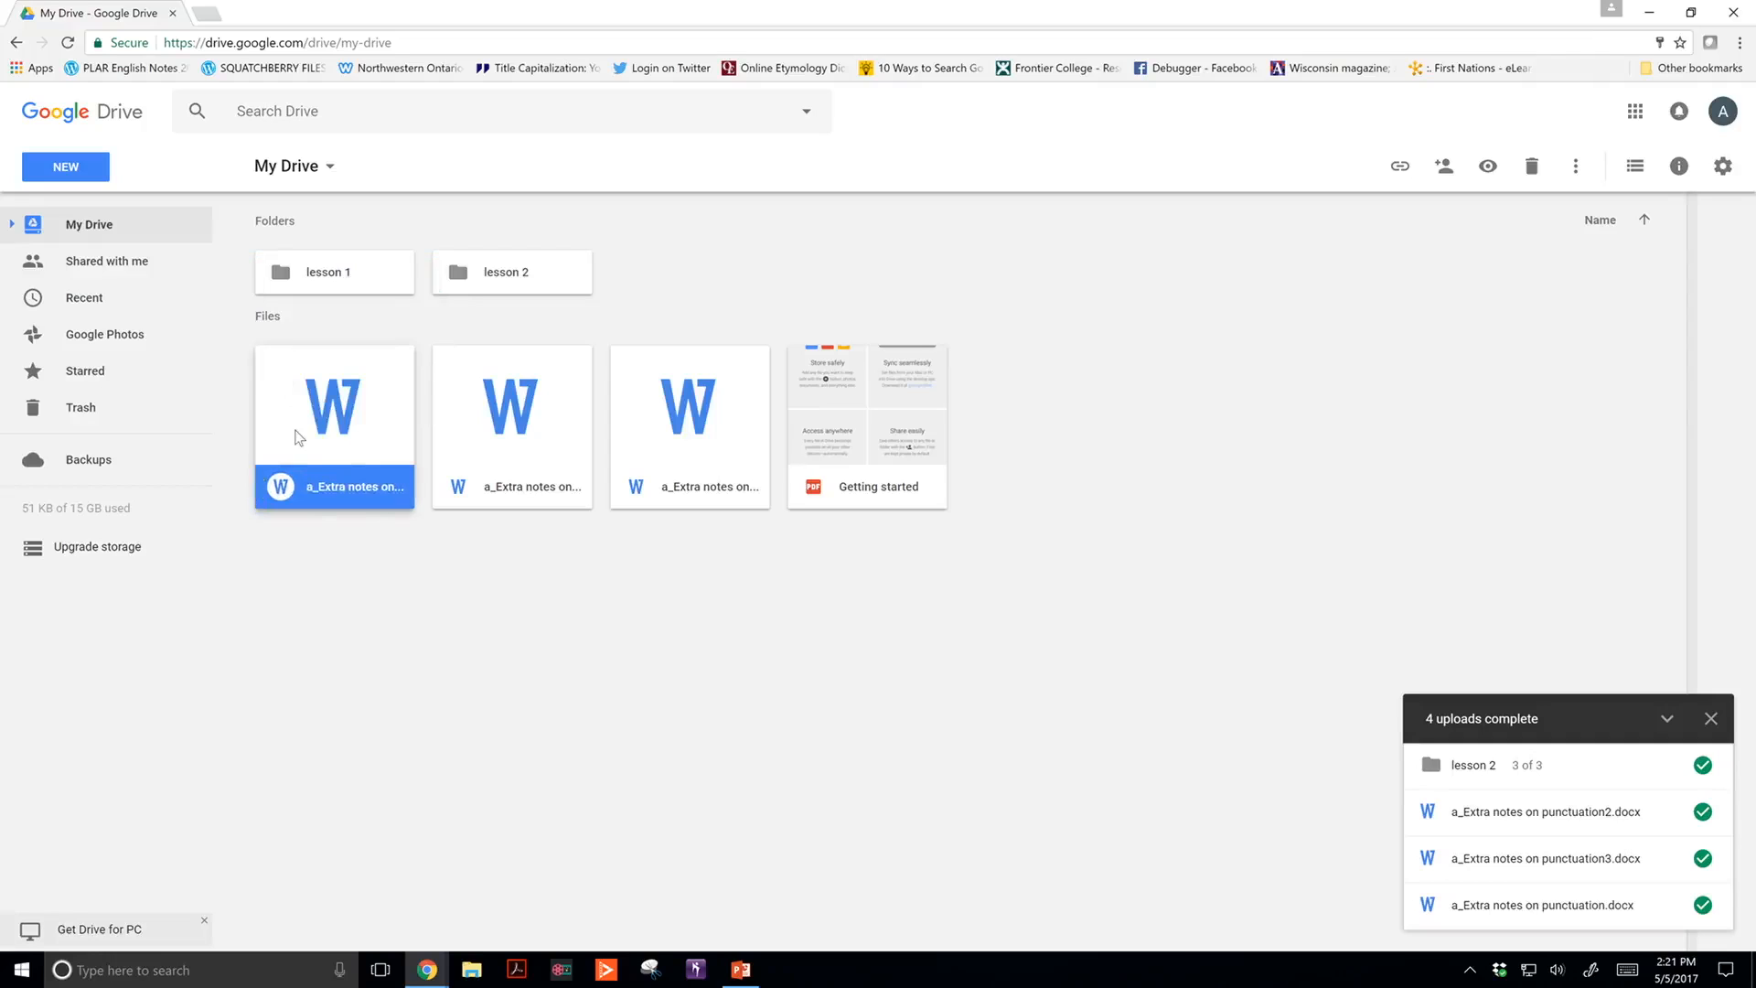
left_click_drag(296, 437, 274, 267)
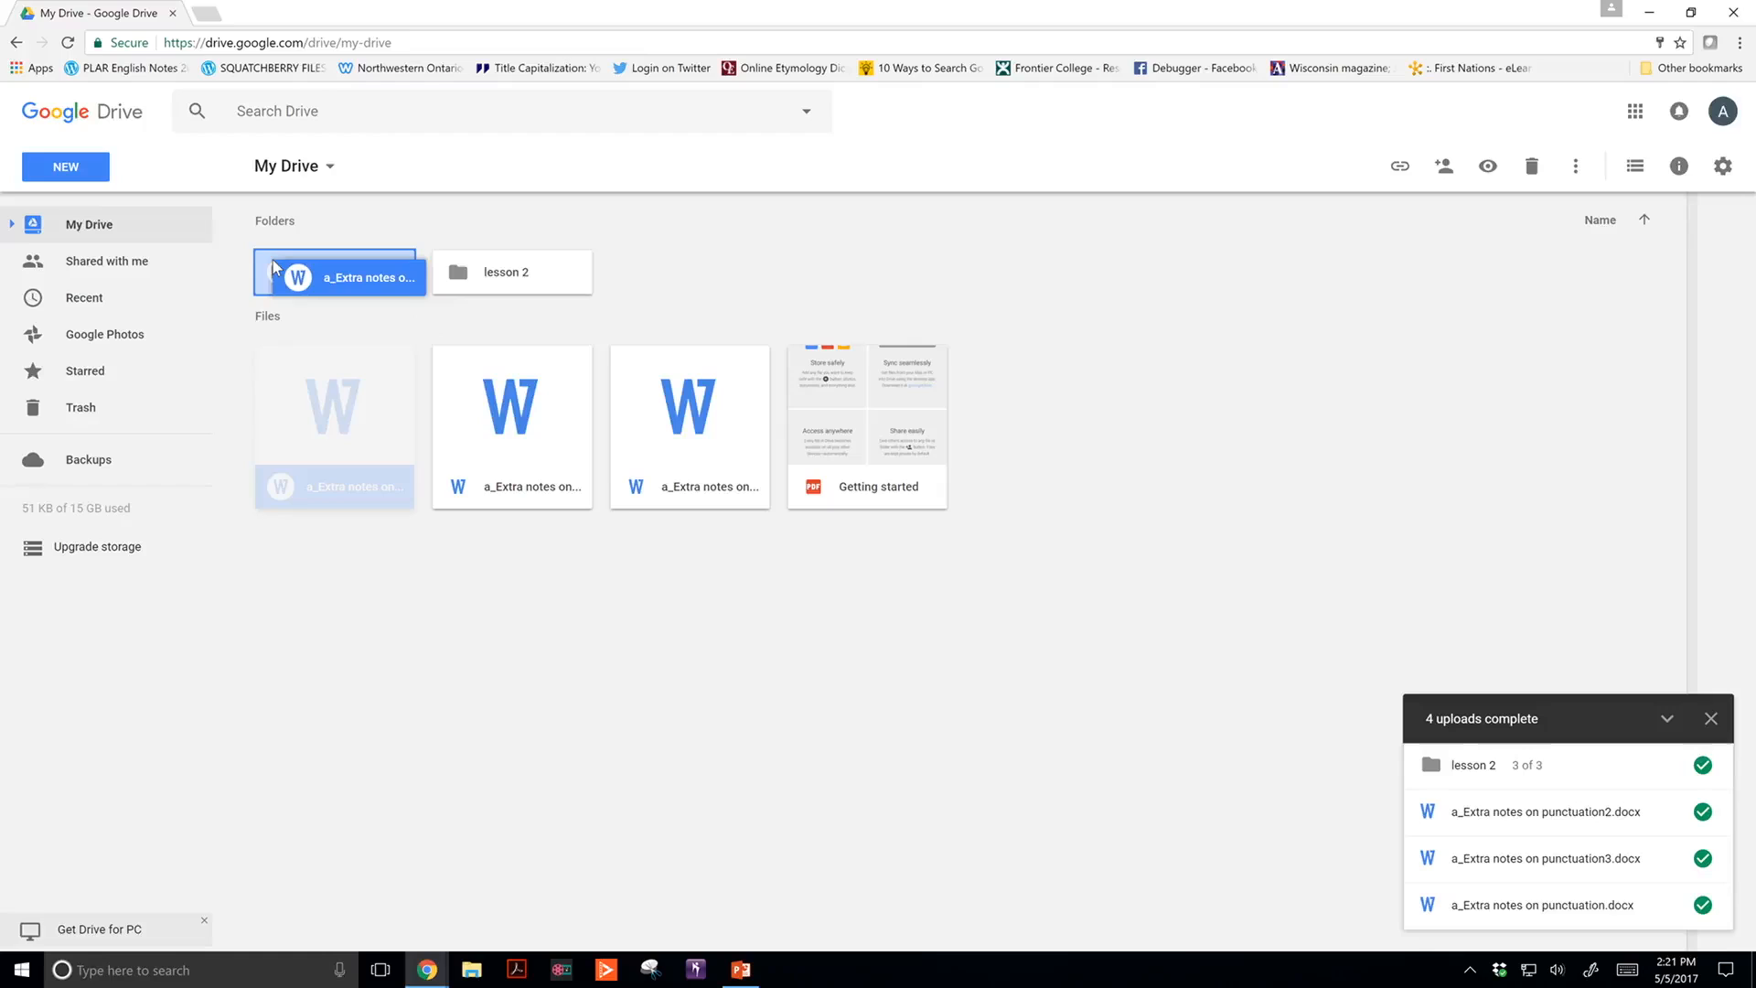
left_click_drag(273, 266, 273, 265)
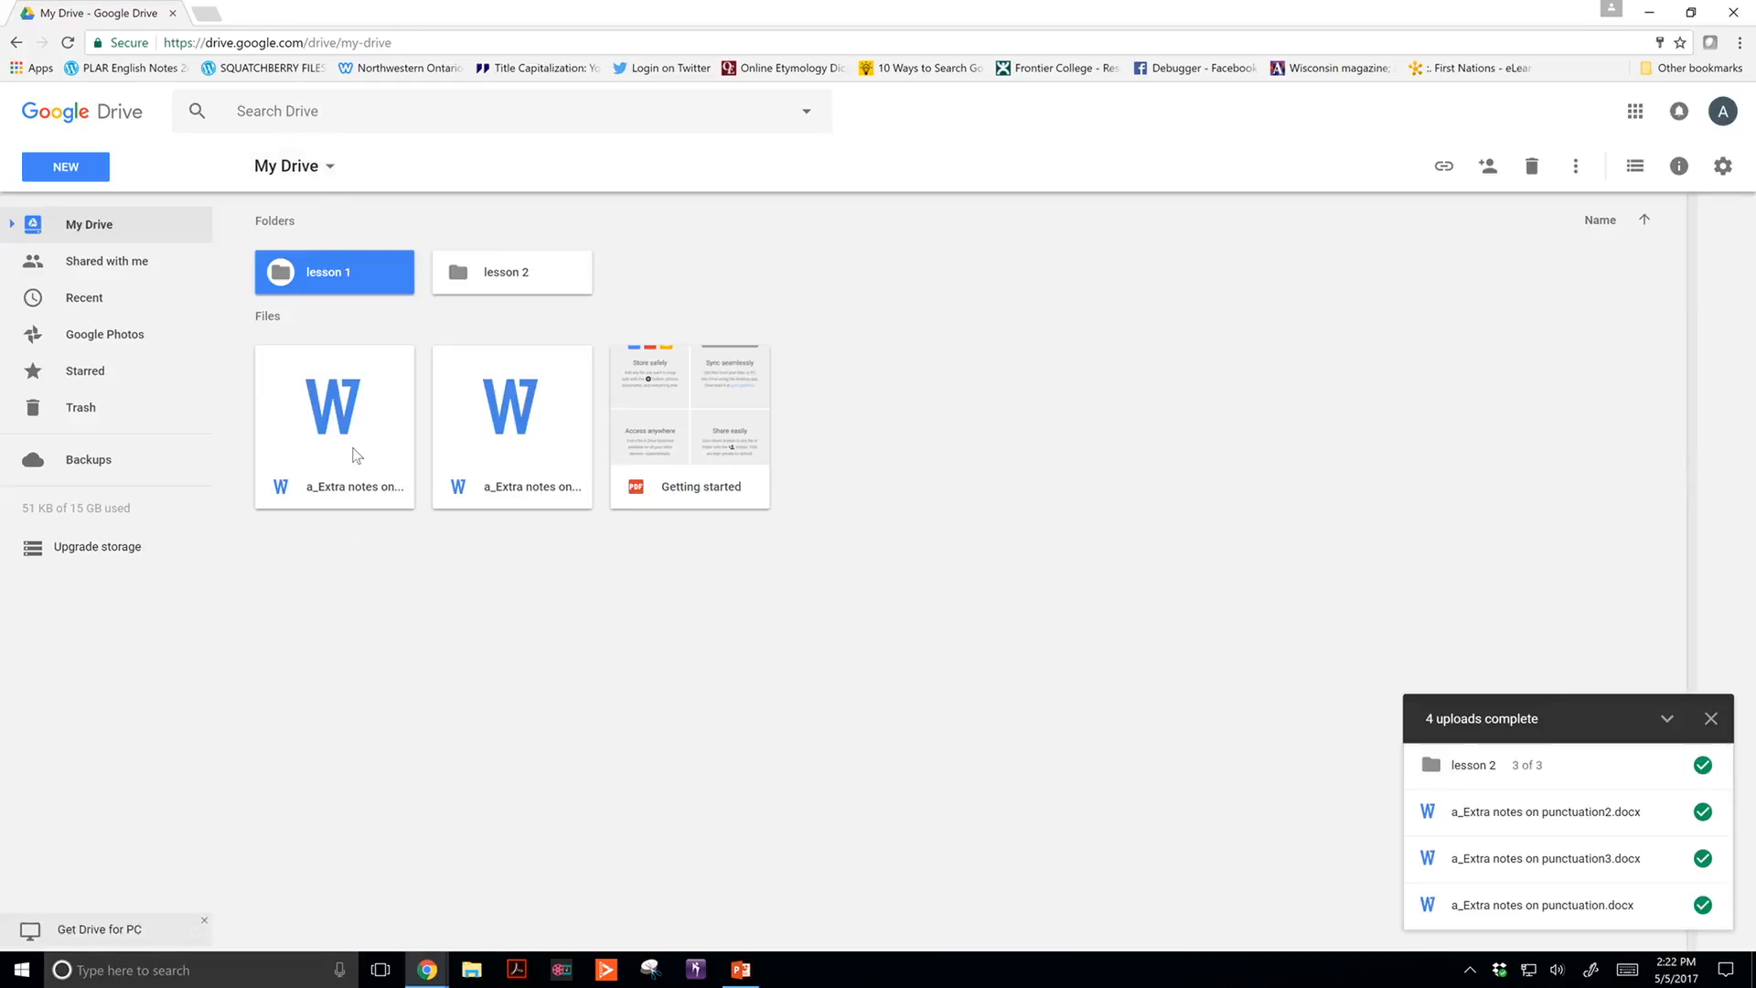
left_click_drag(355, 455, 310, 275)
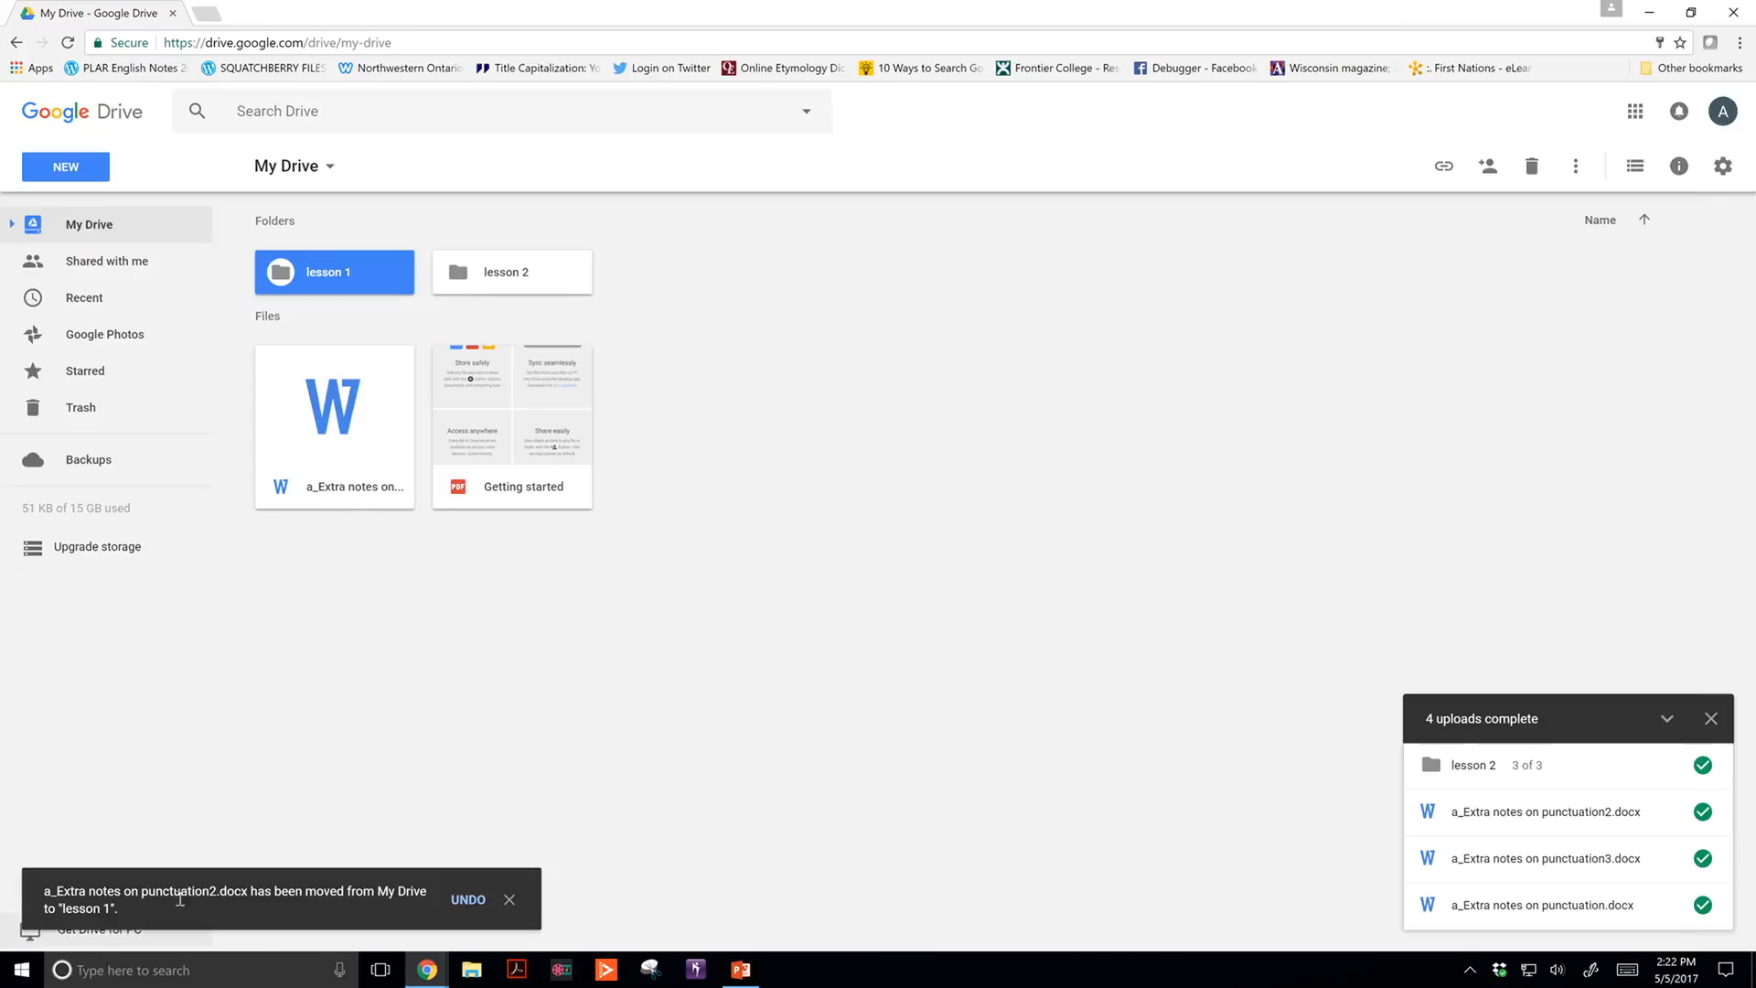
left_click(325, 452)
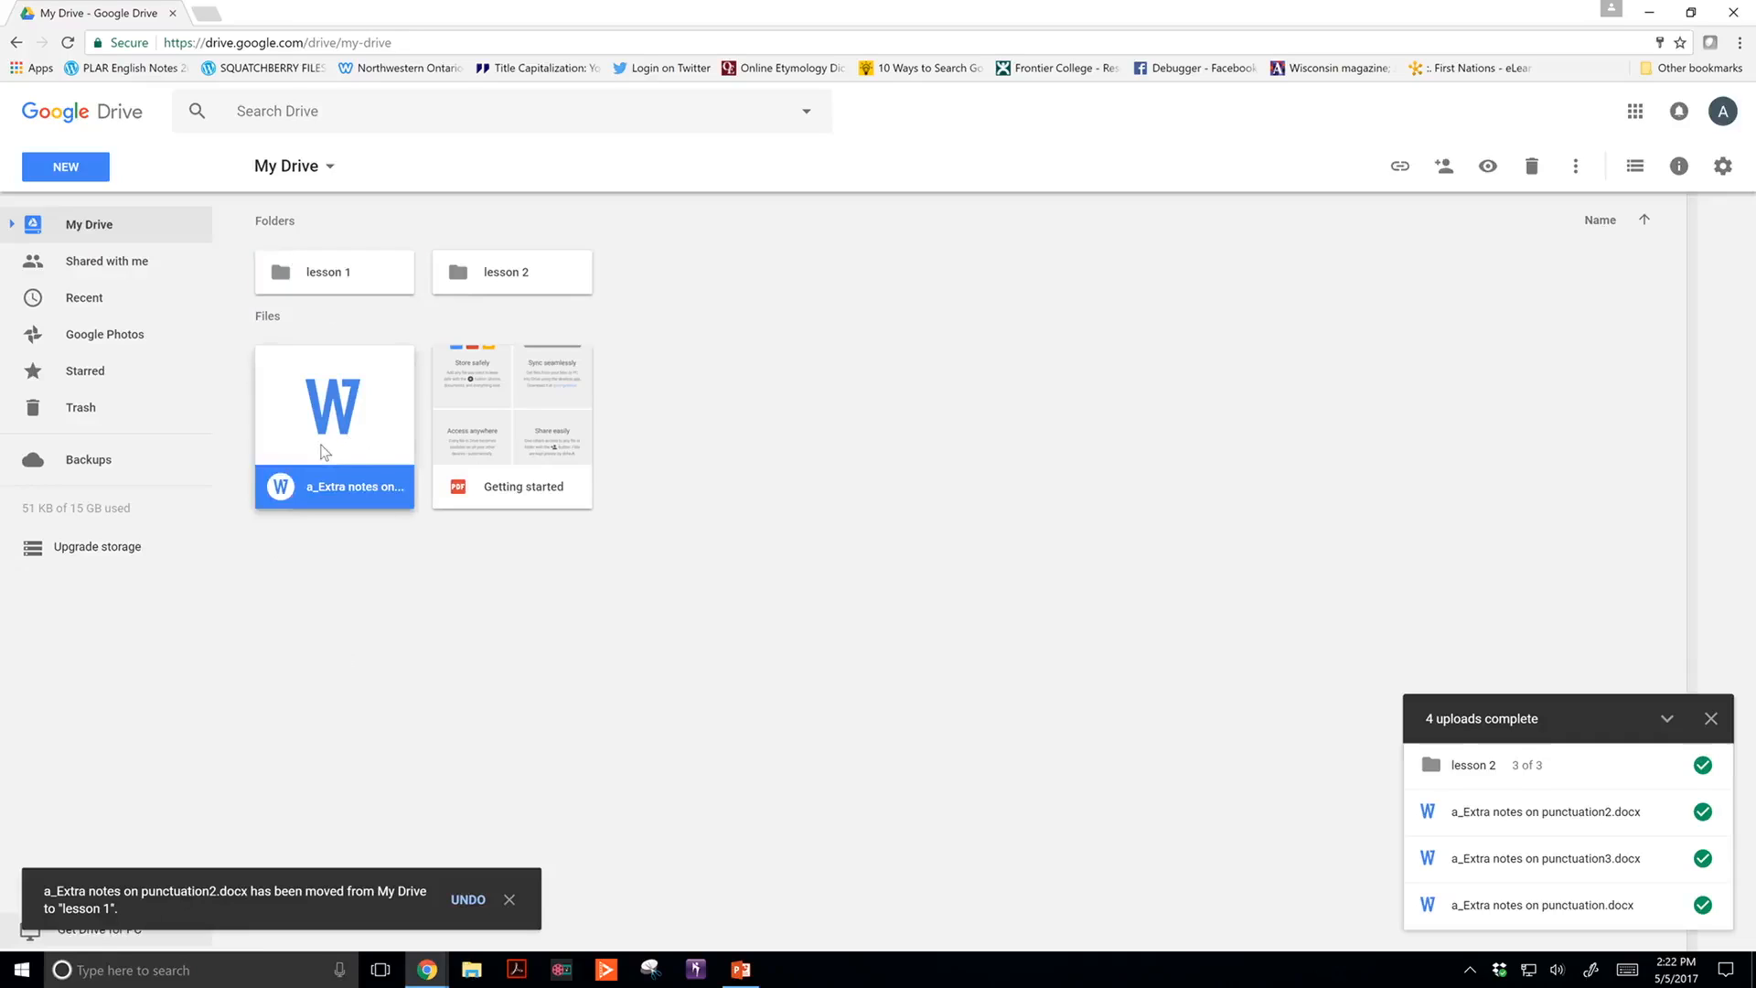
left_click_drag(324, 451, 283, 267)
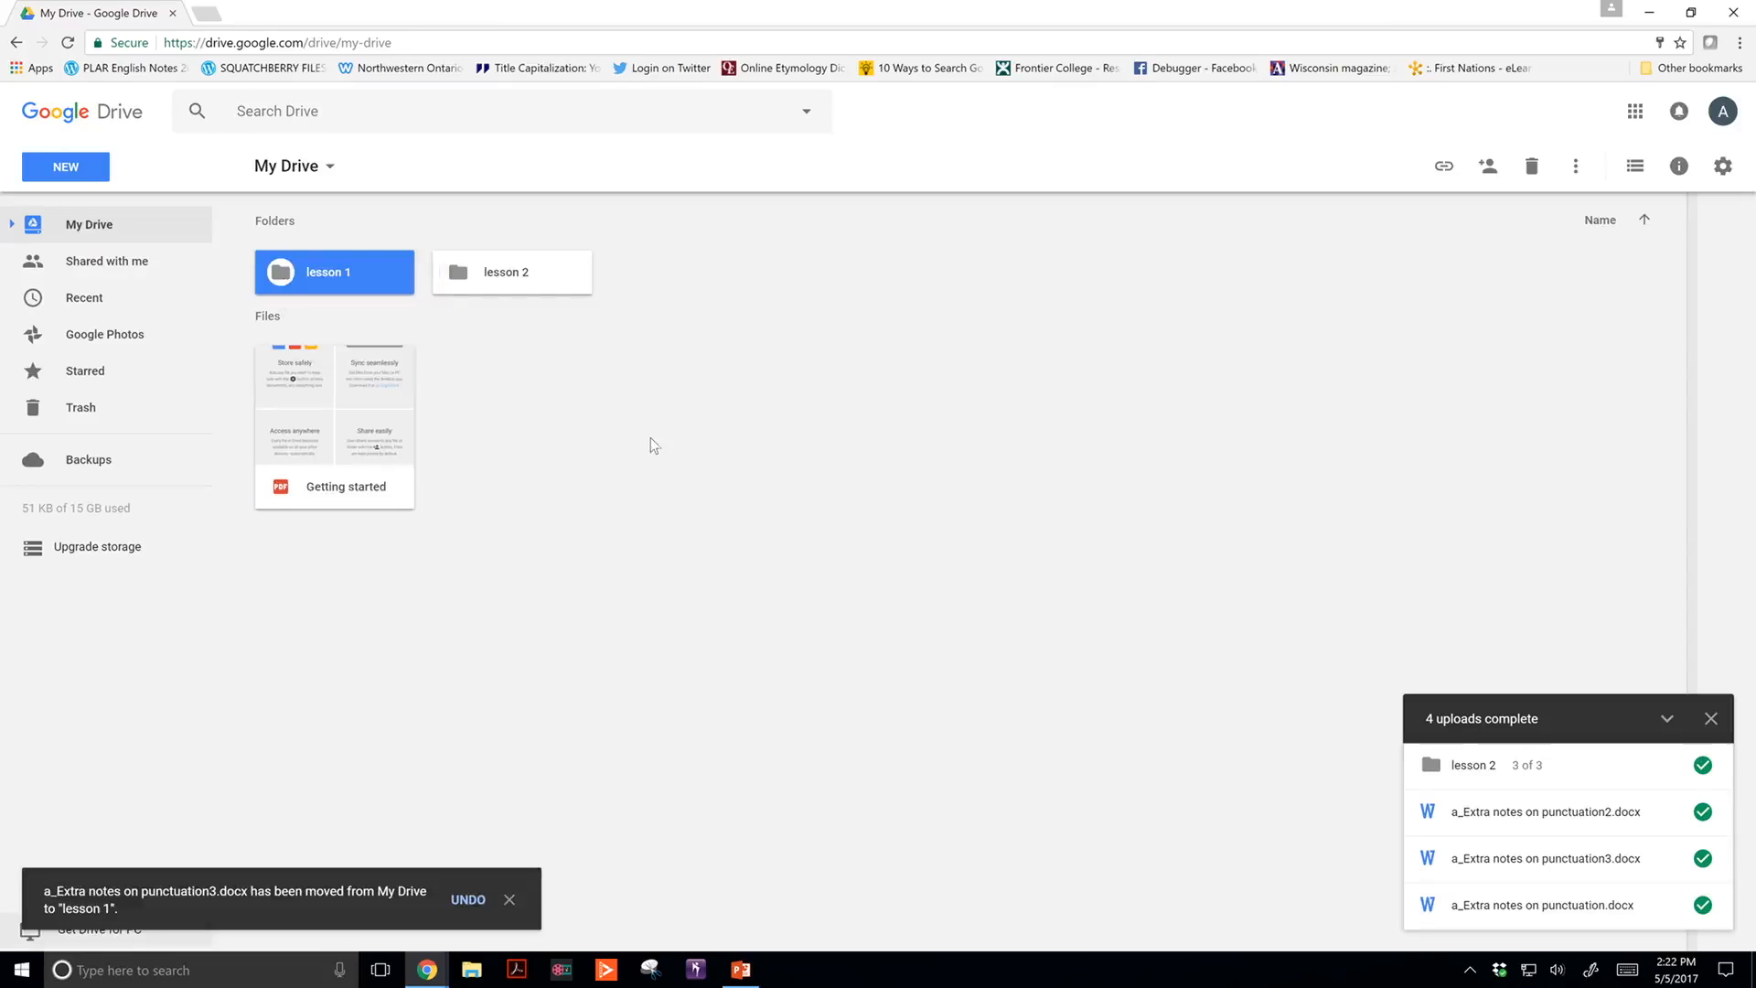
left_click(651, 437)
Step: Open the "lesson 1" folder to check its contents and return to My Drive
left_click(309, 279)
double_click(309, 278)
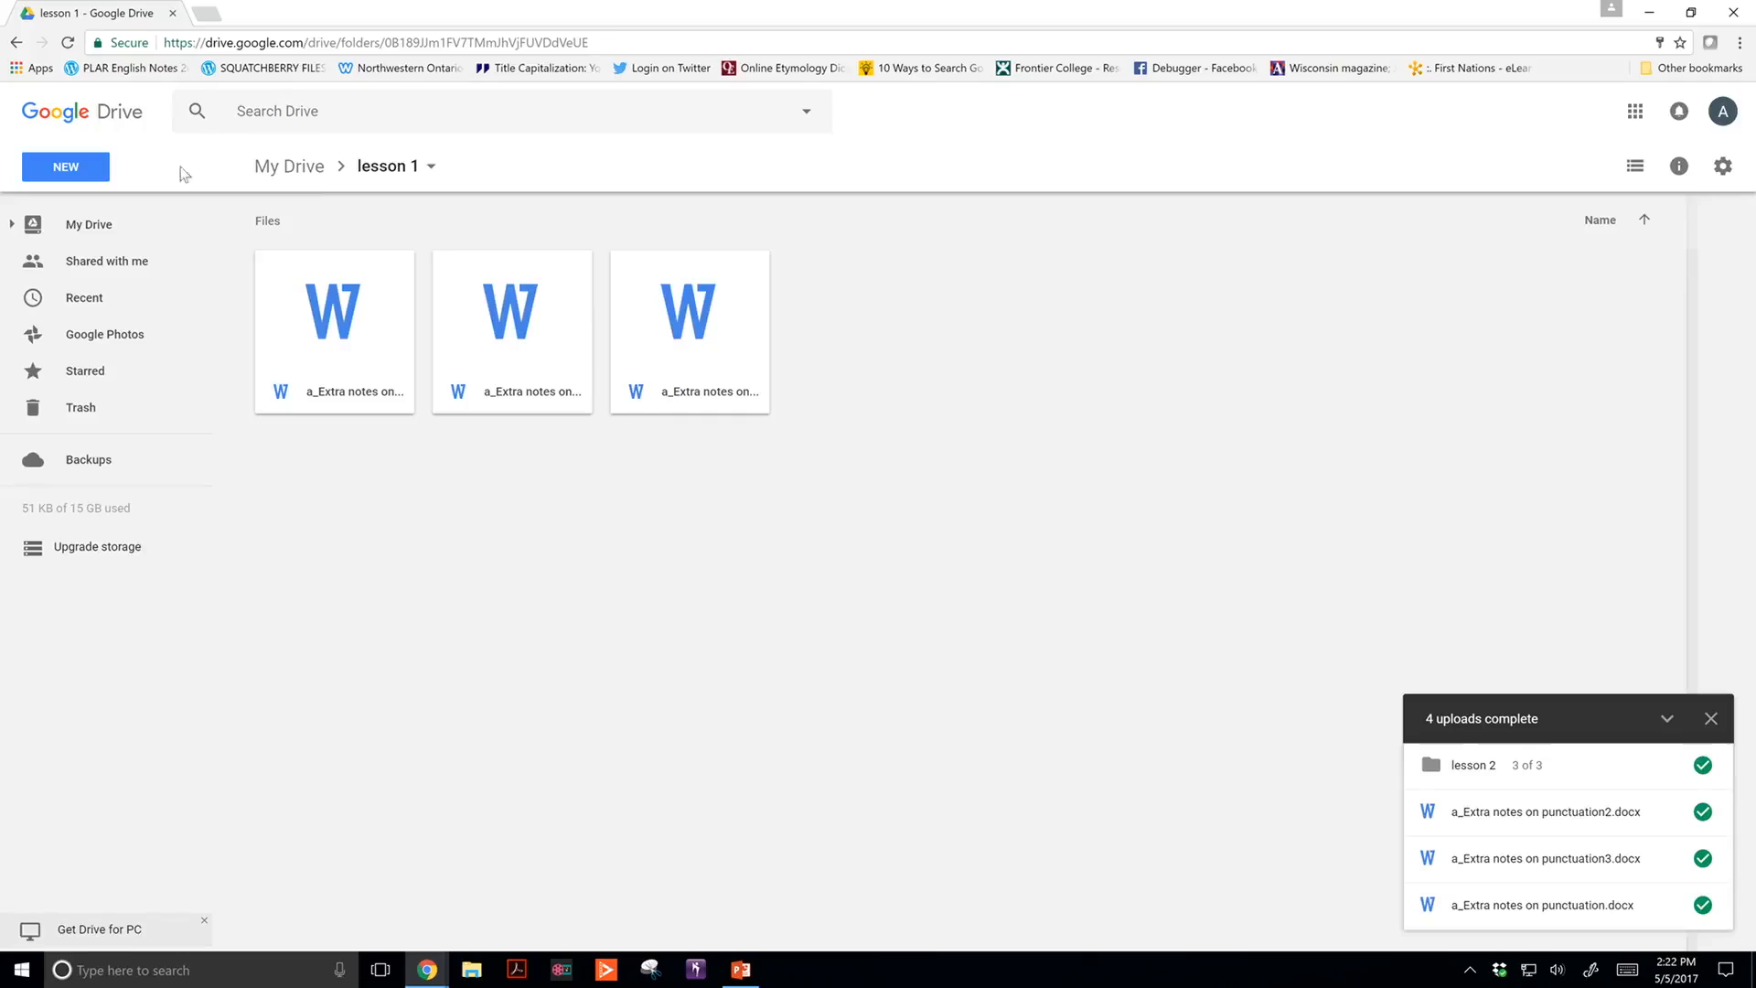
left_click(304, 174)
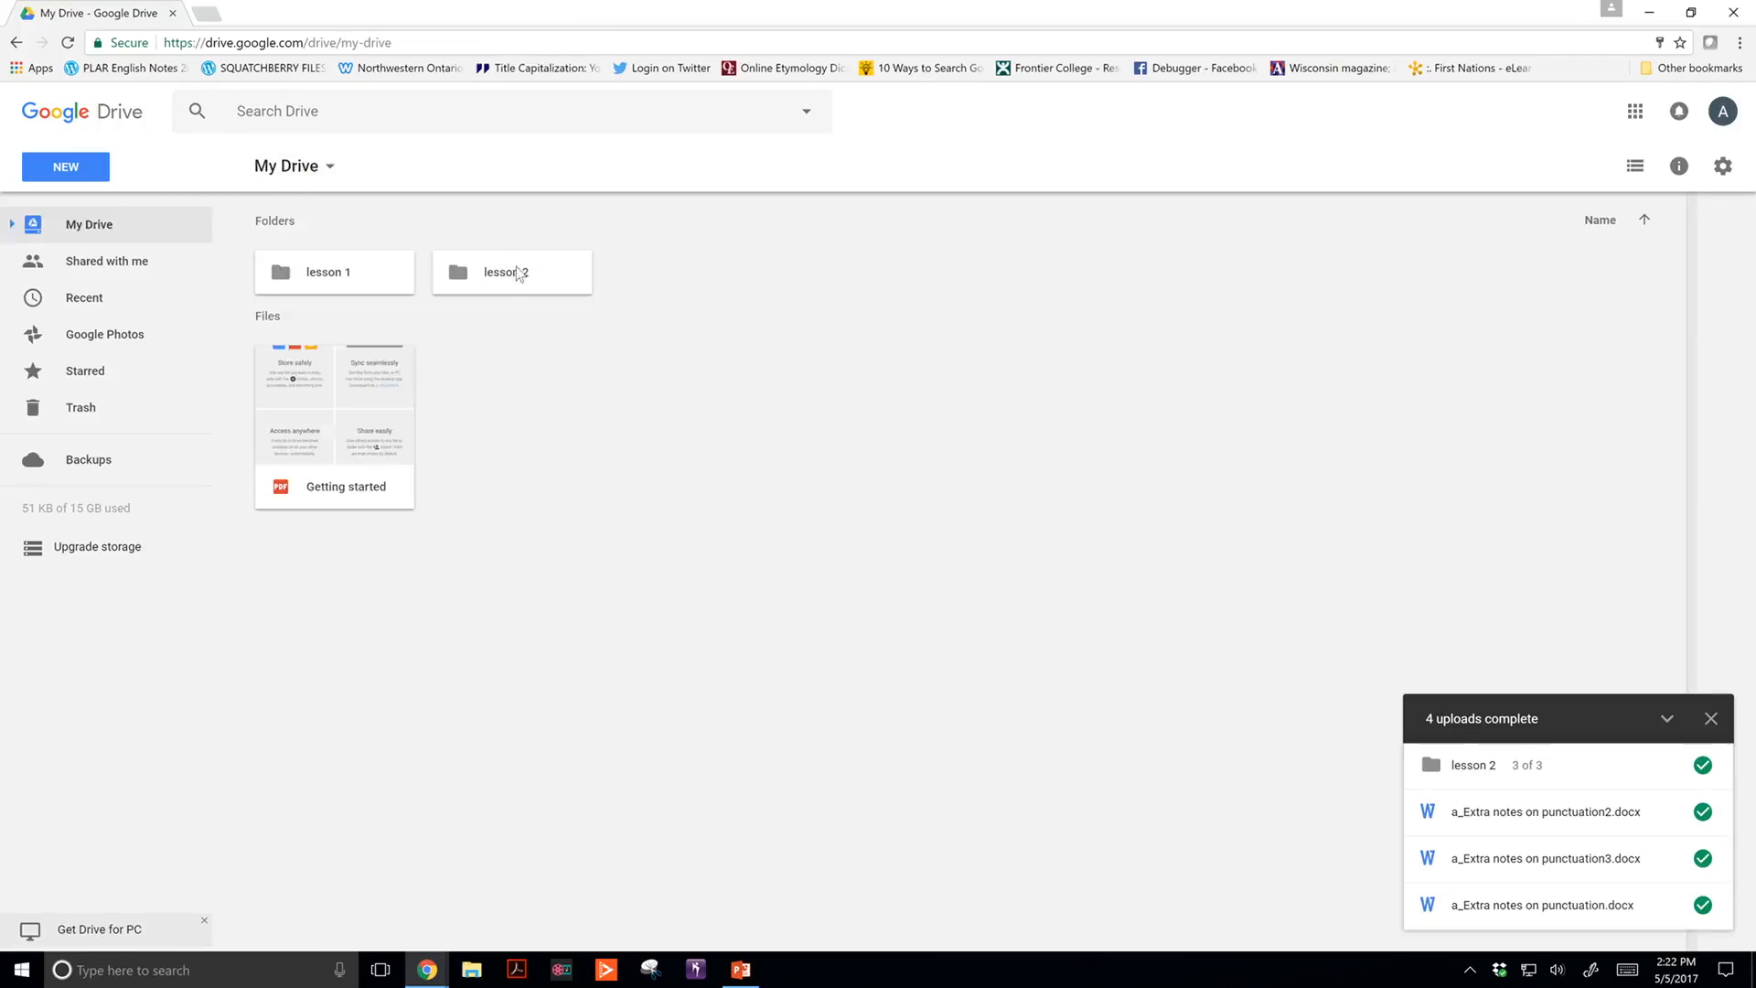
Step: Create a new folder named "LESSONS" in My Drive
right_click(631, 383)
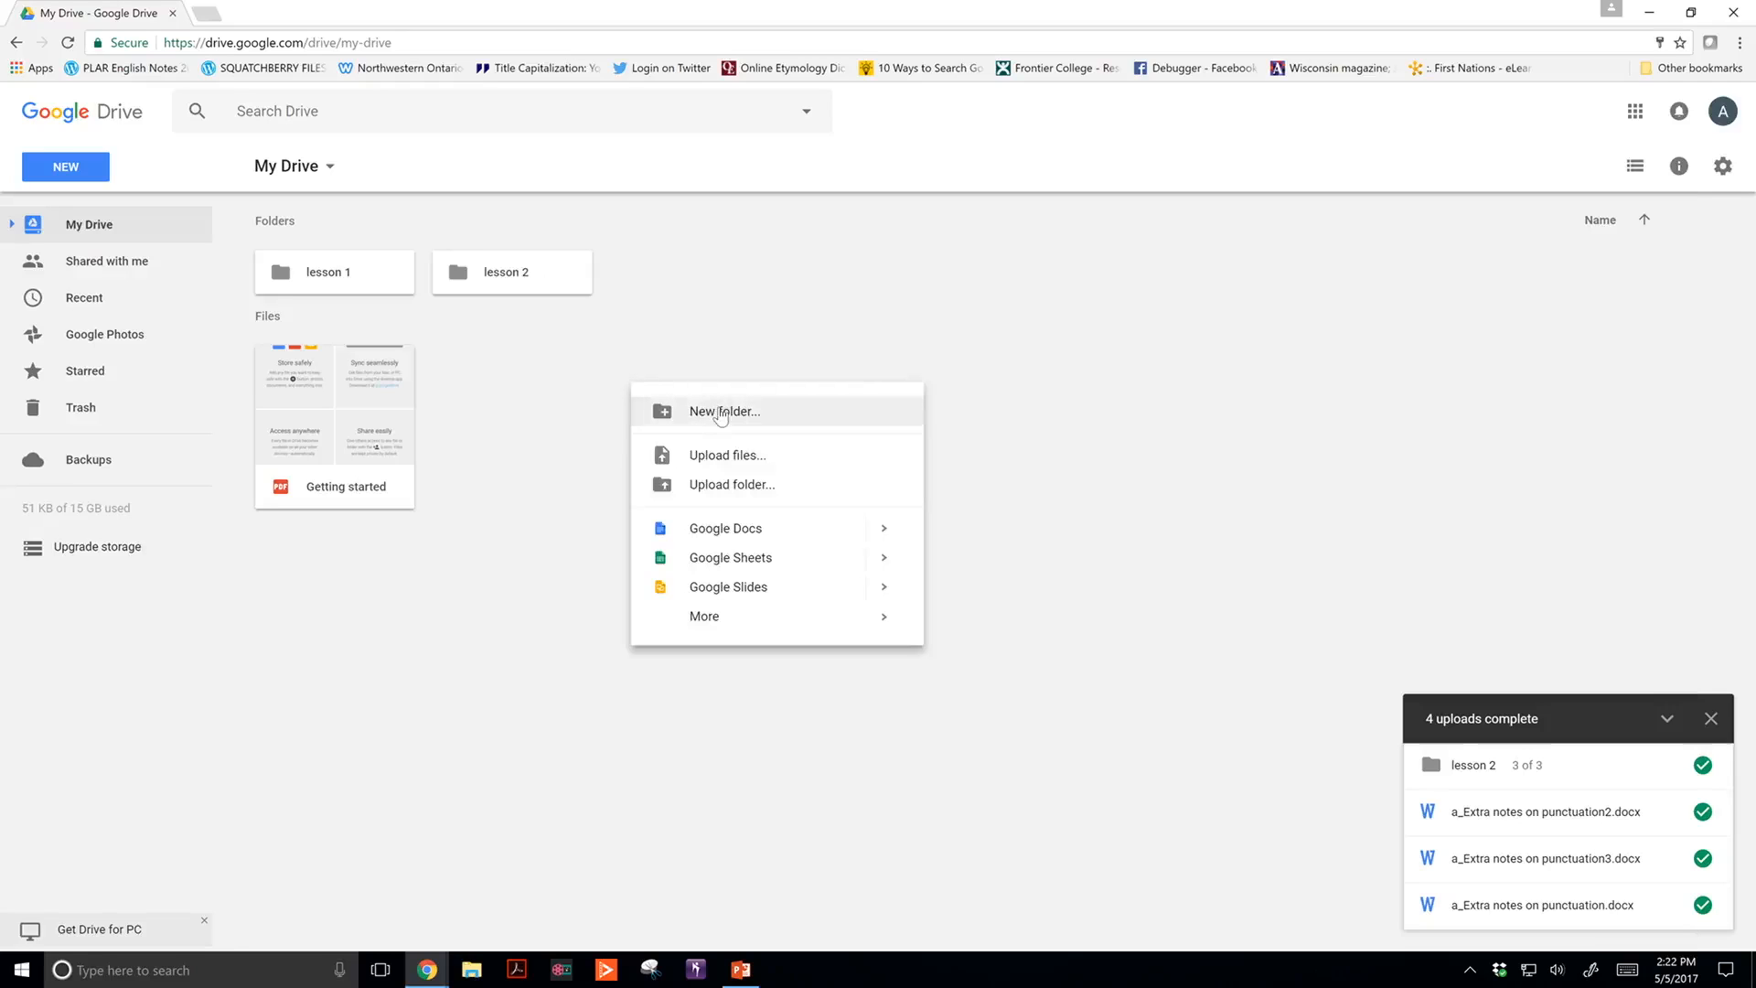
right_click(523, 402)
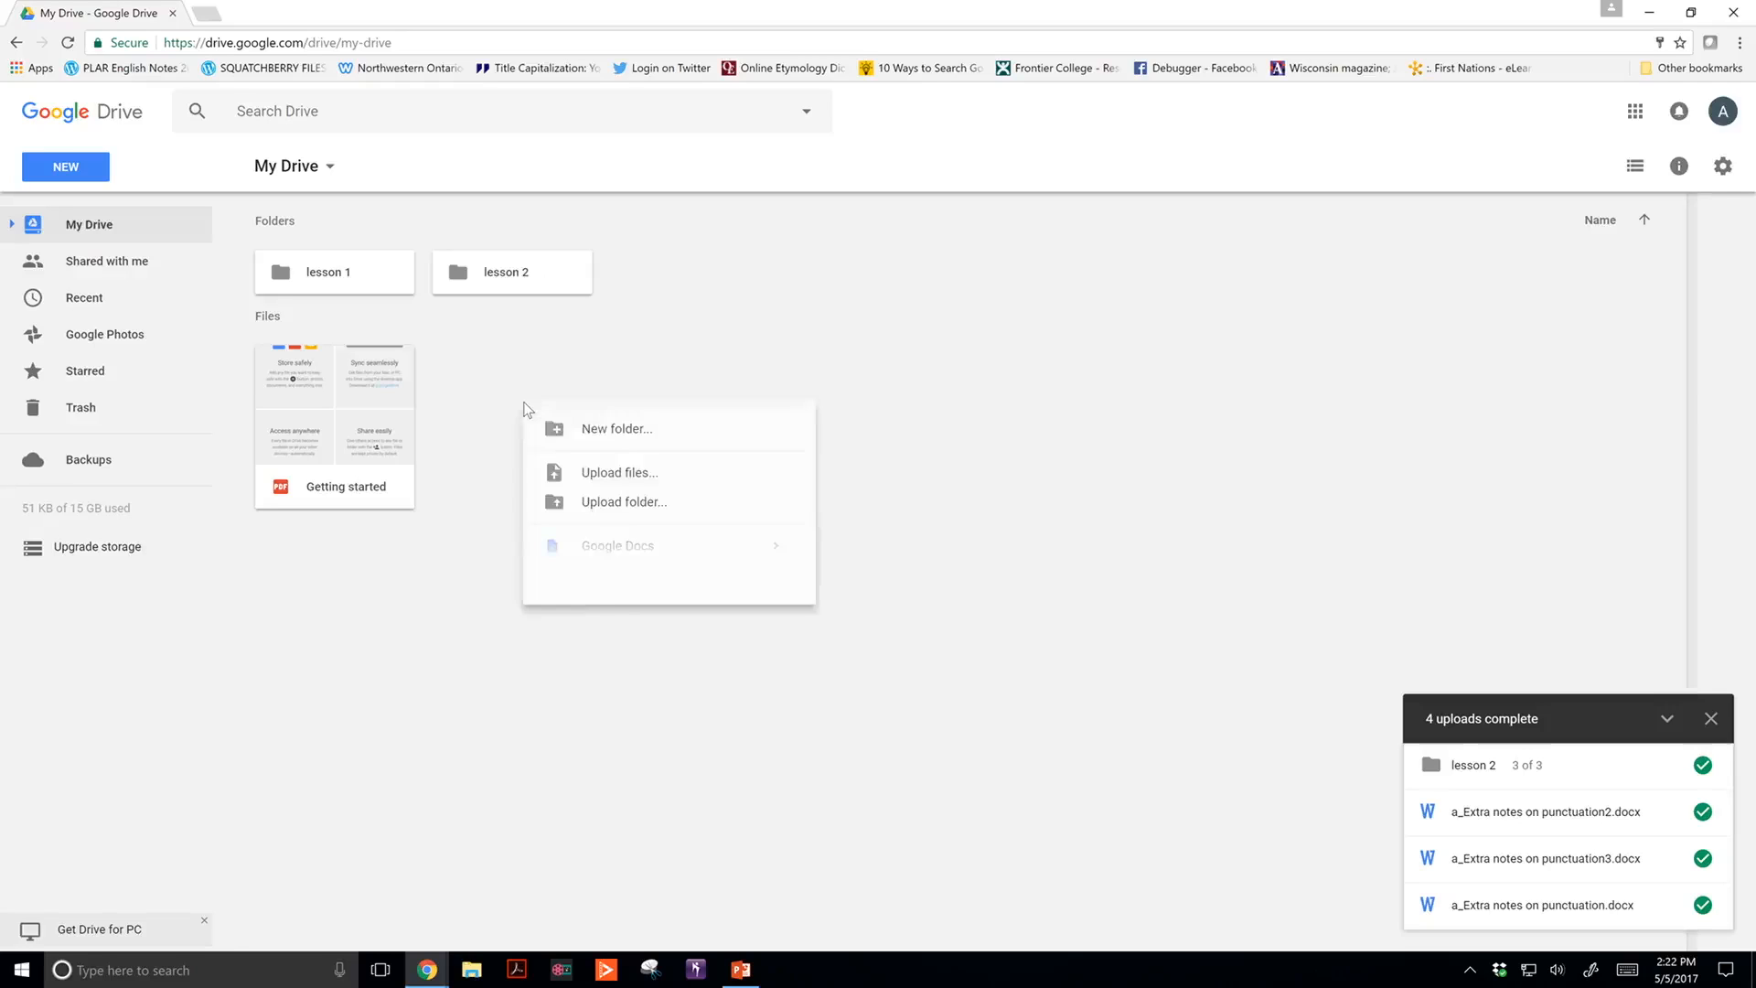
left_click(589, 432)
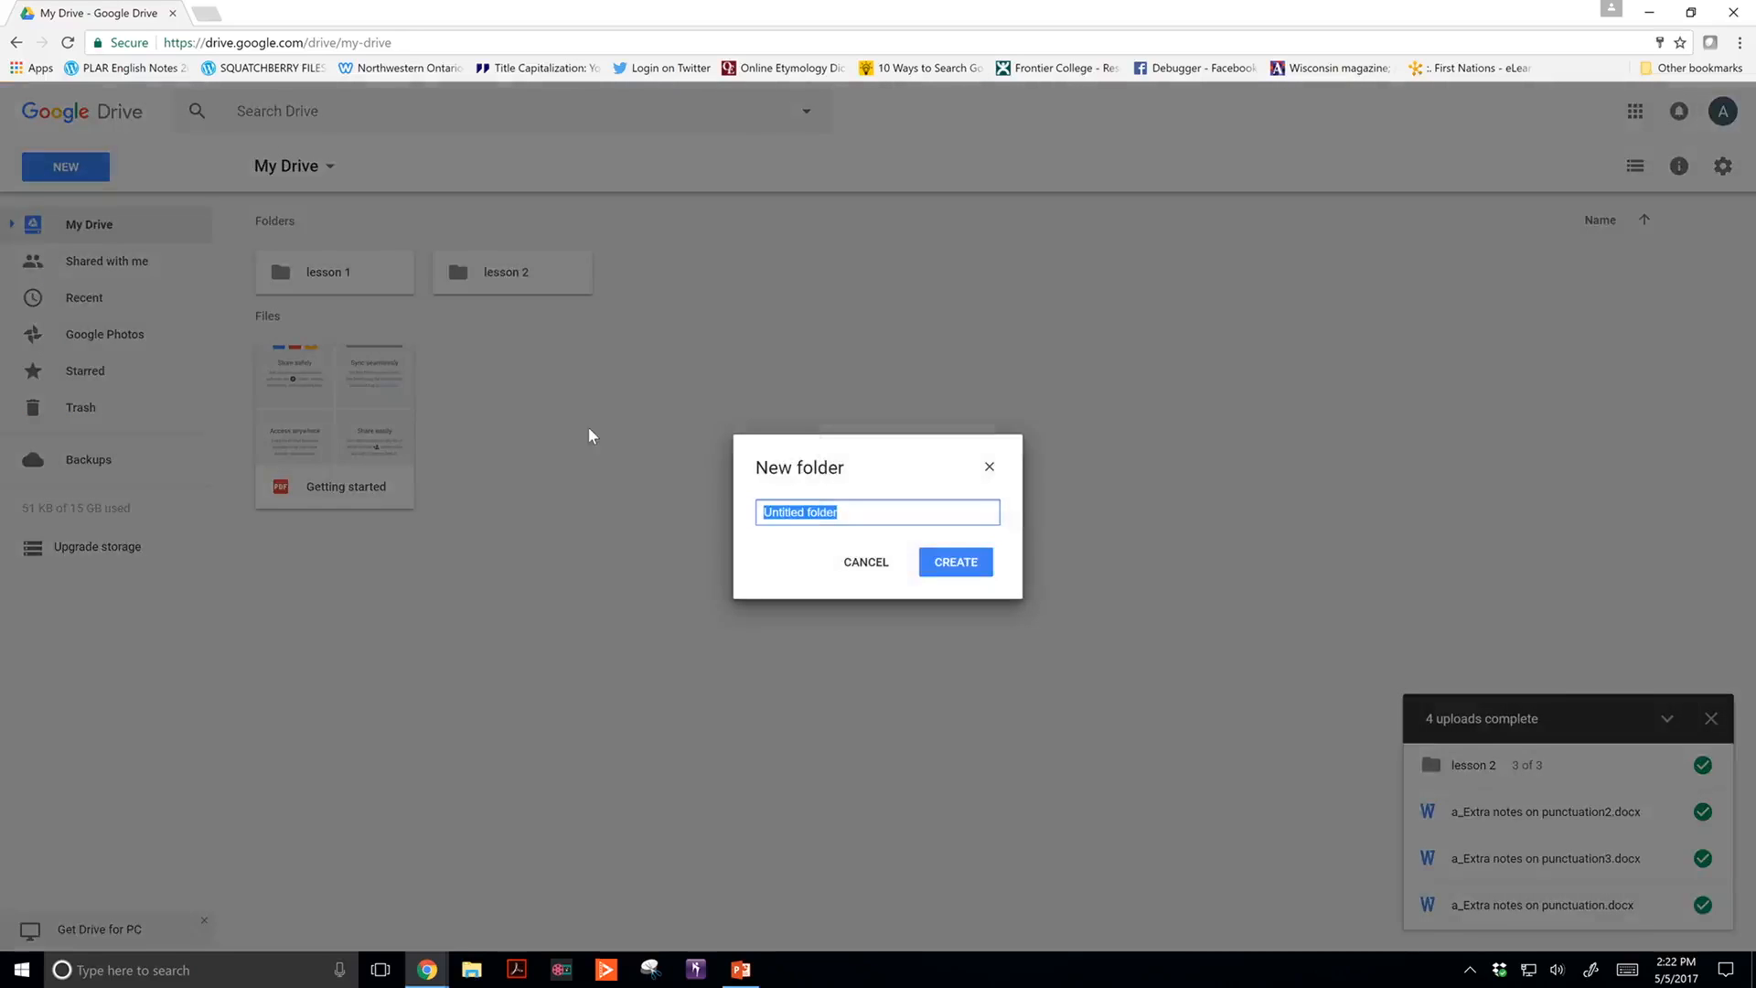
type("L")
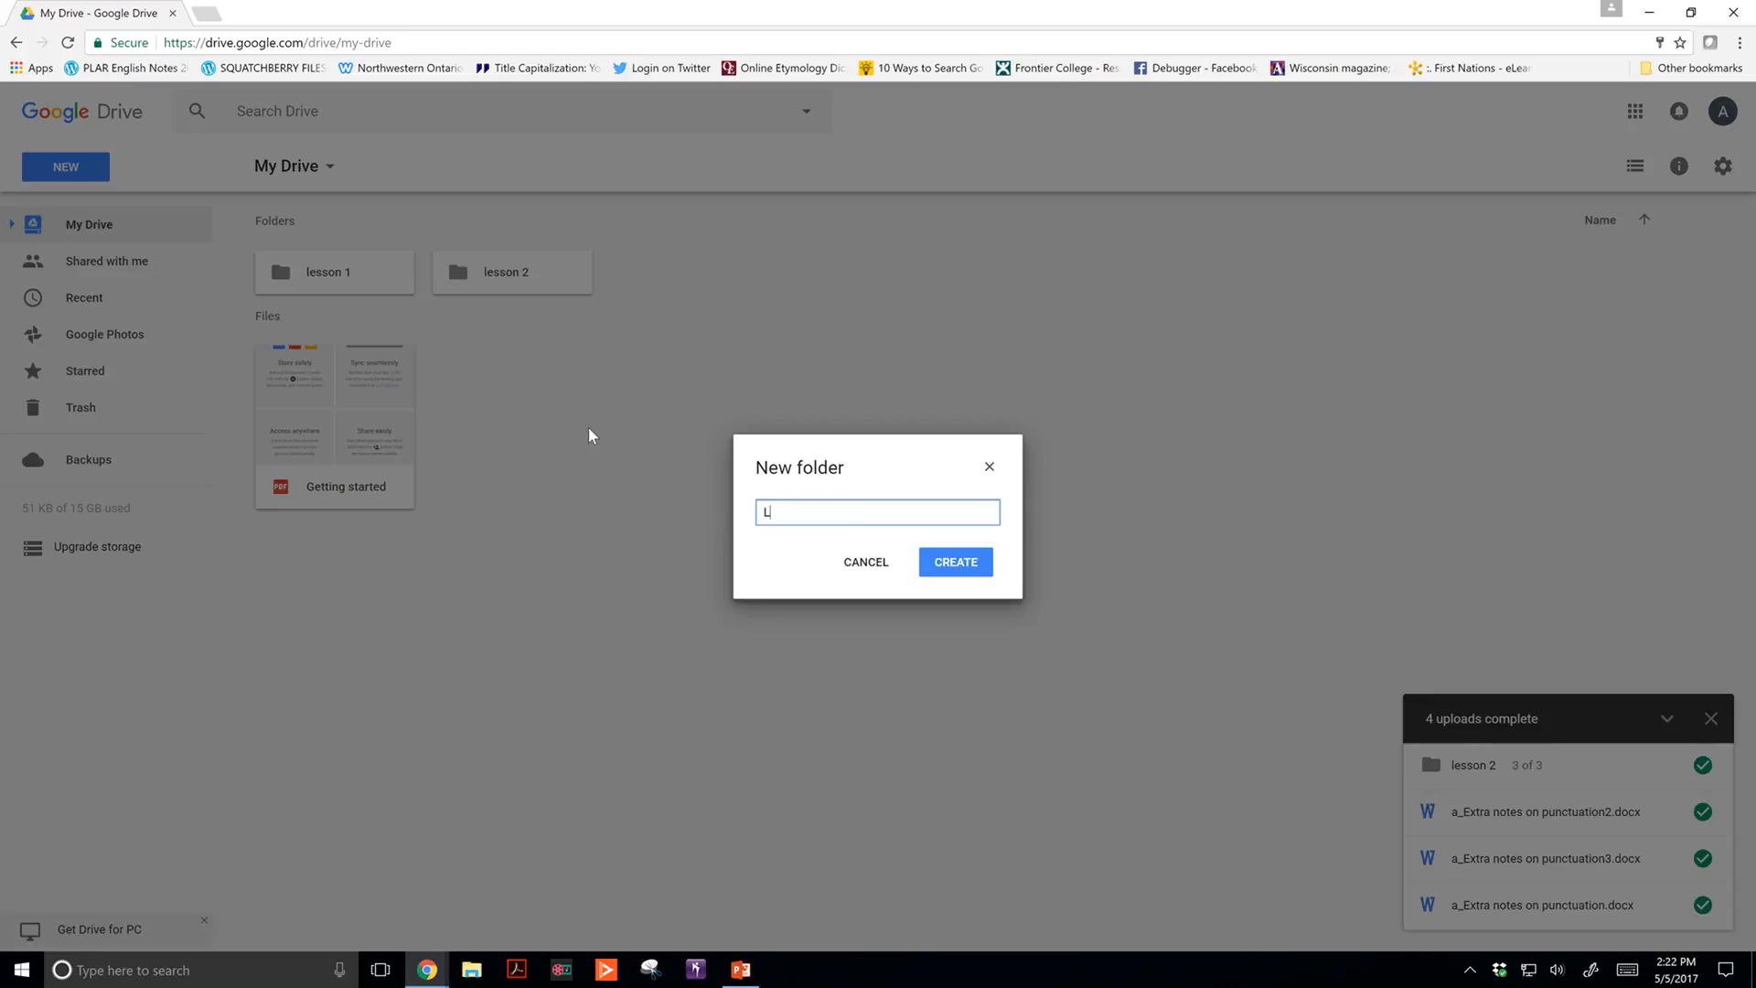
type("ESSONS")
left_click(967, 565)
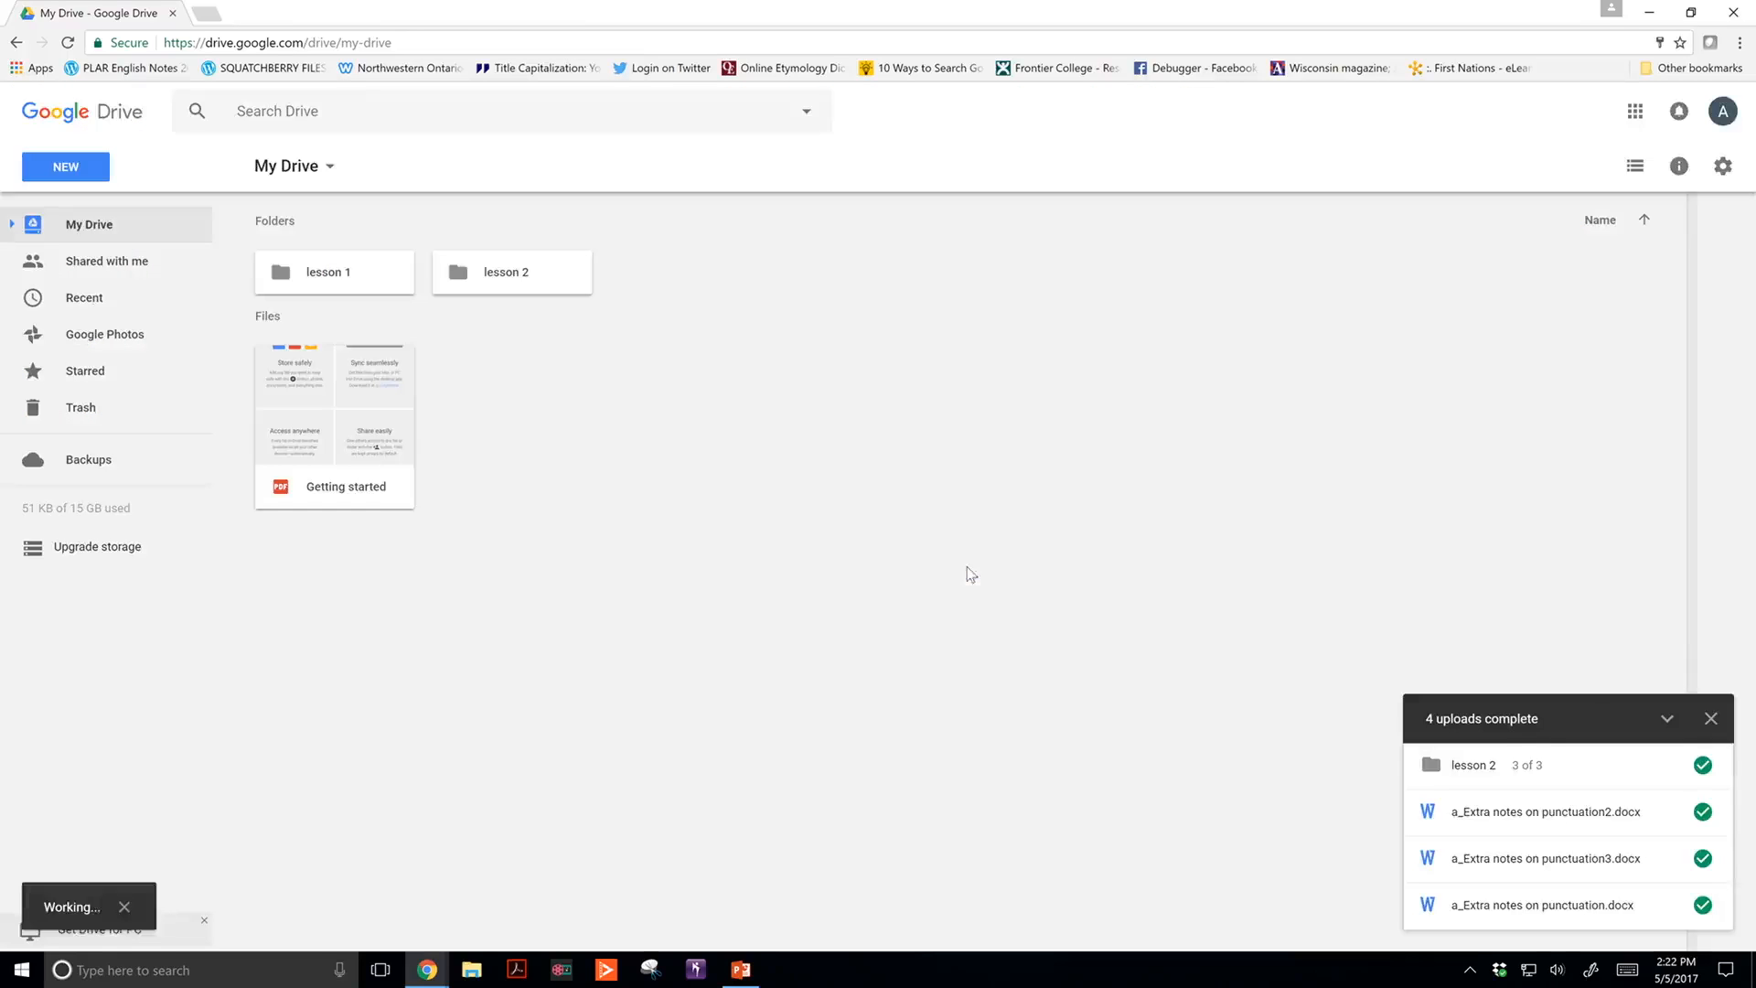
left_click(798, 473)
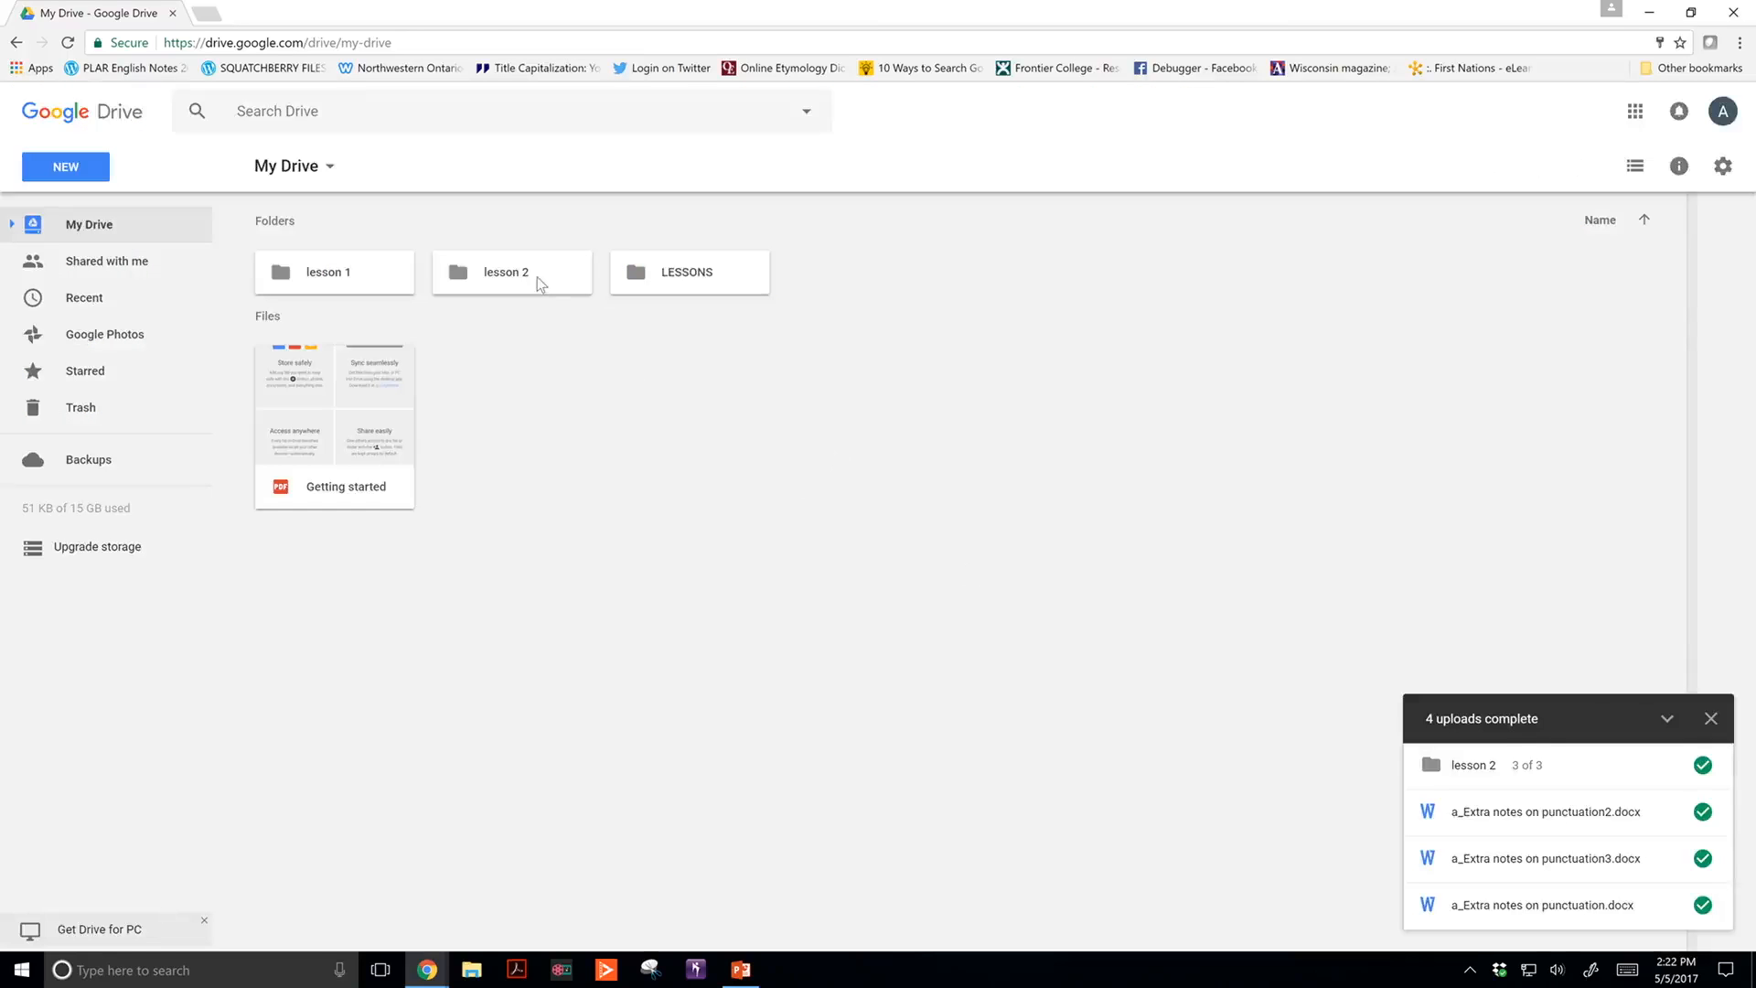
Step: Move the "lesson 2" and "lesson 1" folders from My Drive into the "LESSONS" folder
left_click_drag(529, 283, 662, 267)
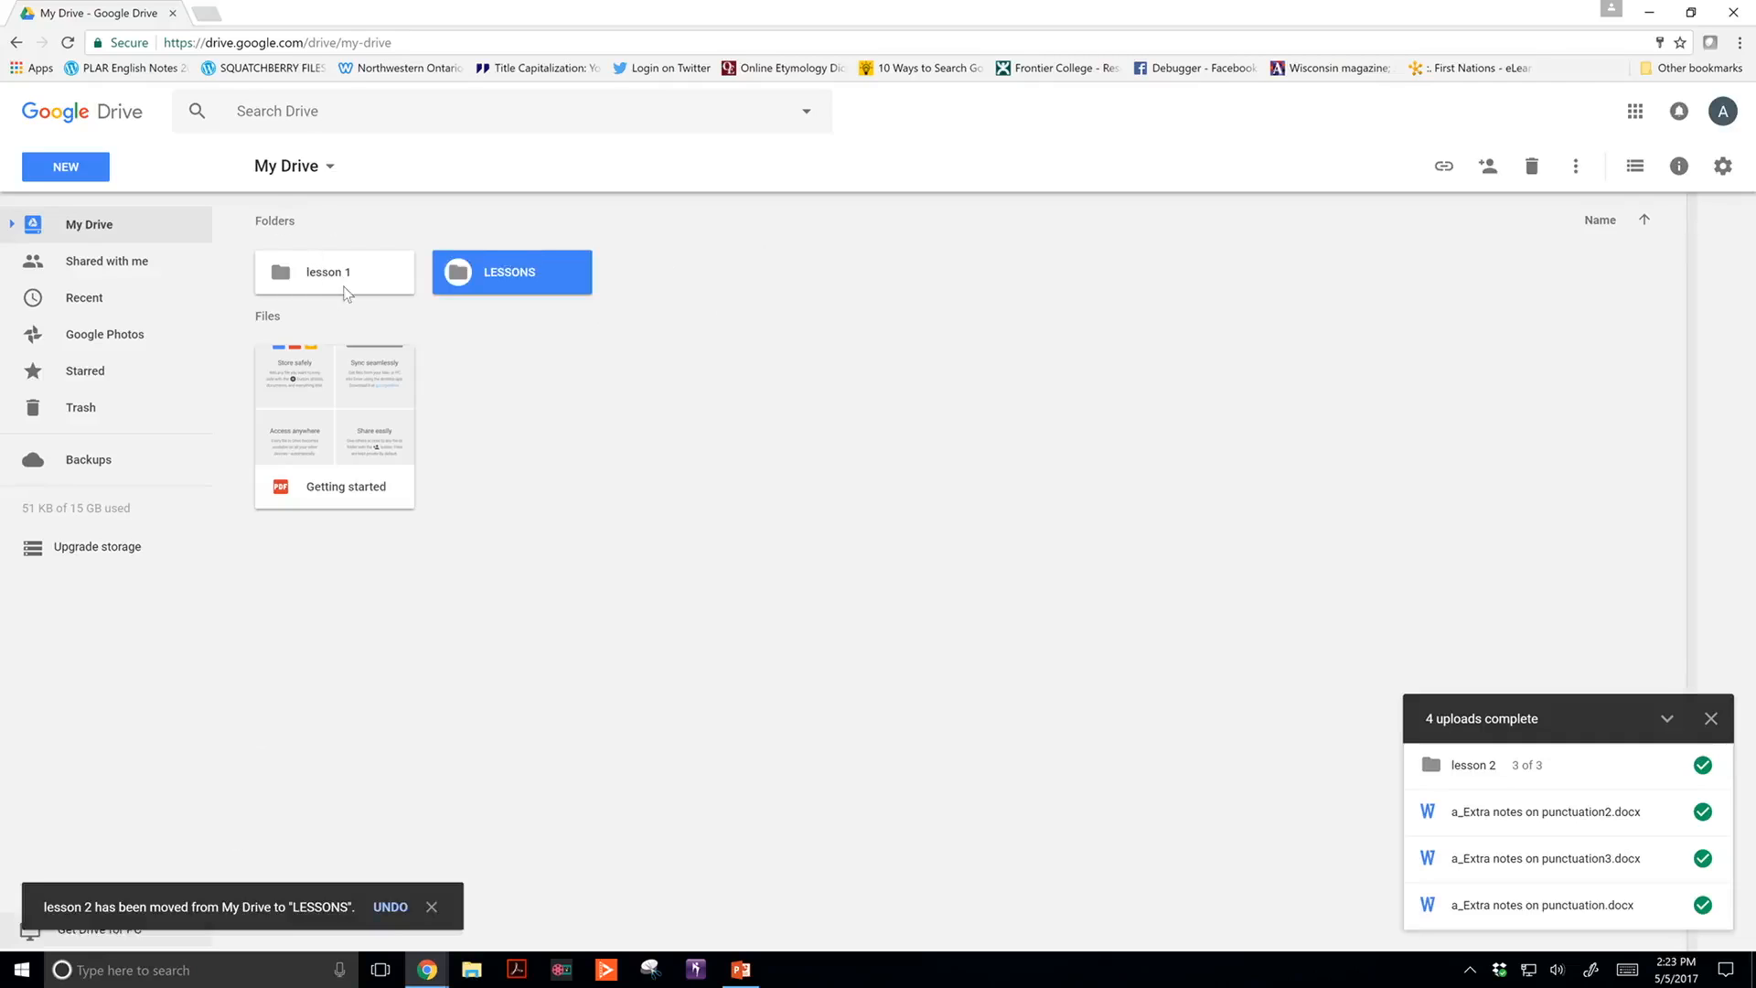
left_click_drag(343, 276, 466, 267)
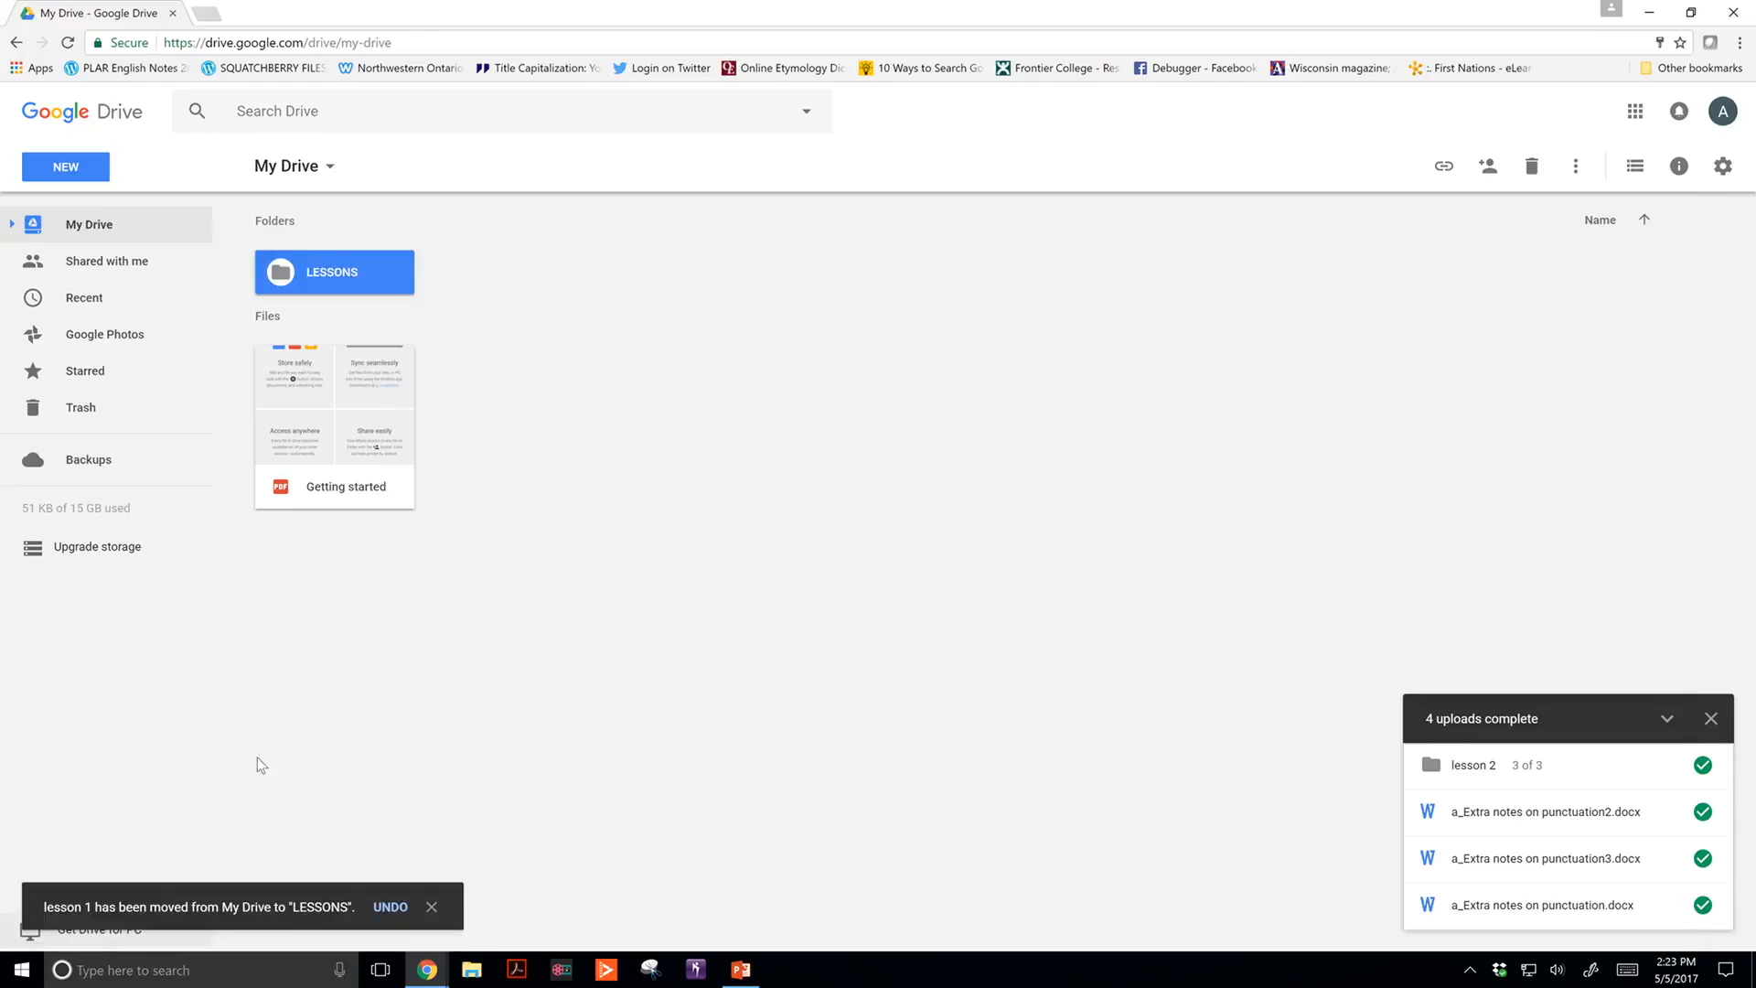
left_click(404, 666)
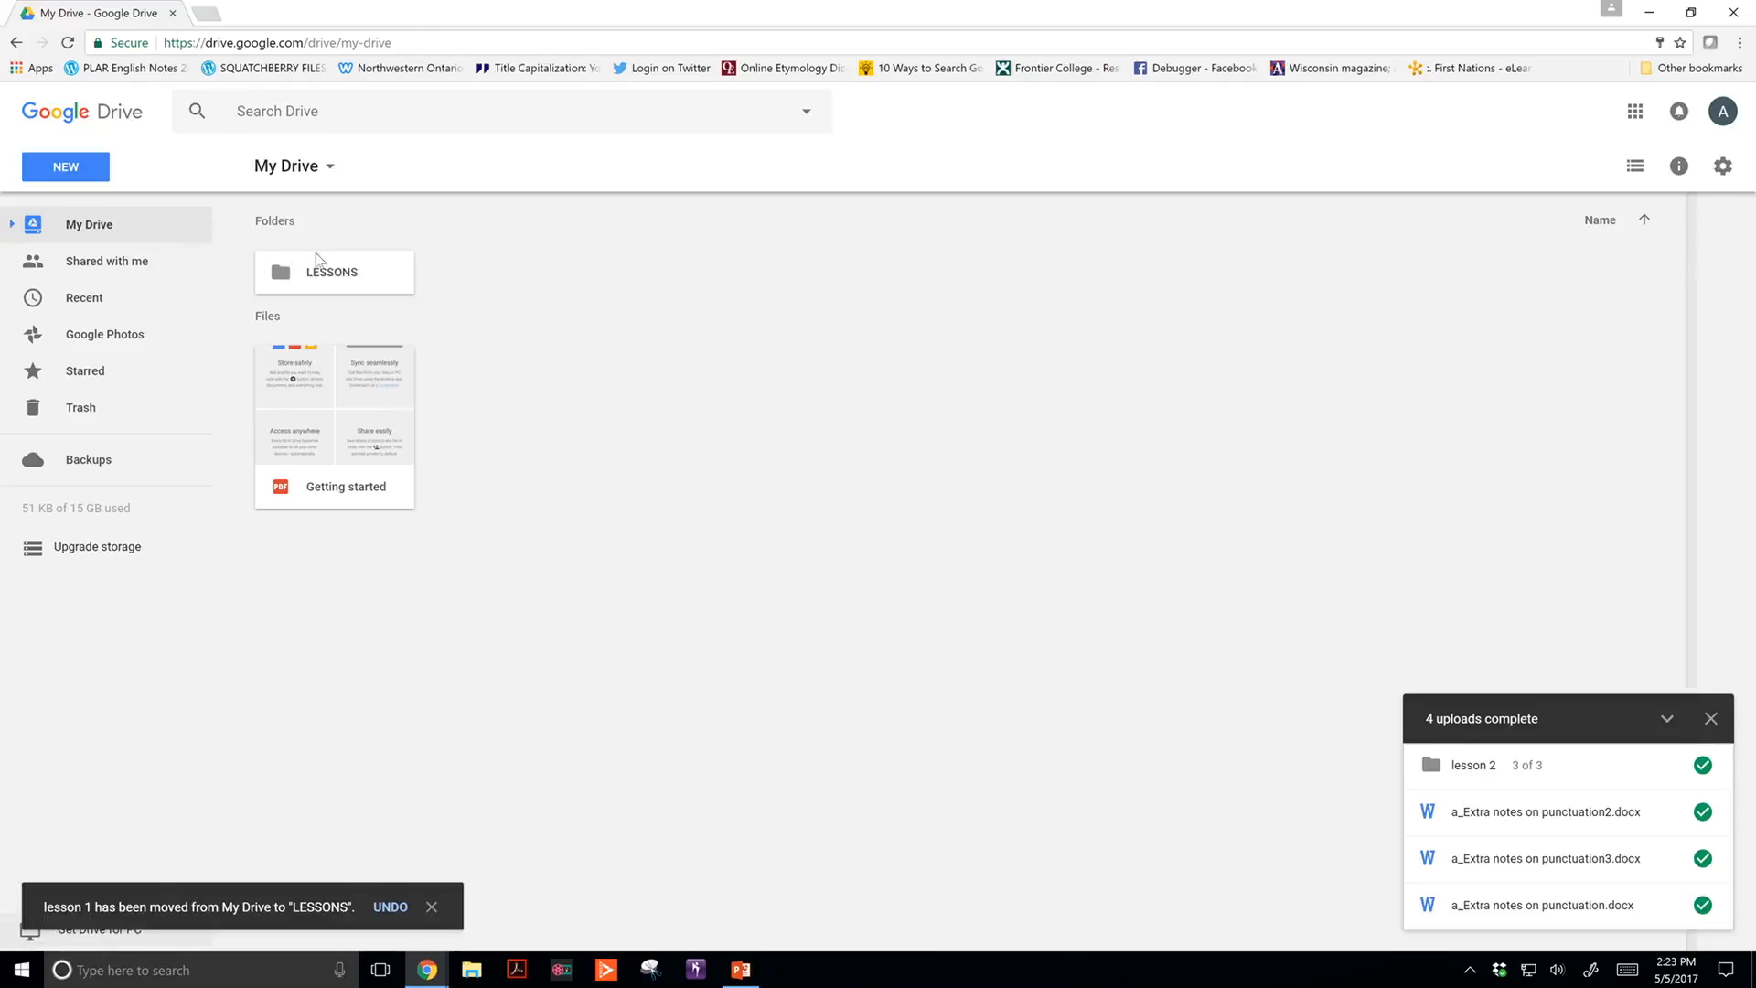
Step: Check the contents of the "lesson 1" and "lesson 2" folders inside "LESSONS" and return to the "LESSONS" folder
double_click(331, 276)
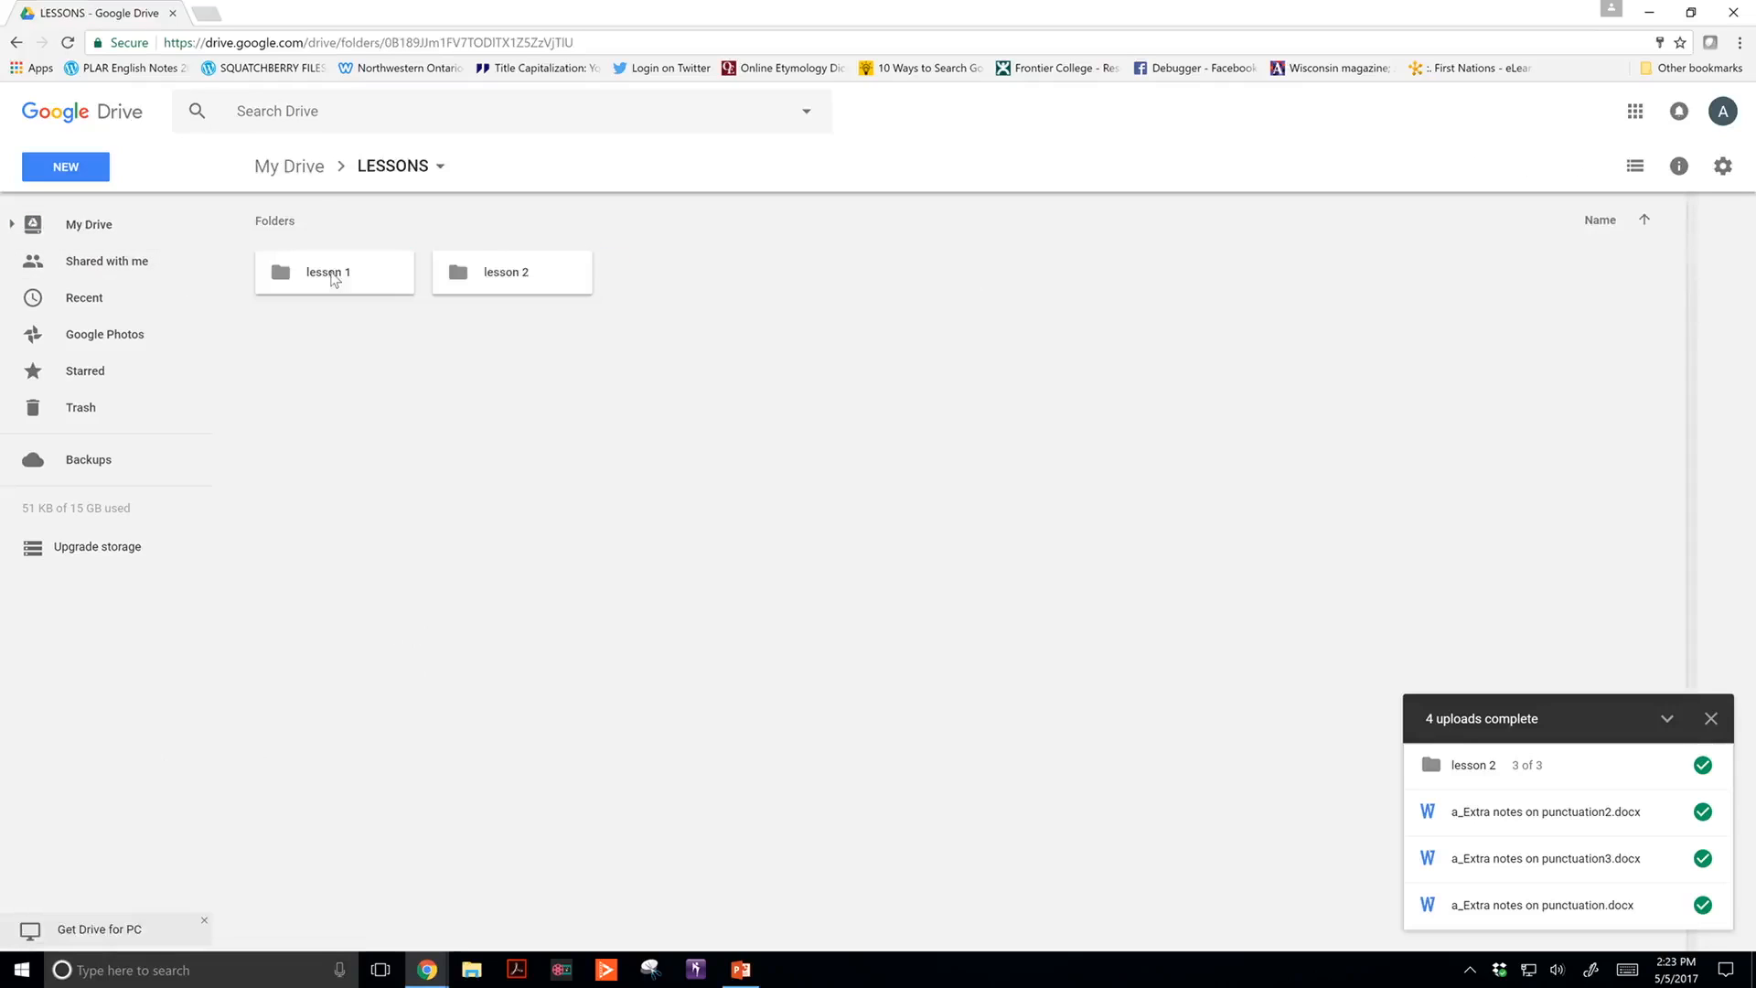
double_click(371, 271)
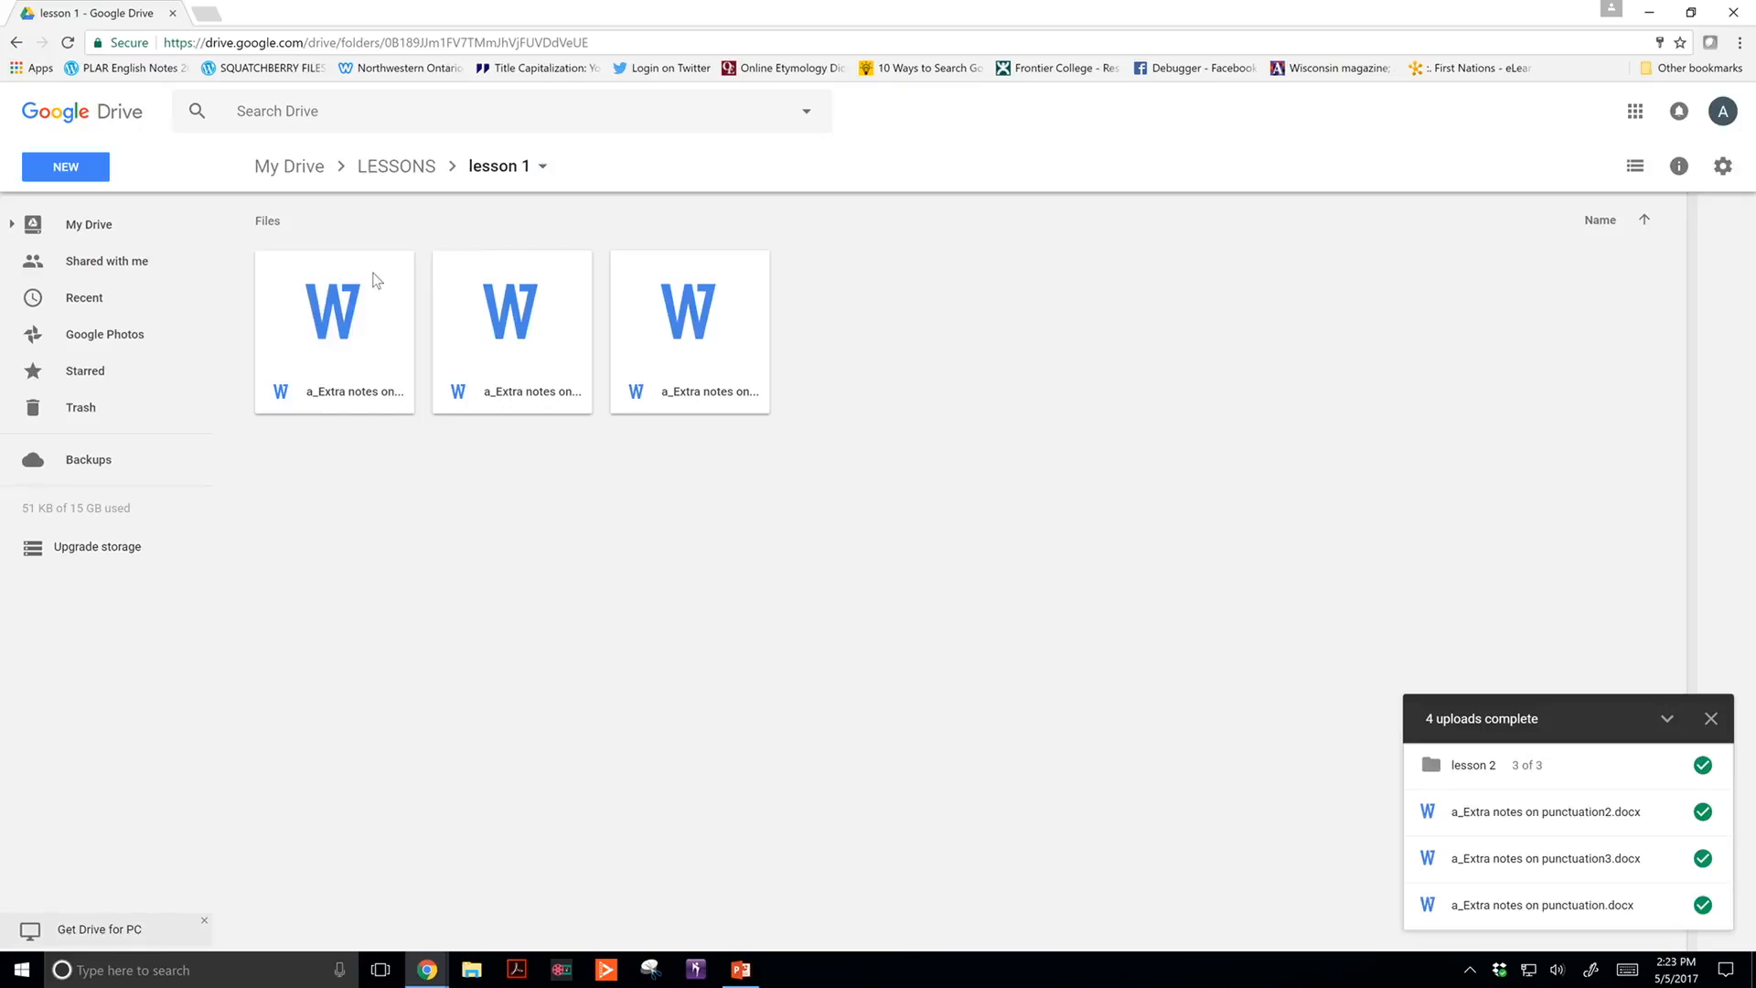
left_click(402, 168)
double_click(518, 281)
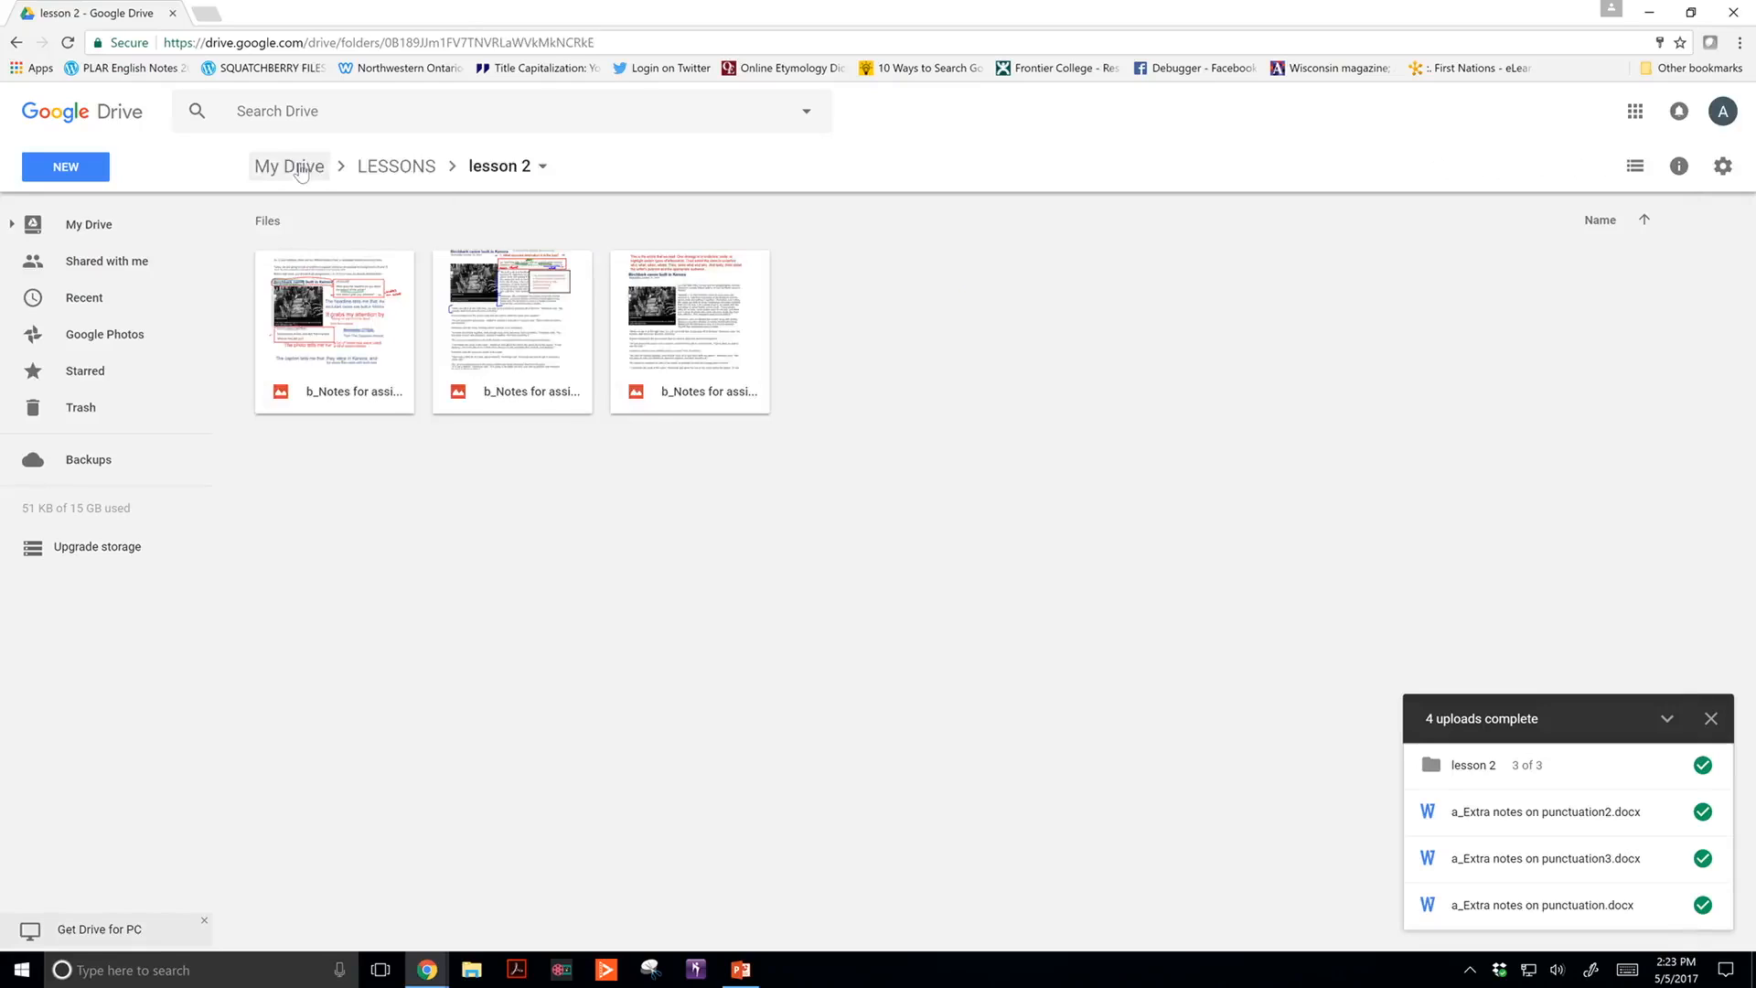
left_click(389, 175)
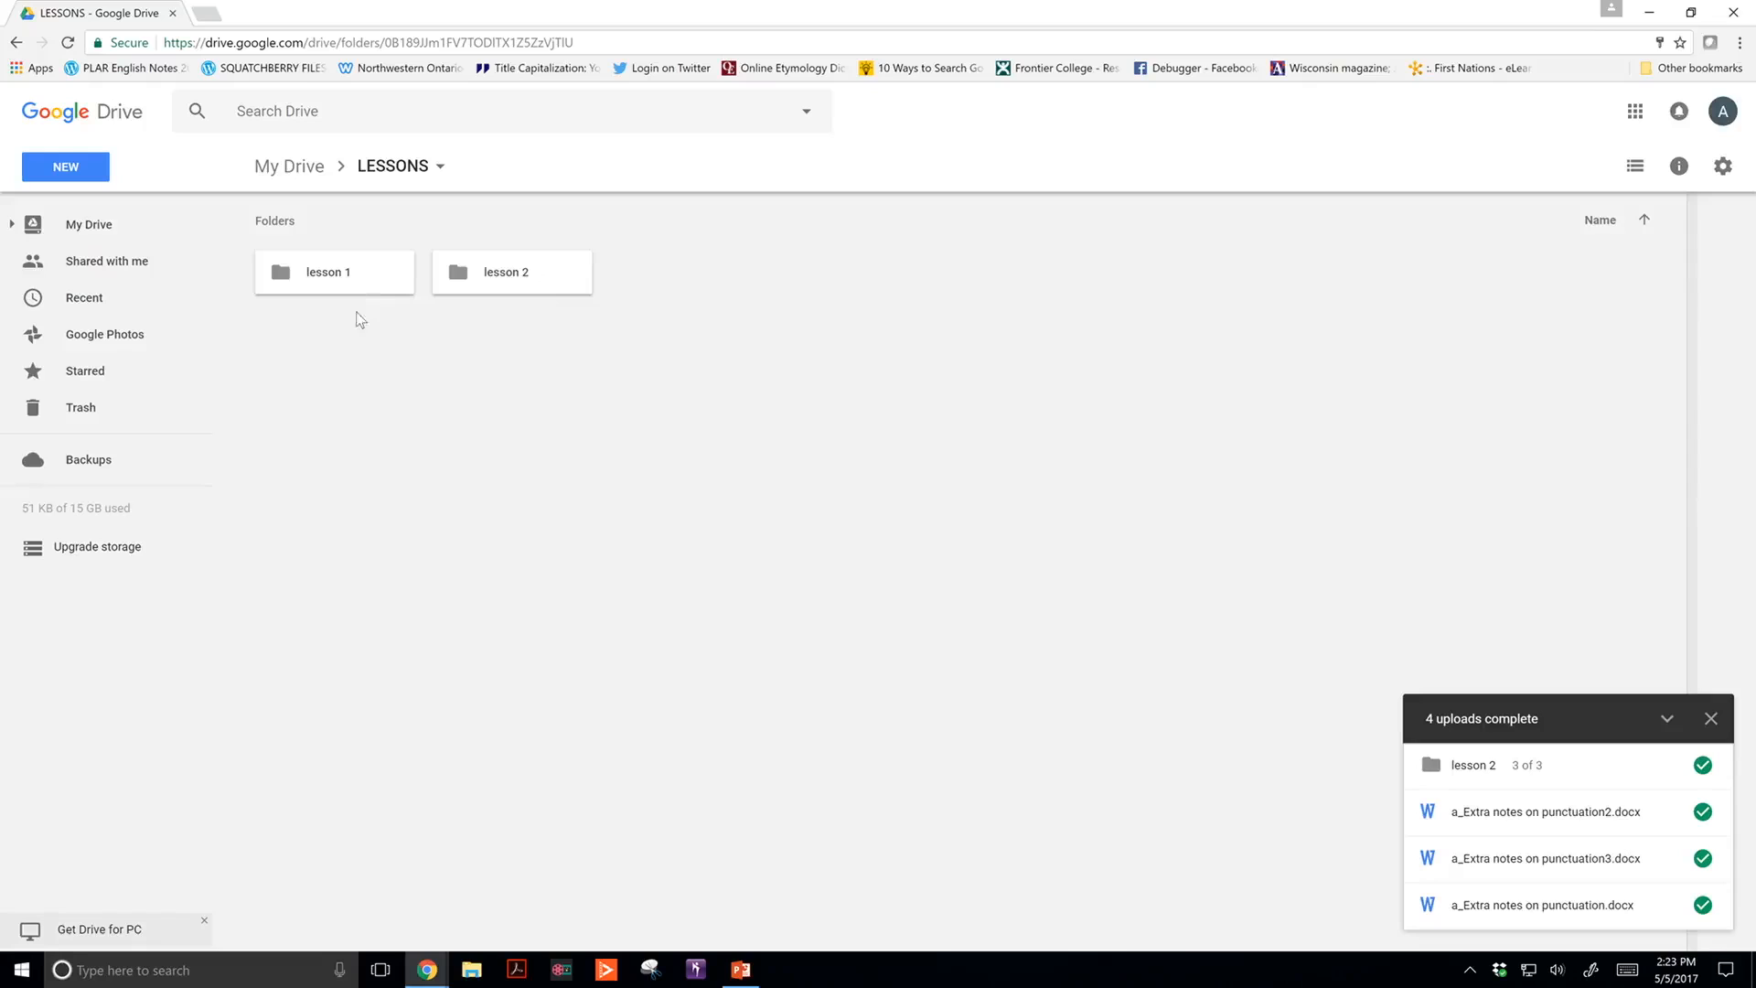
Step: Move the image "b_Notes for assignments 14_15_24_Page_03.jpg" from "lesson 2" to My Drive and go back to My Drive
double_click(474, 273)
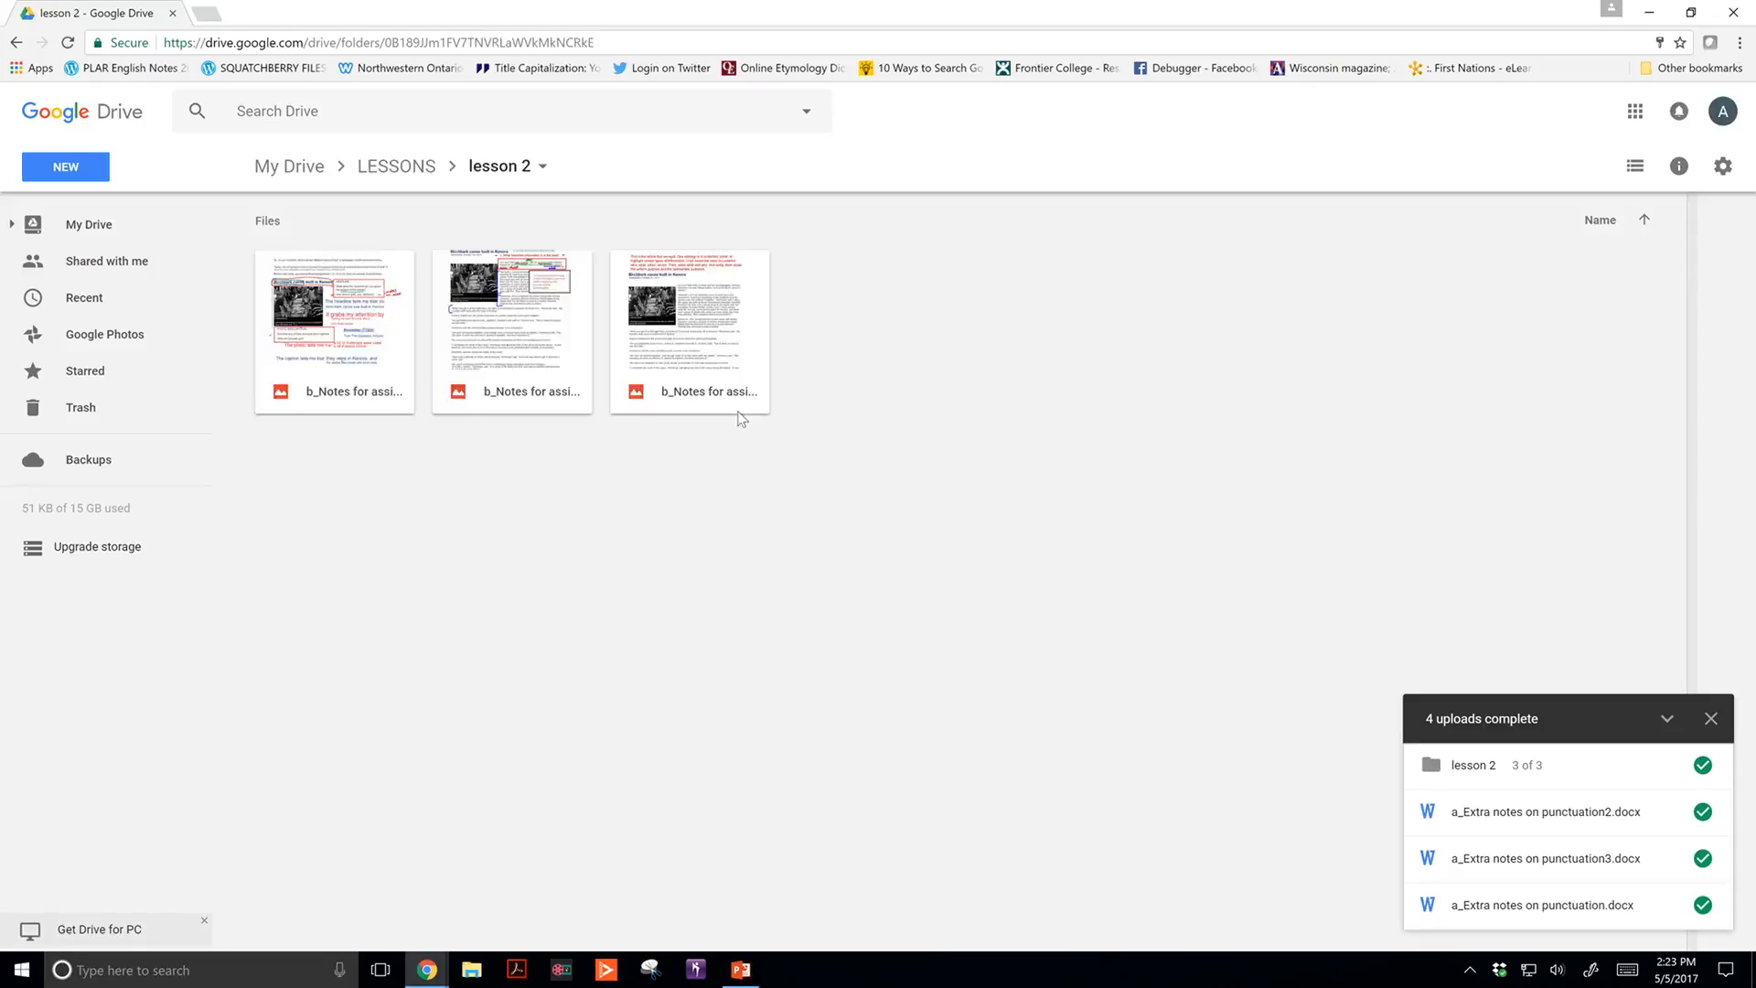
right_click(742, 345)
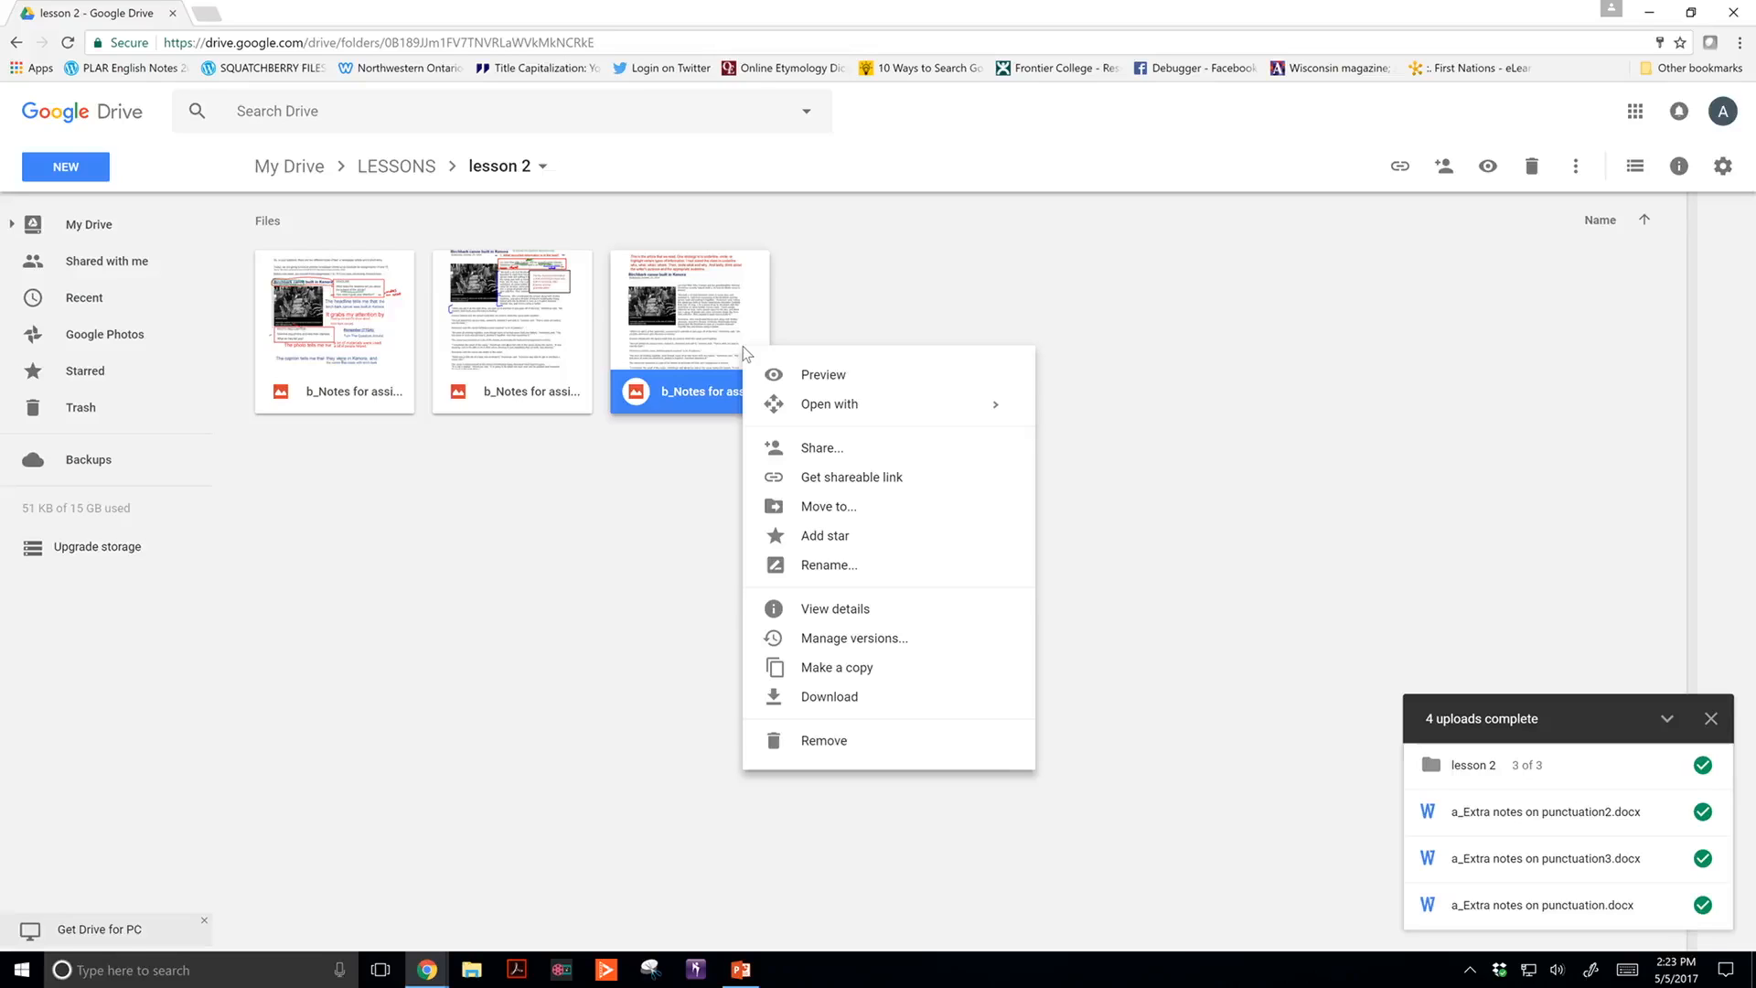
left_click(850, 511)
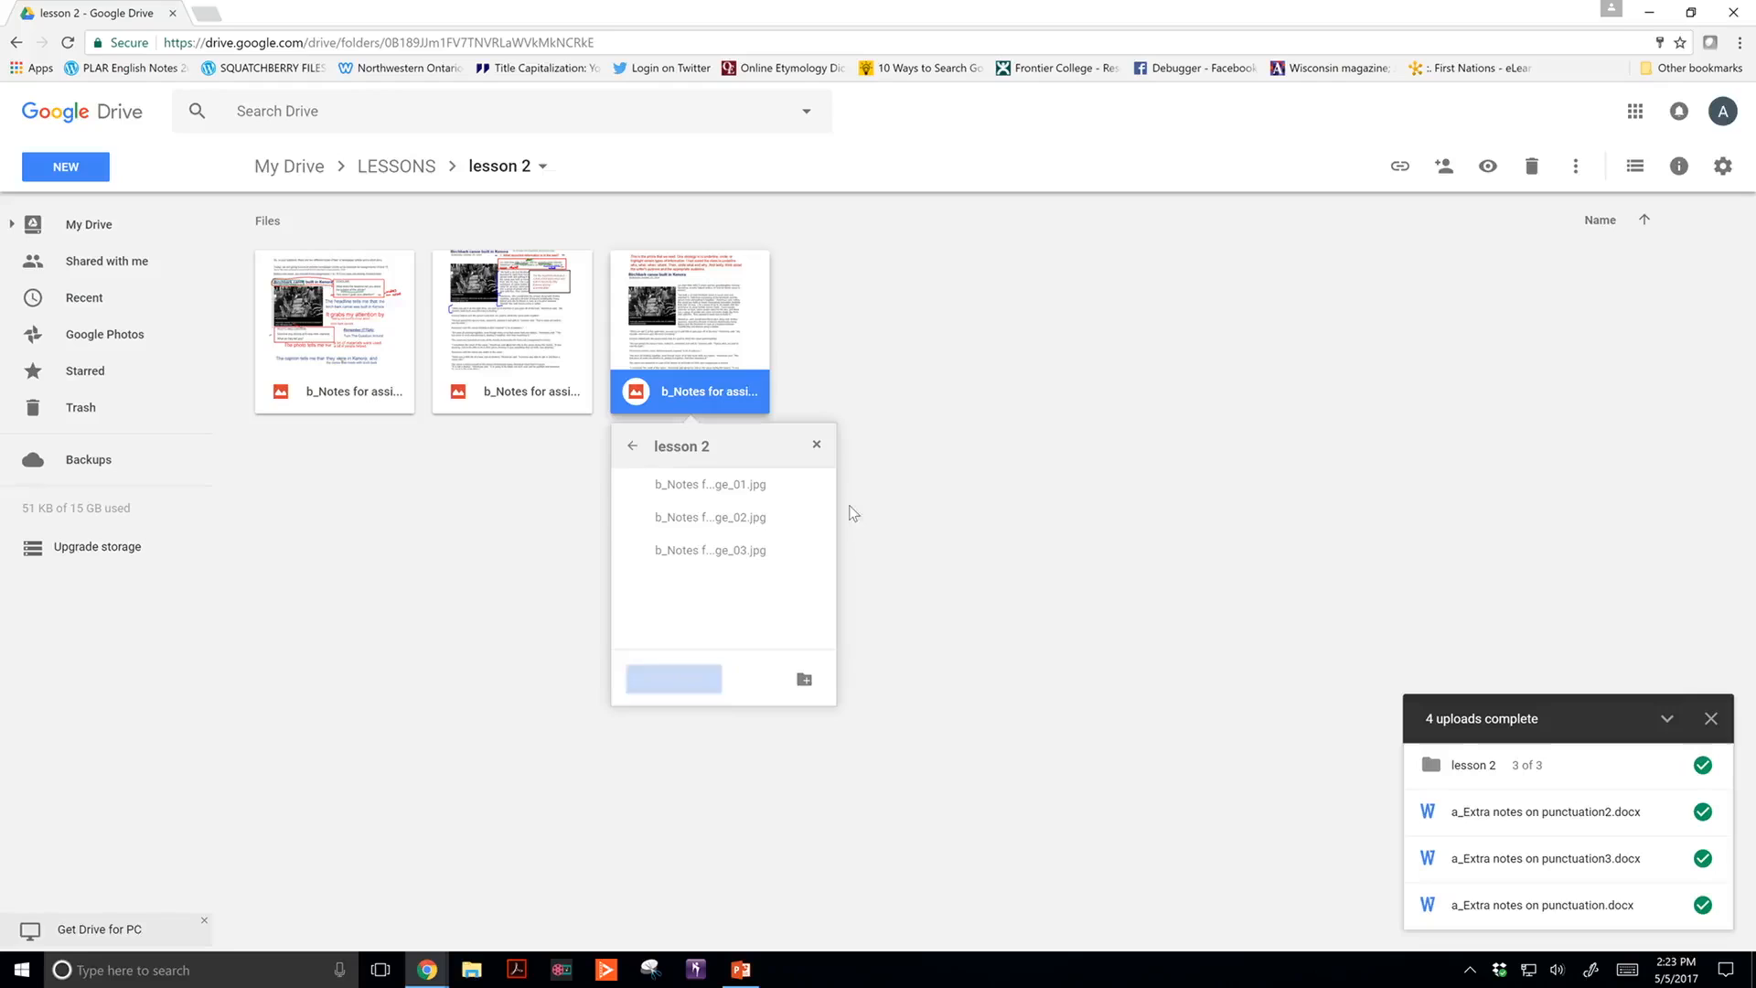
left_click(633, 447)
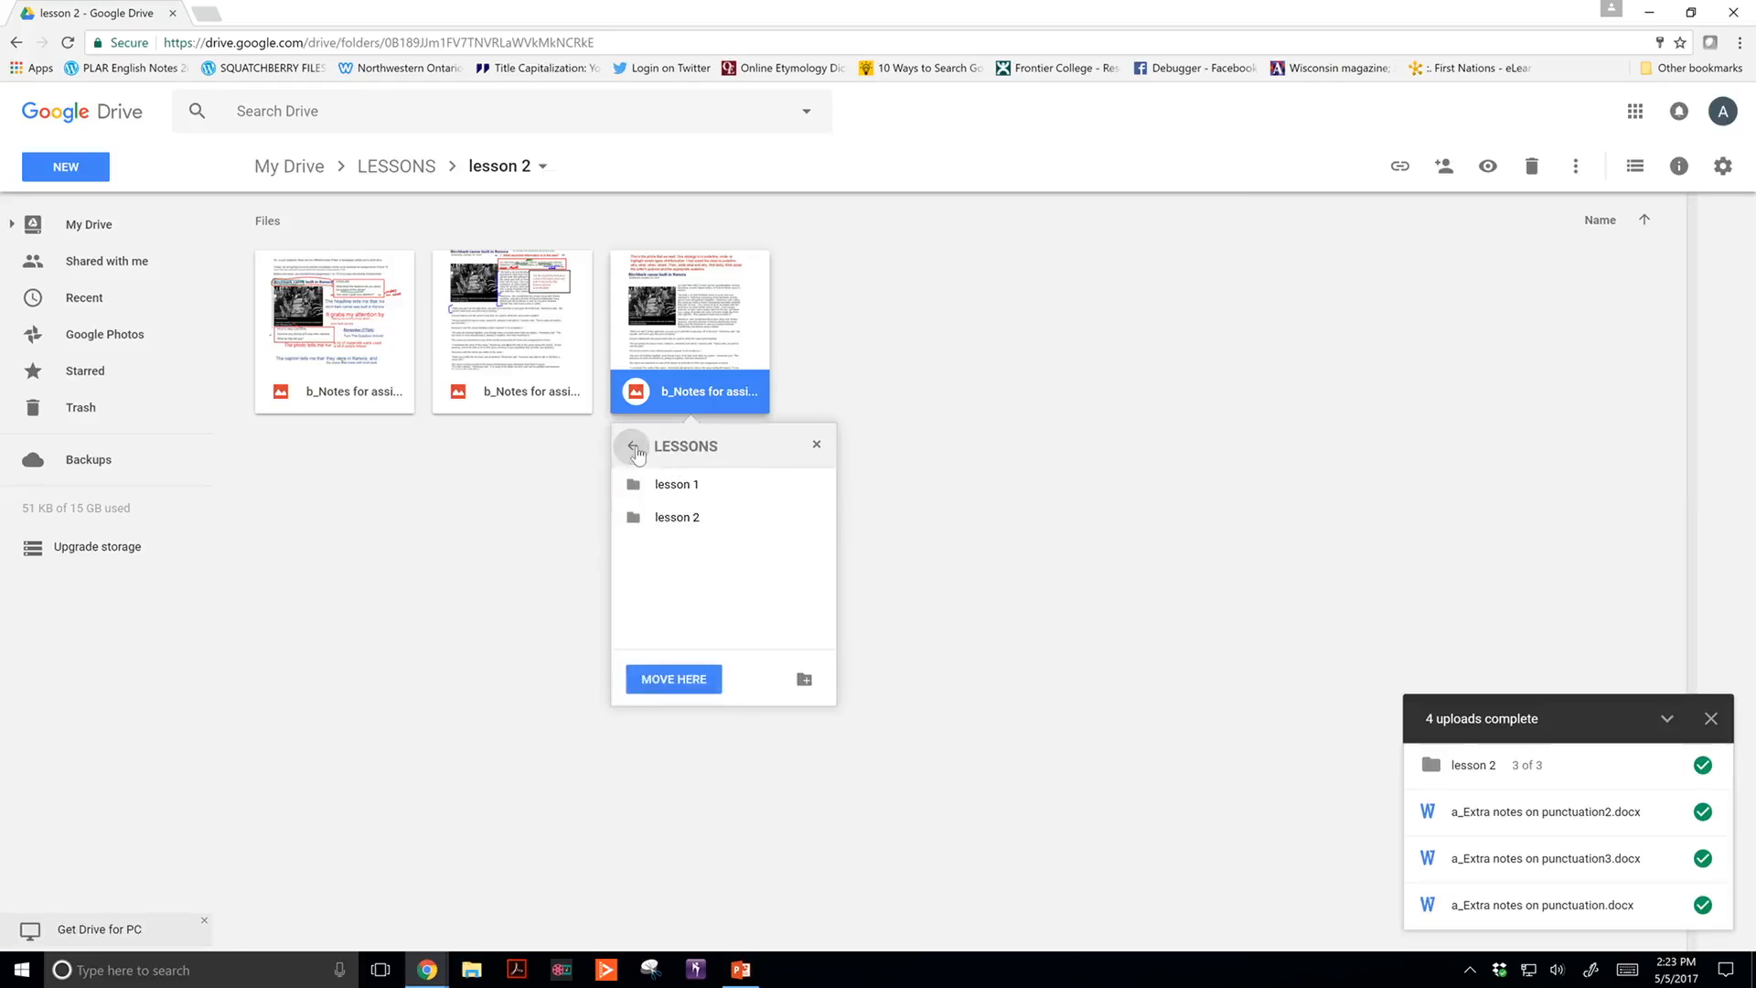
left_click(635, 448)
left_click(698, 681)
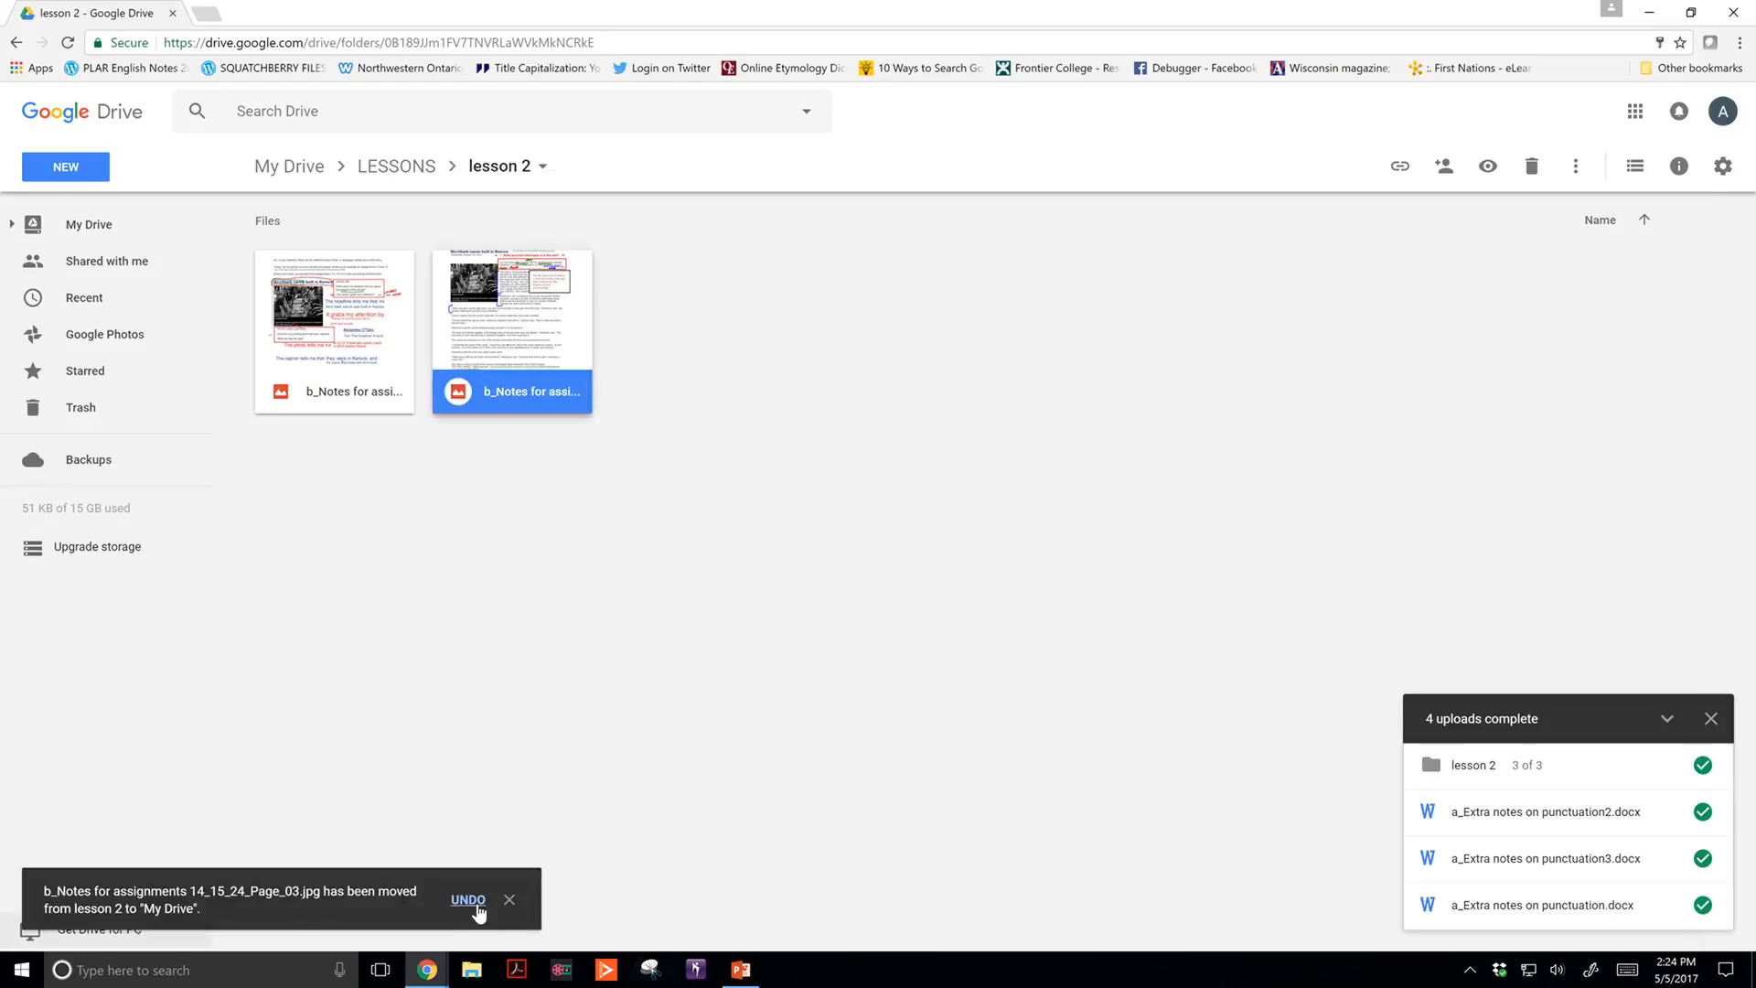
left_click(321, 177)
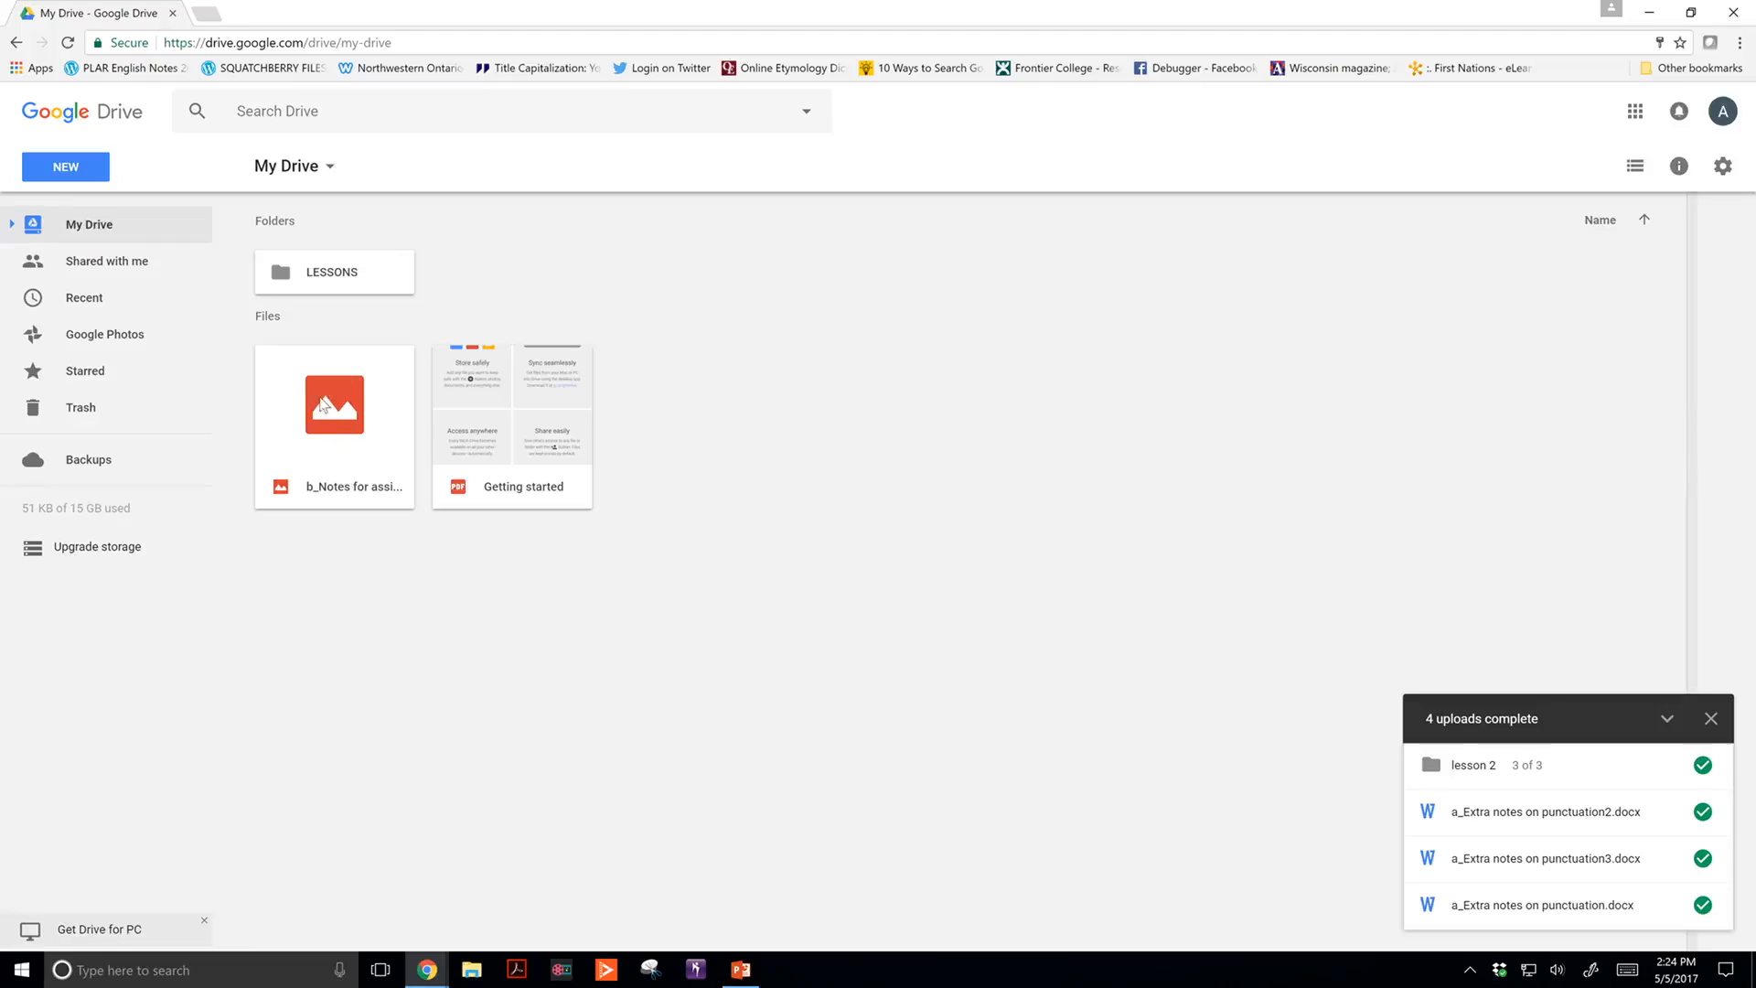
Step: Move the "lesson 1" folder out of "LESSONS" to My Drive and go back to My Drive
double_click(319, 277)
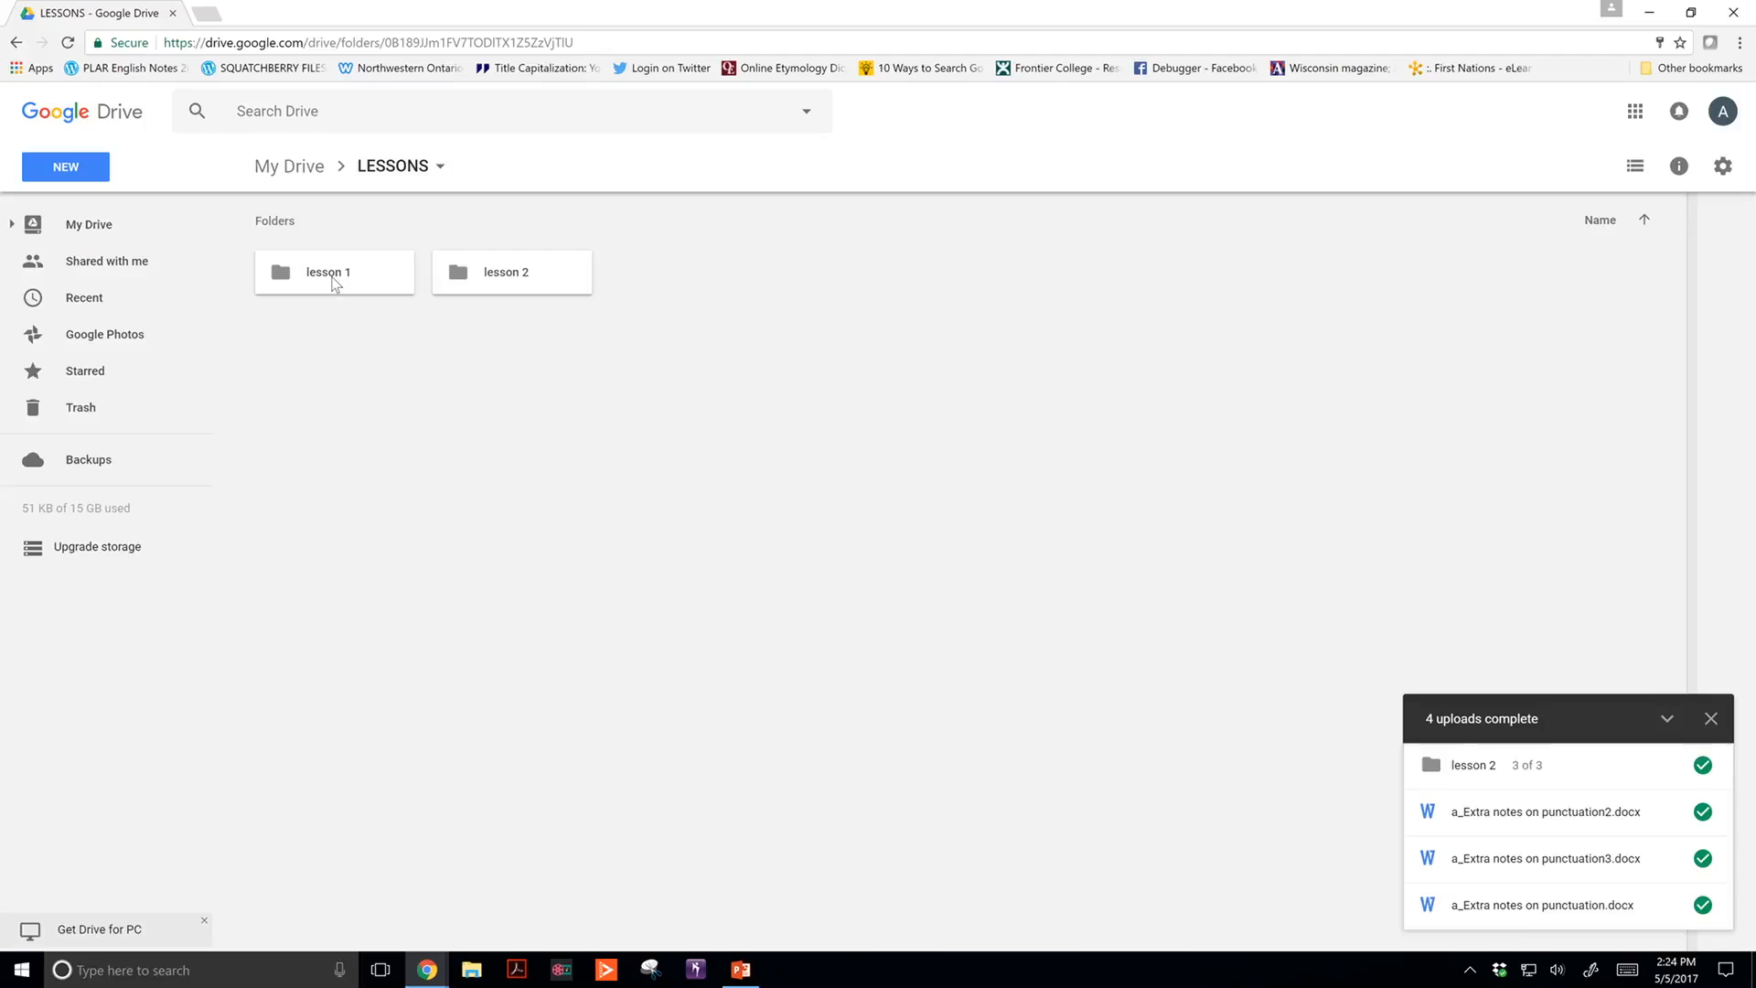
double_click(335, 279)
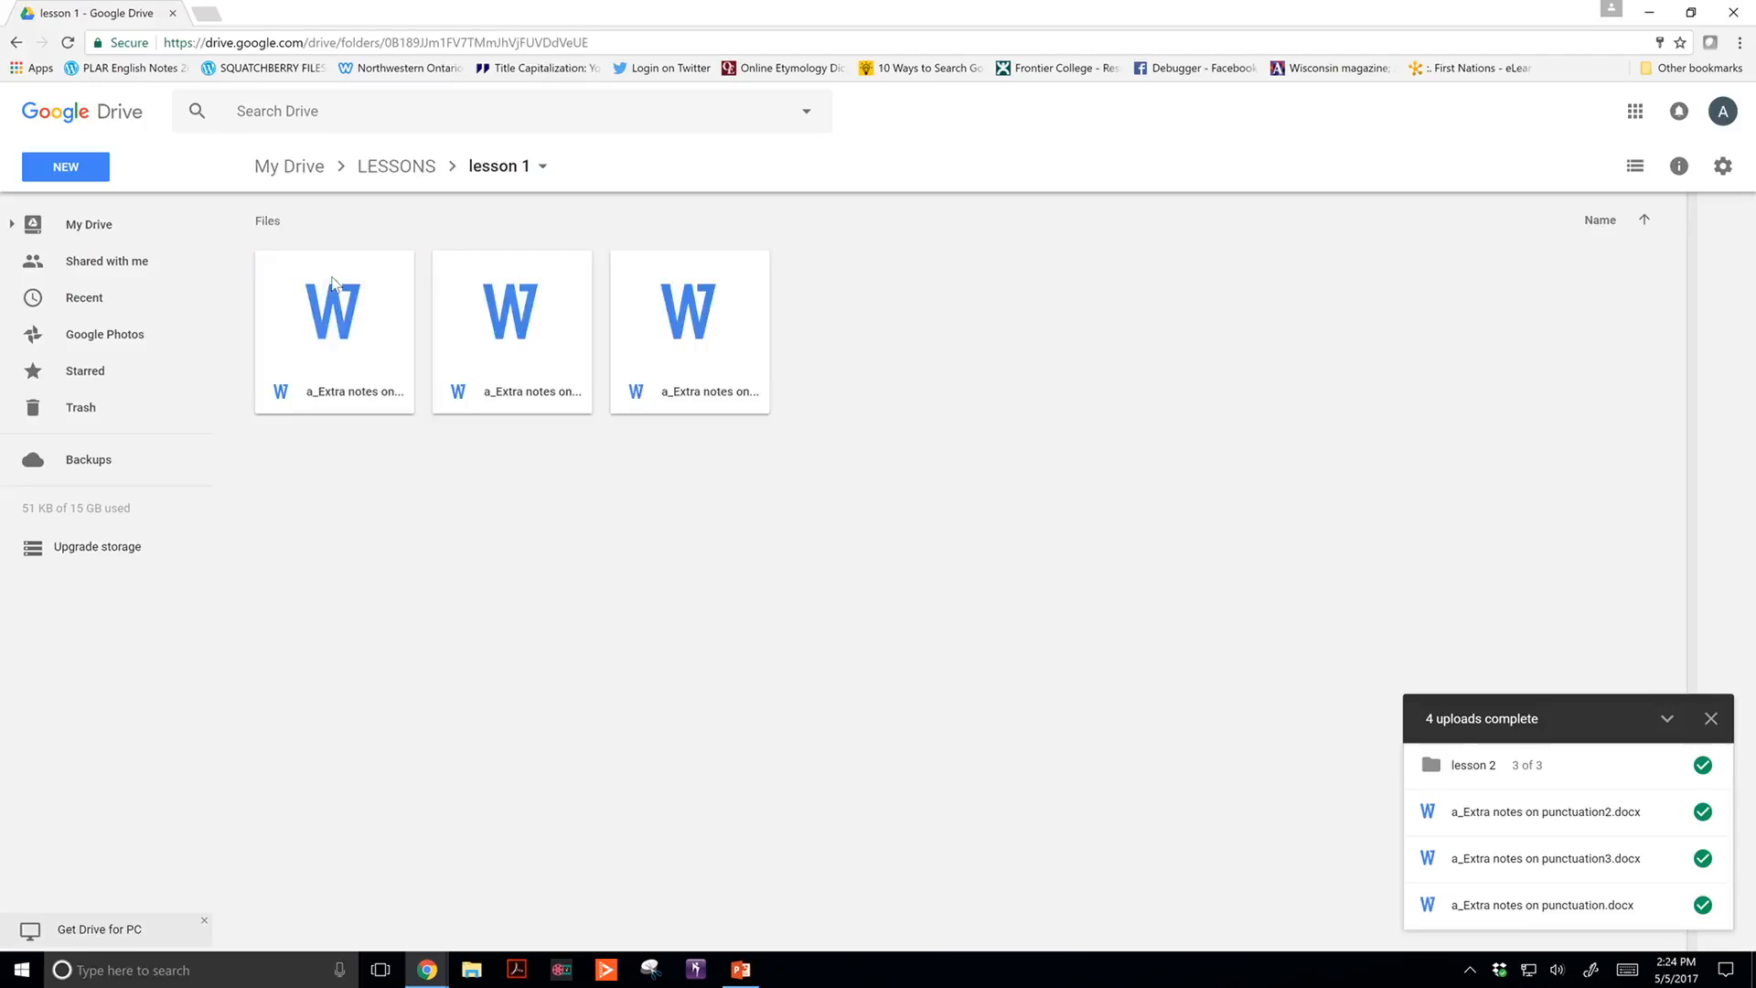
left_click(396, 166)
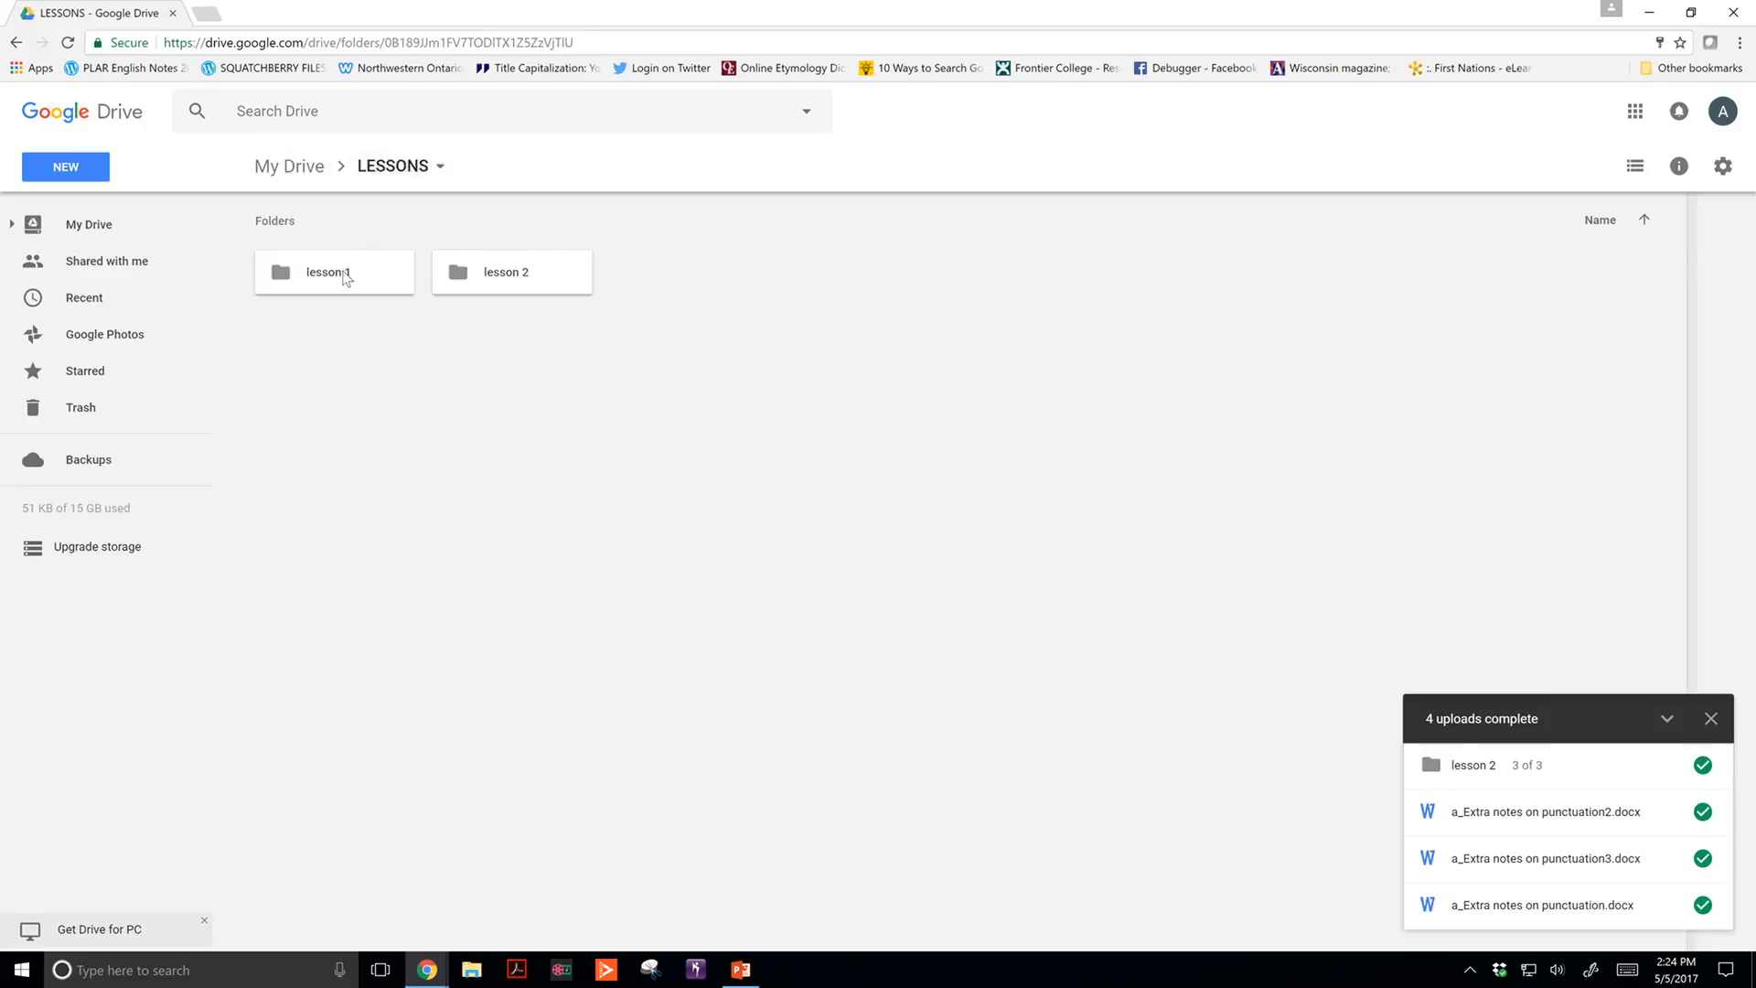
right_click(346, 278)
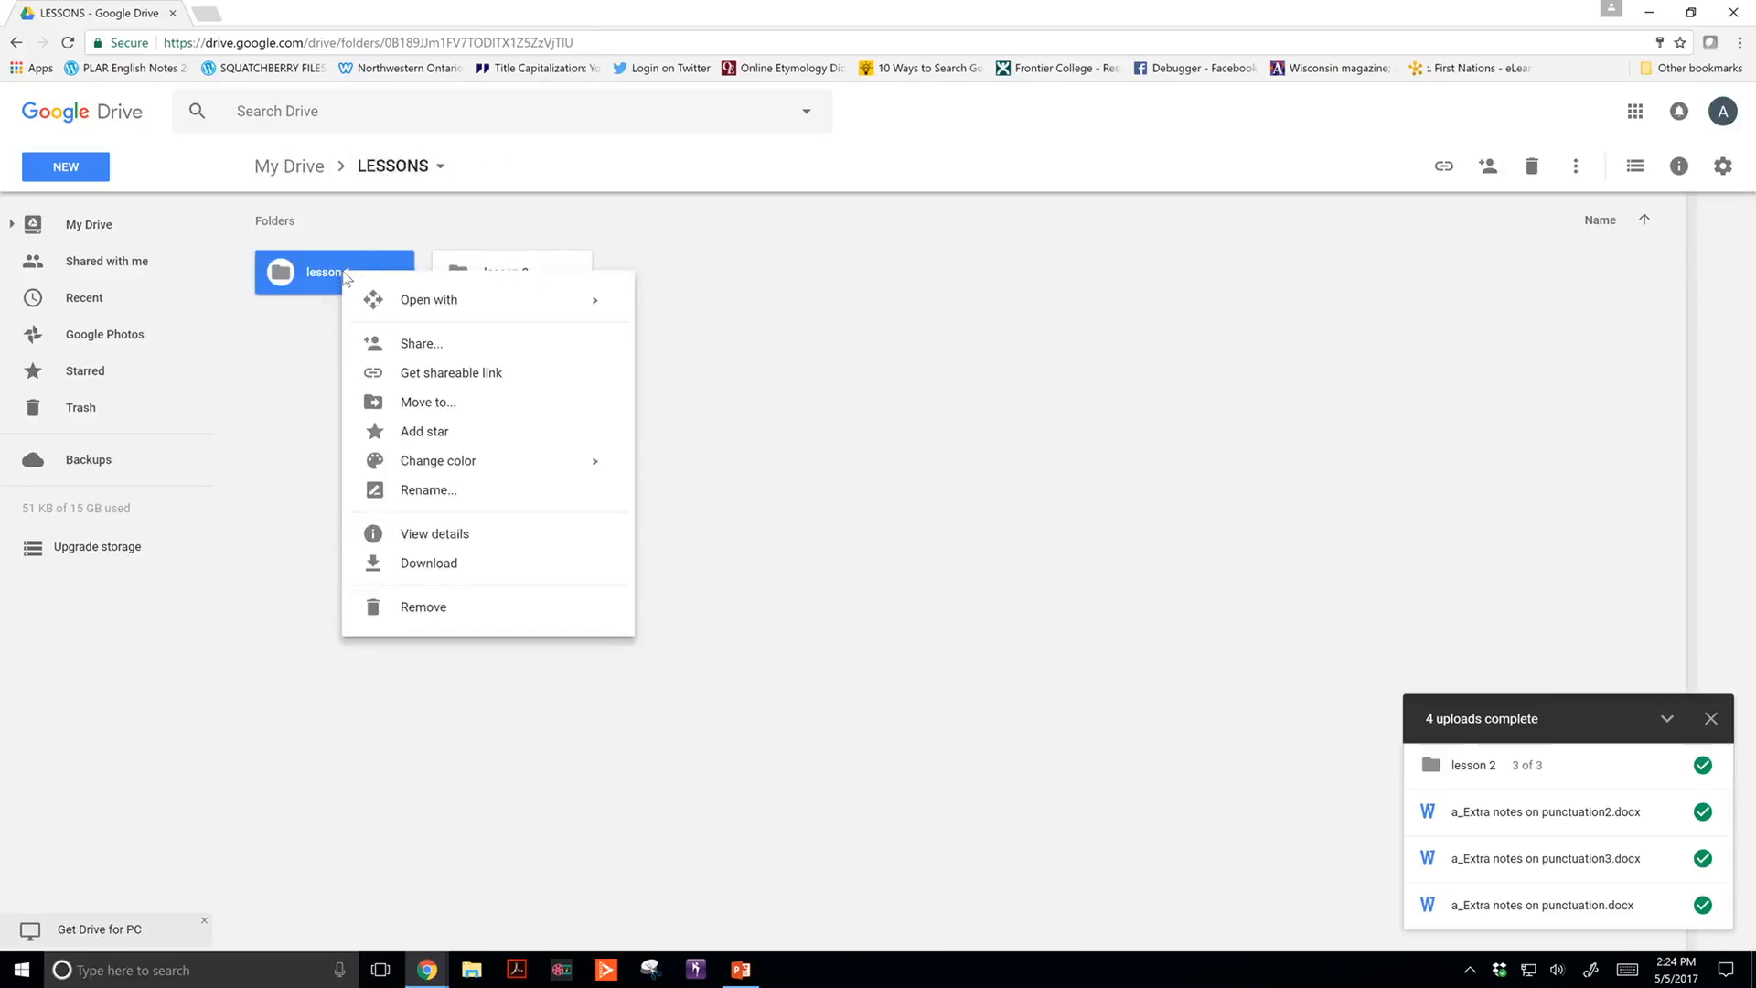
left_click(434, 402)
left_click(279, 329)
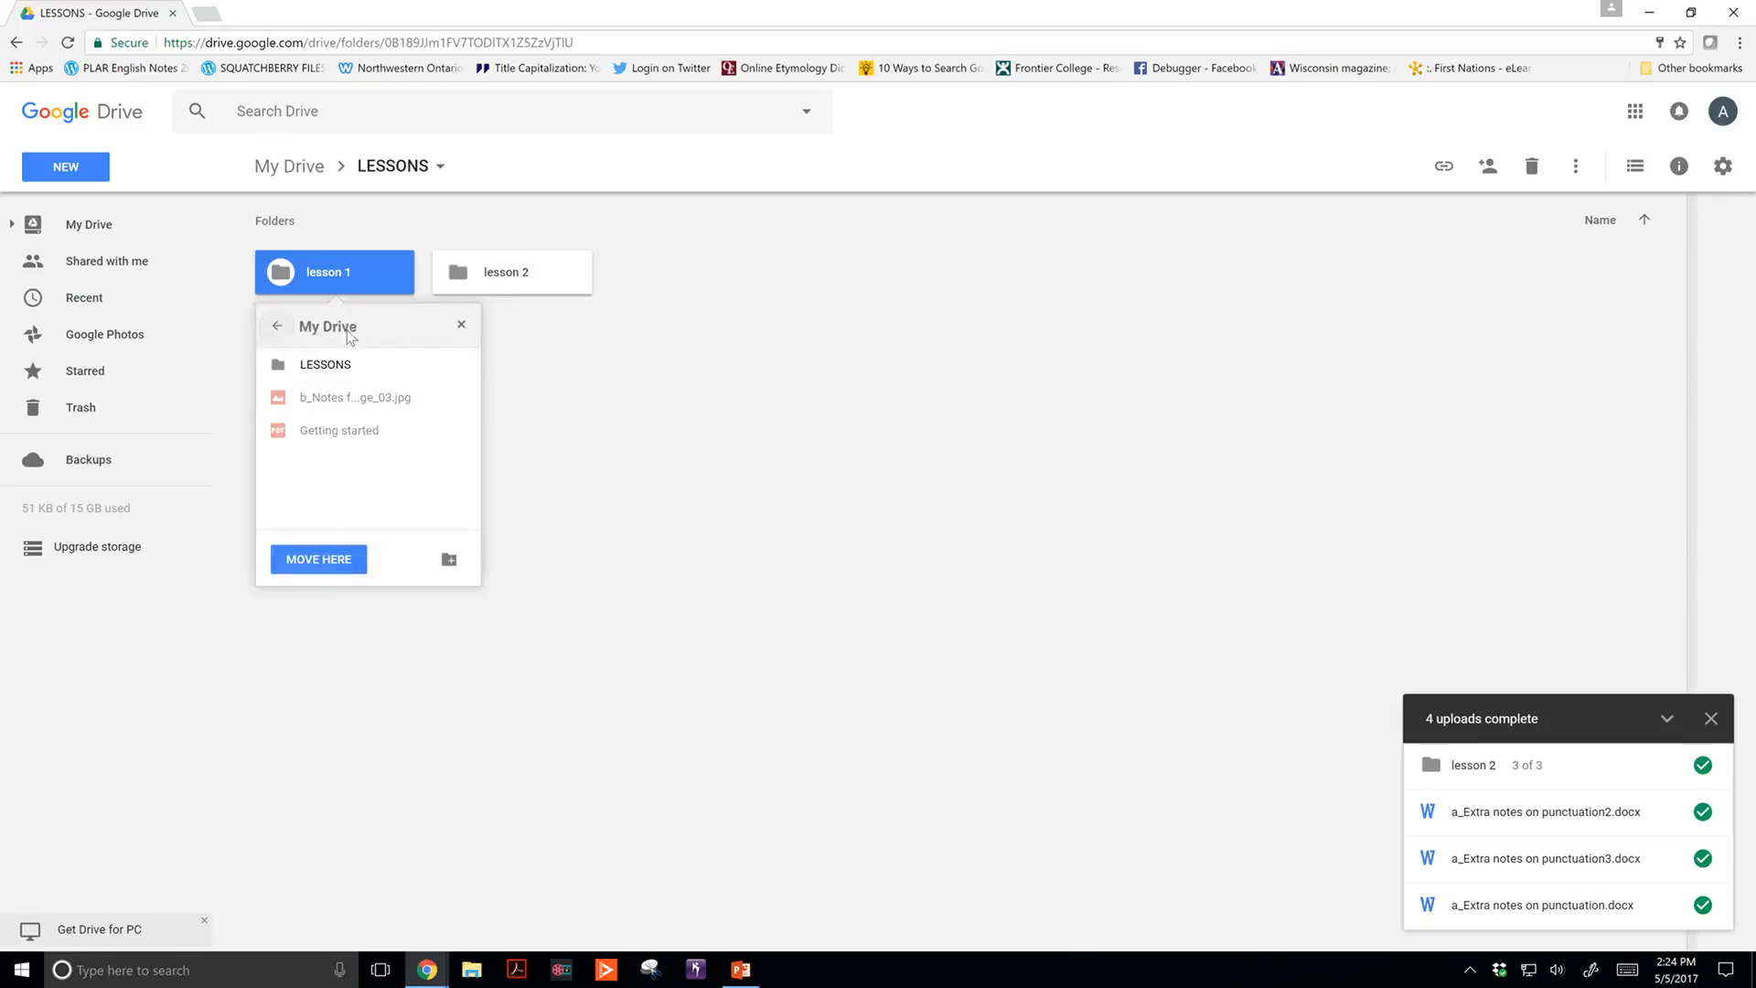
left_click(339, 562)
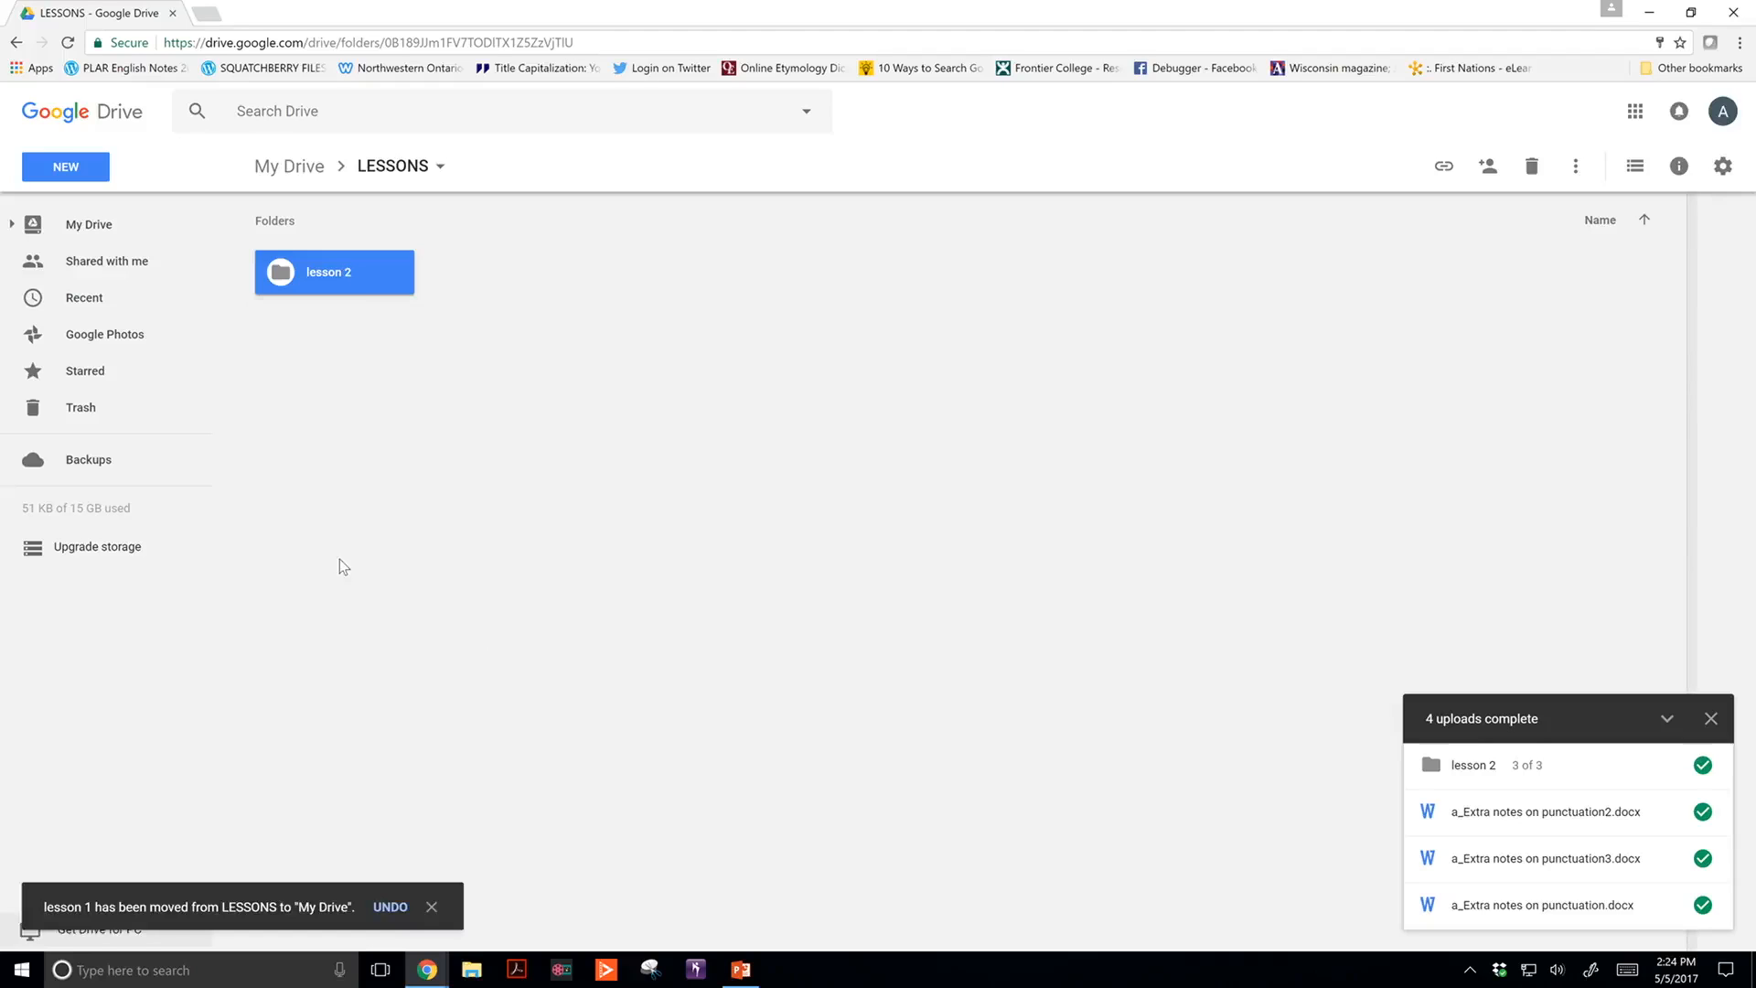
left_click(289, 174)
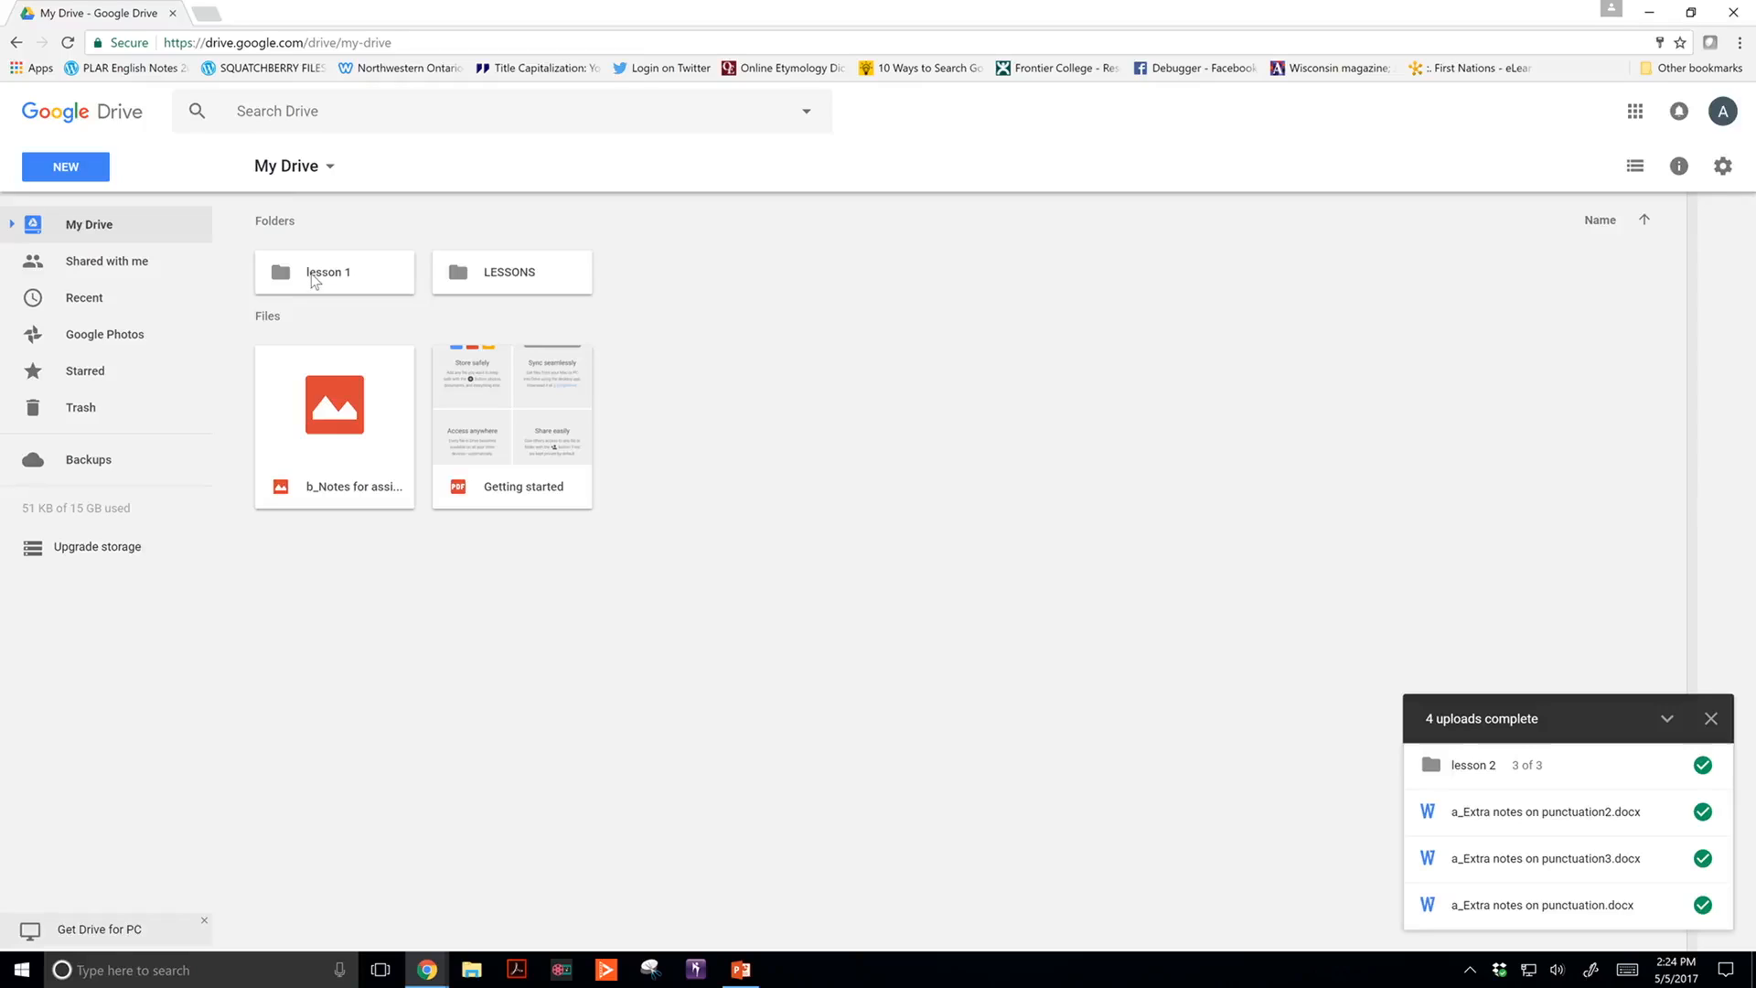
Step: Move the image "b_Notes for assignments 14_15_24_Page_03.jpg" from My Drive into the "lesson 2" folder inside "LESSONS"
left_click(354, 425)
right_click(354, 425)
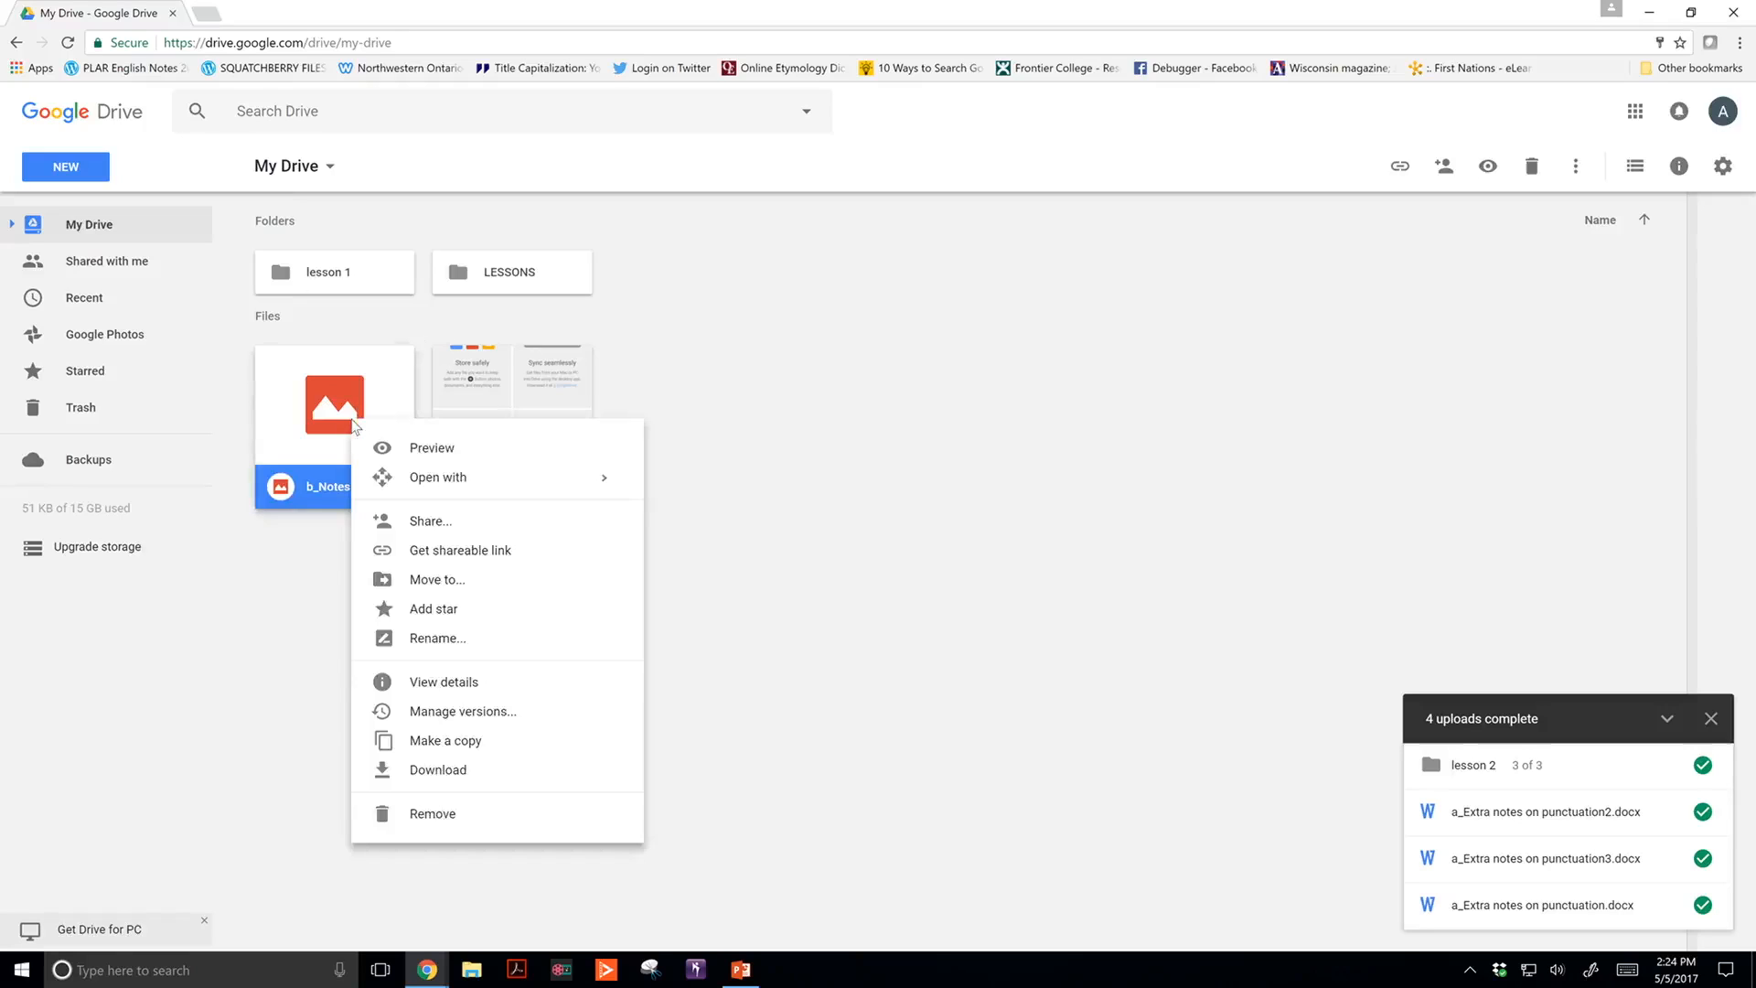
left_click(437, 580)
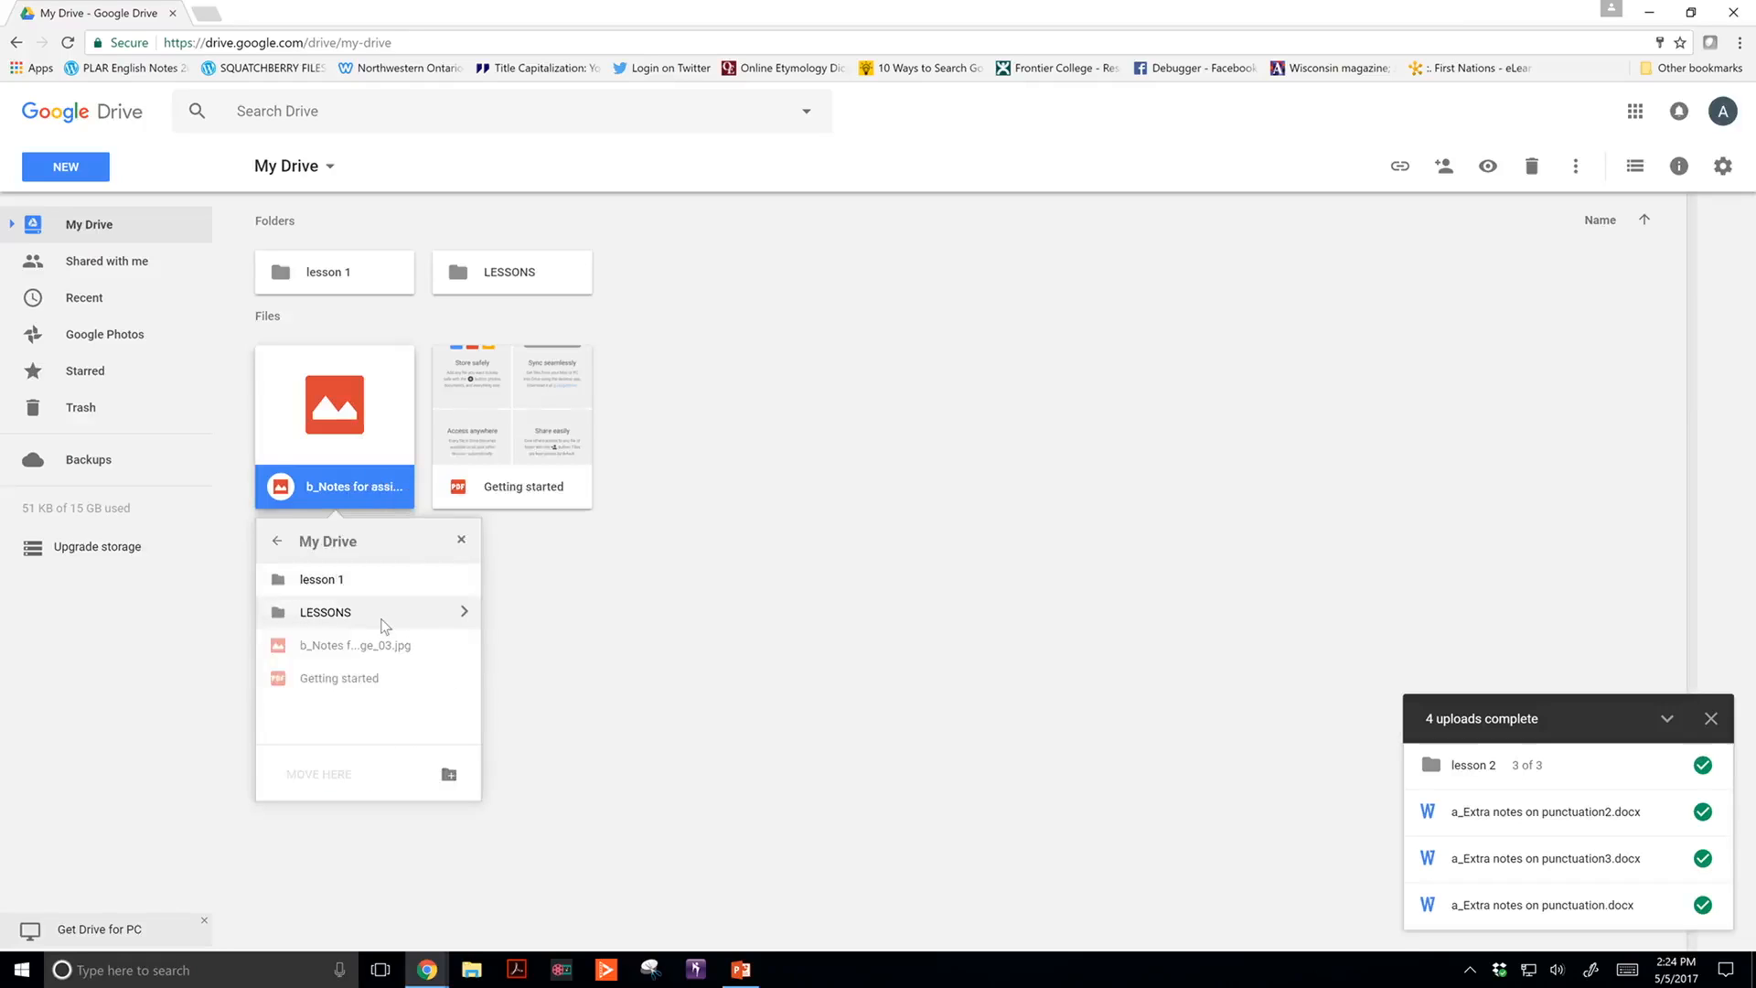
left_click(338, 618)
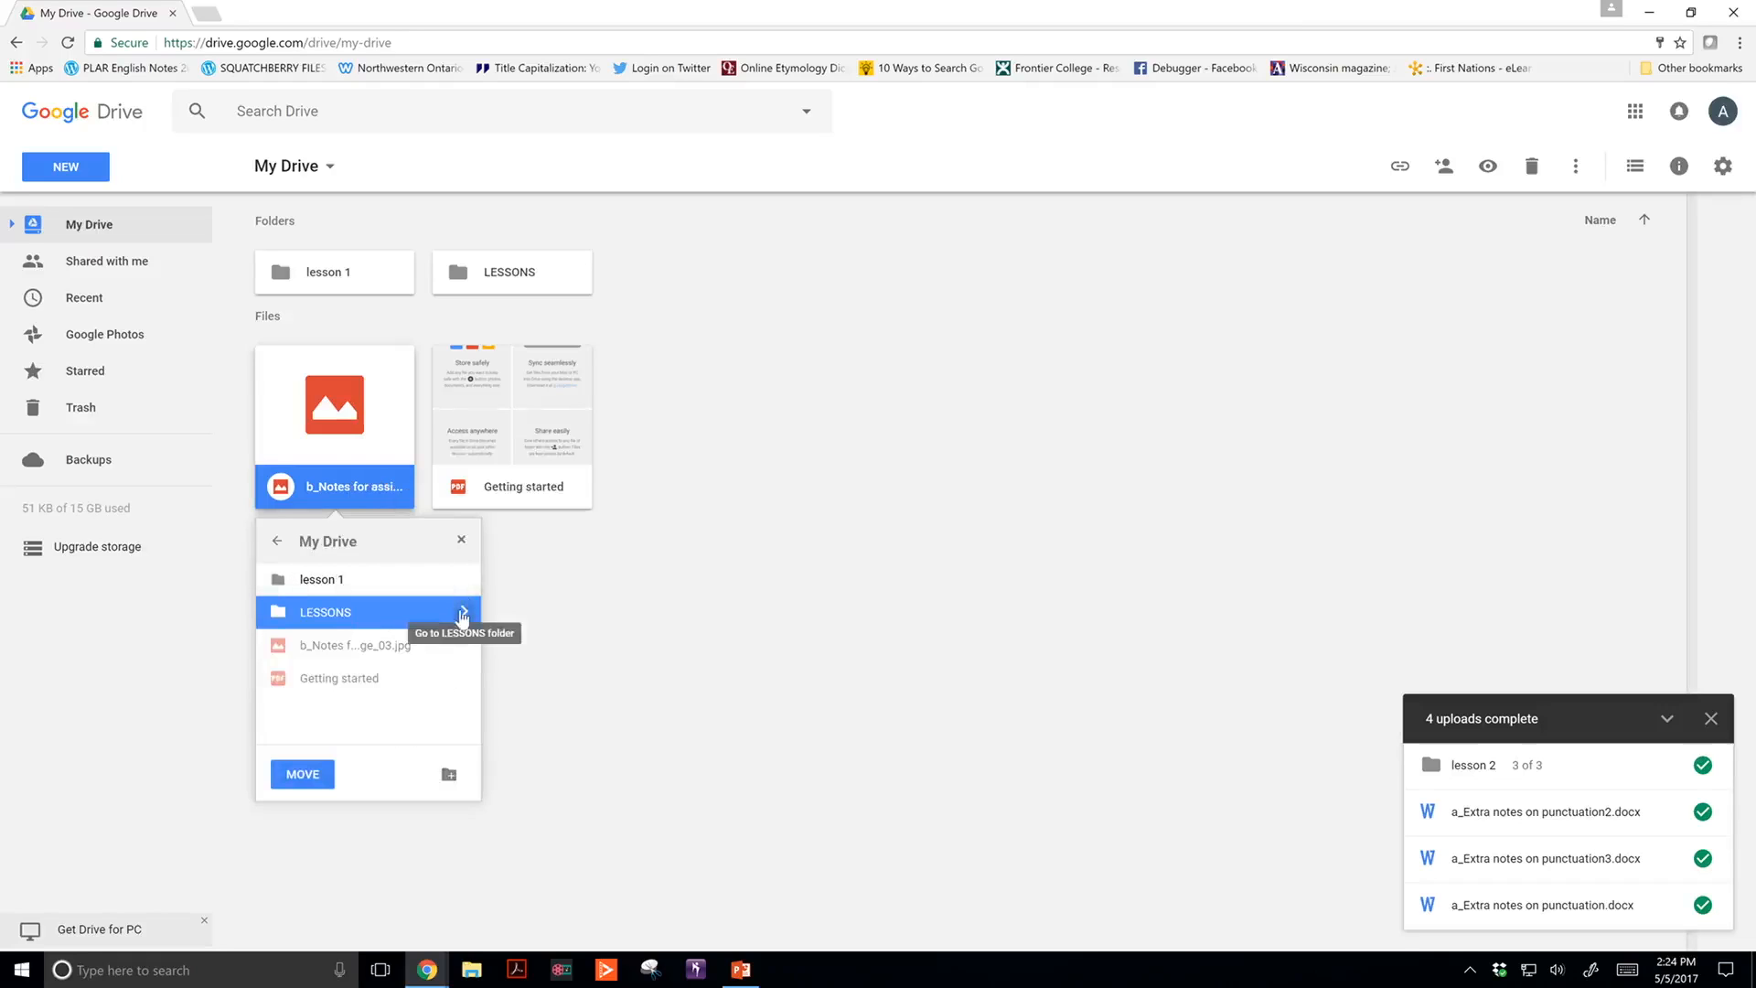
left_click(467, 609)
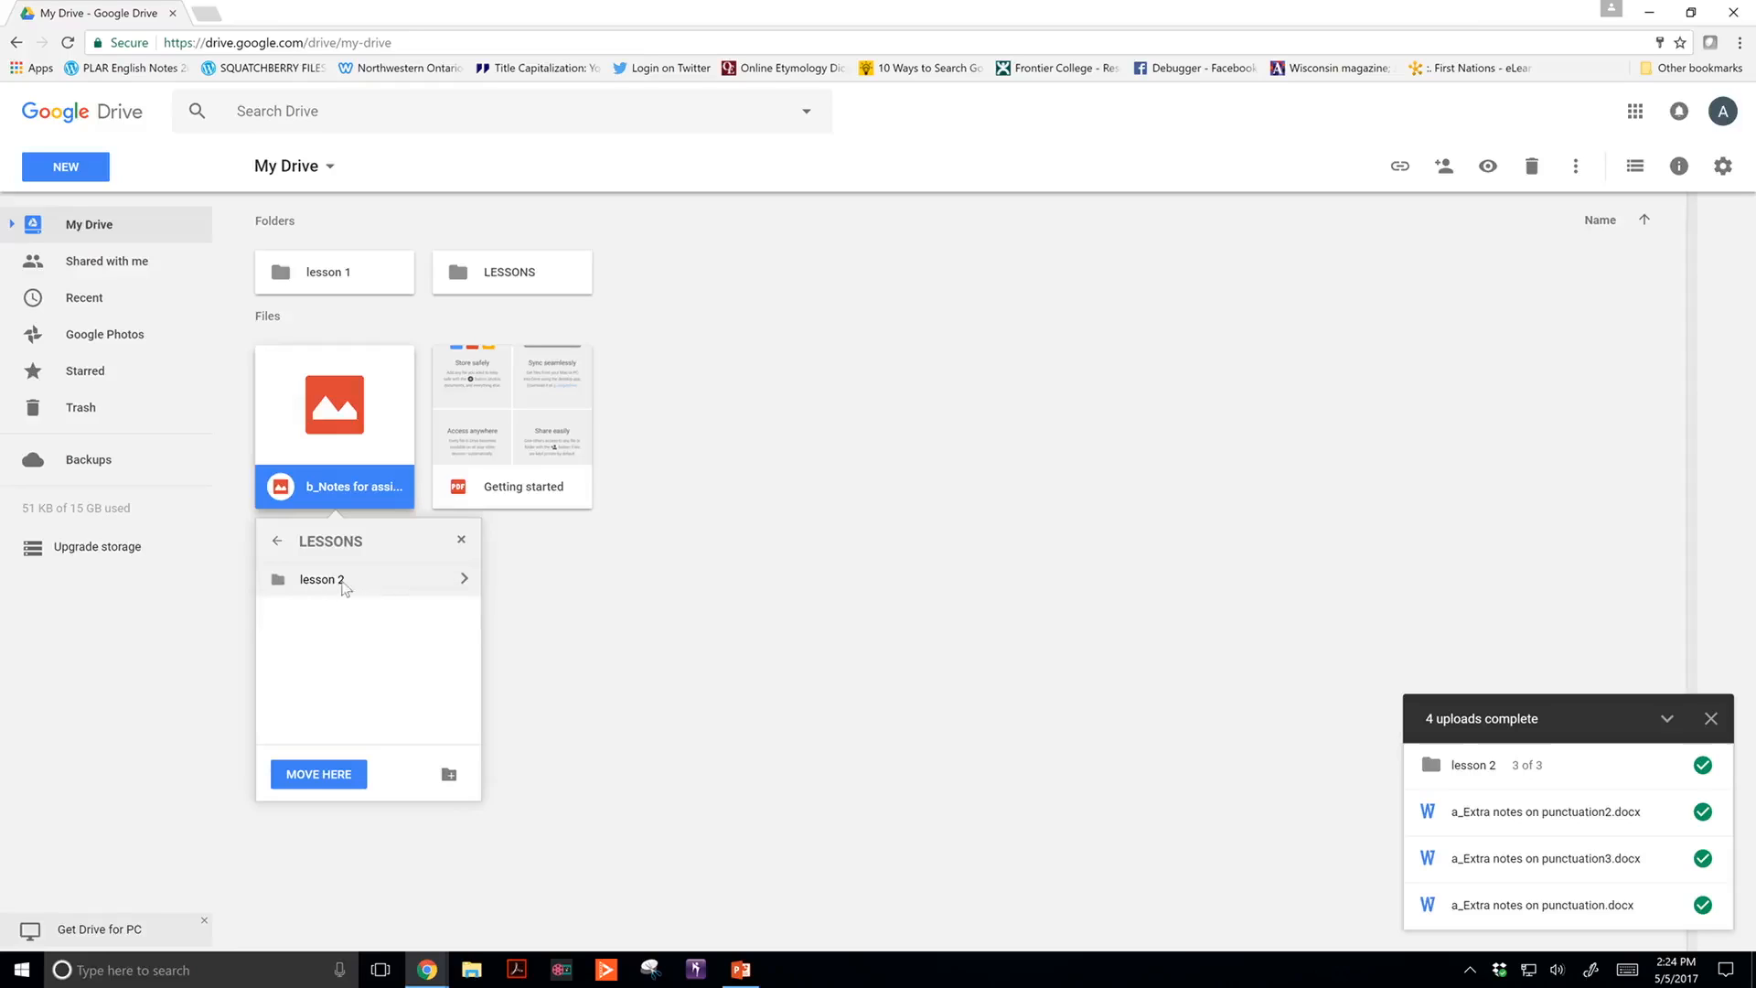
left_click(274, 542)
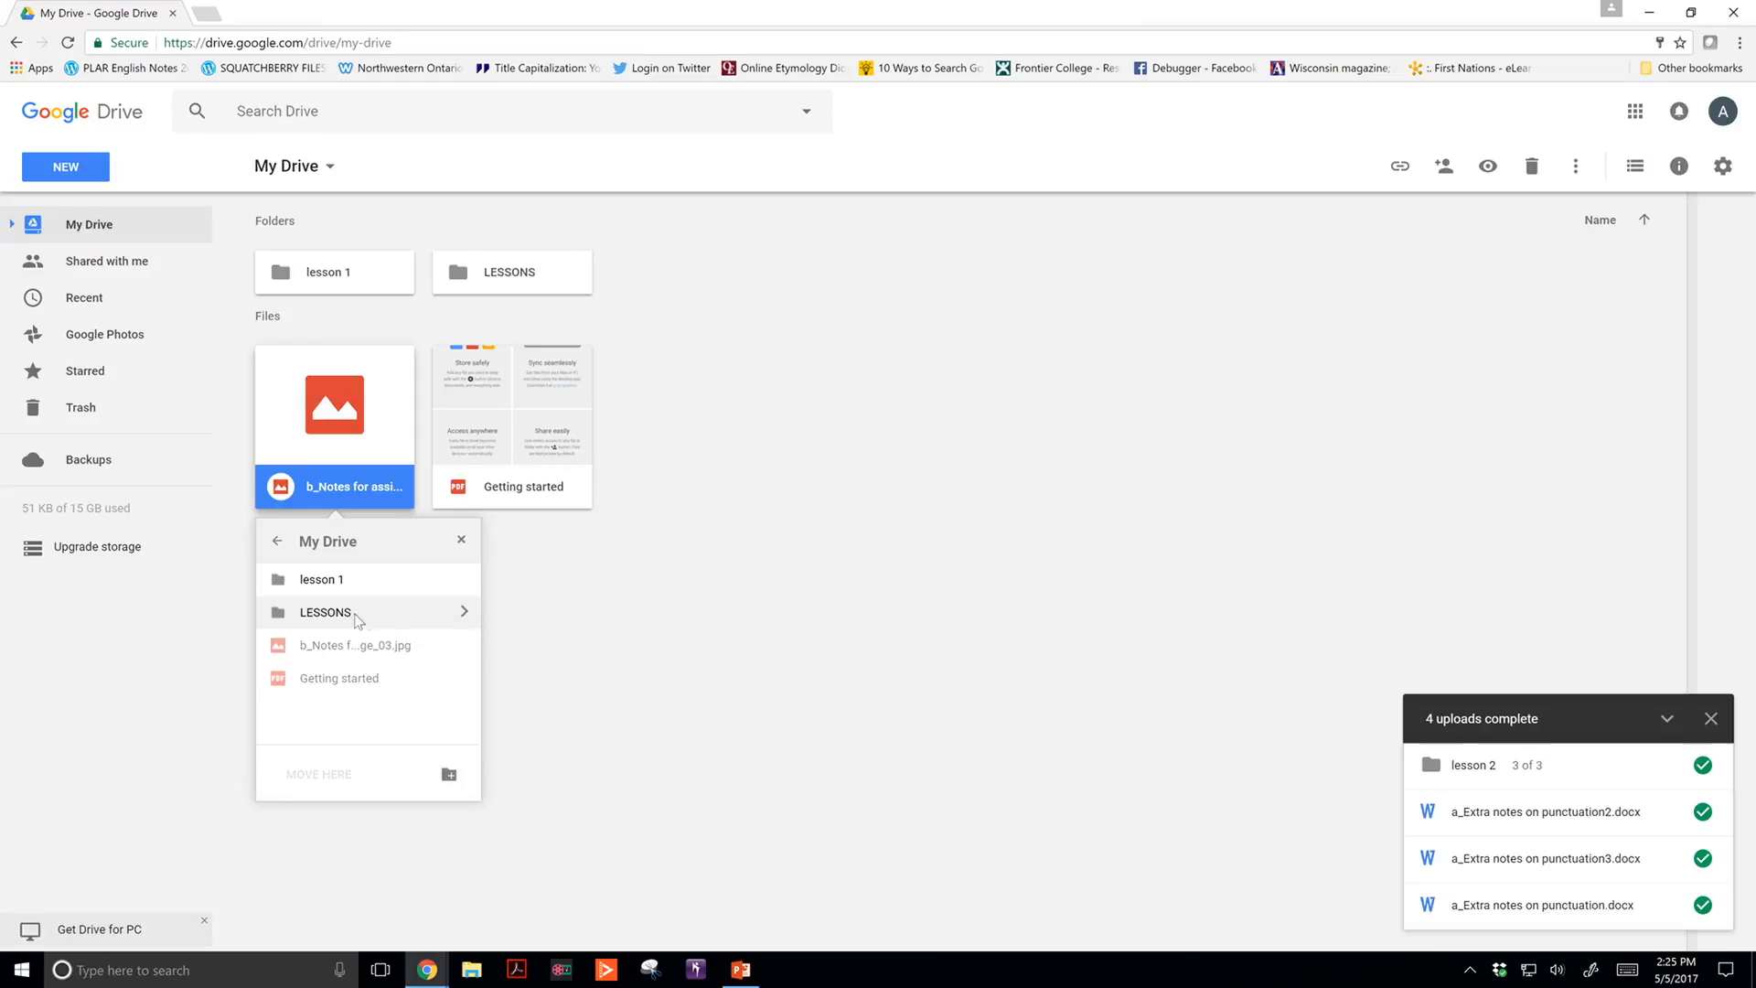
left_click(464, 612)
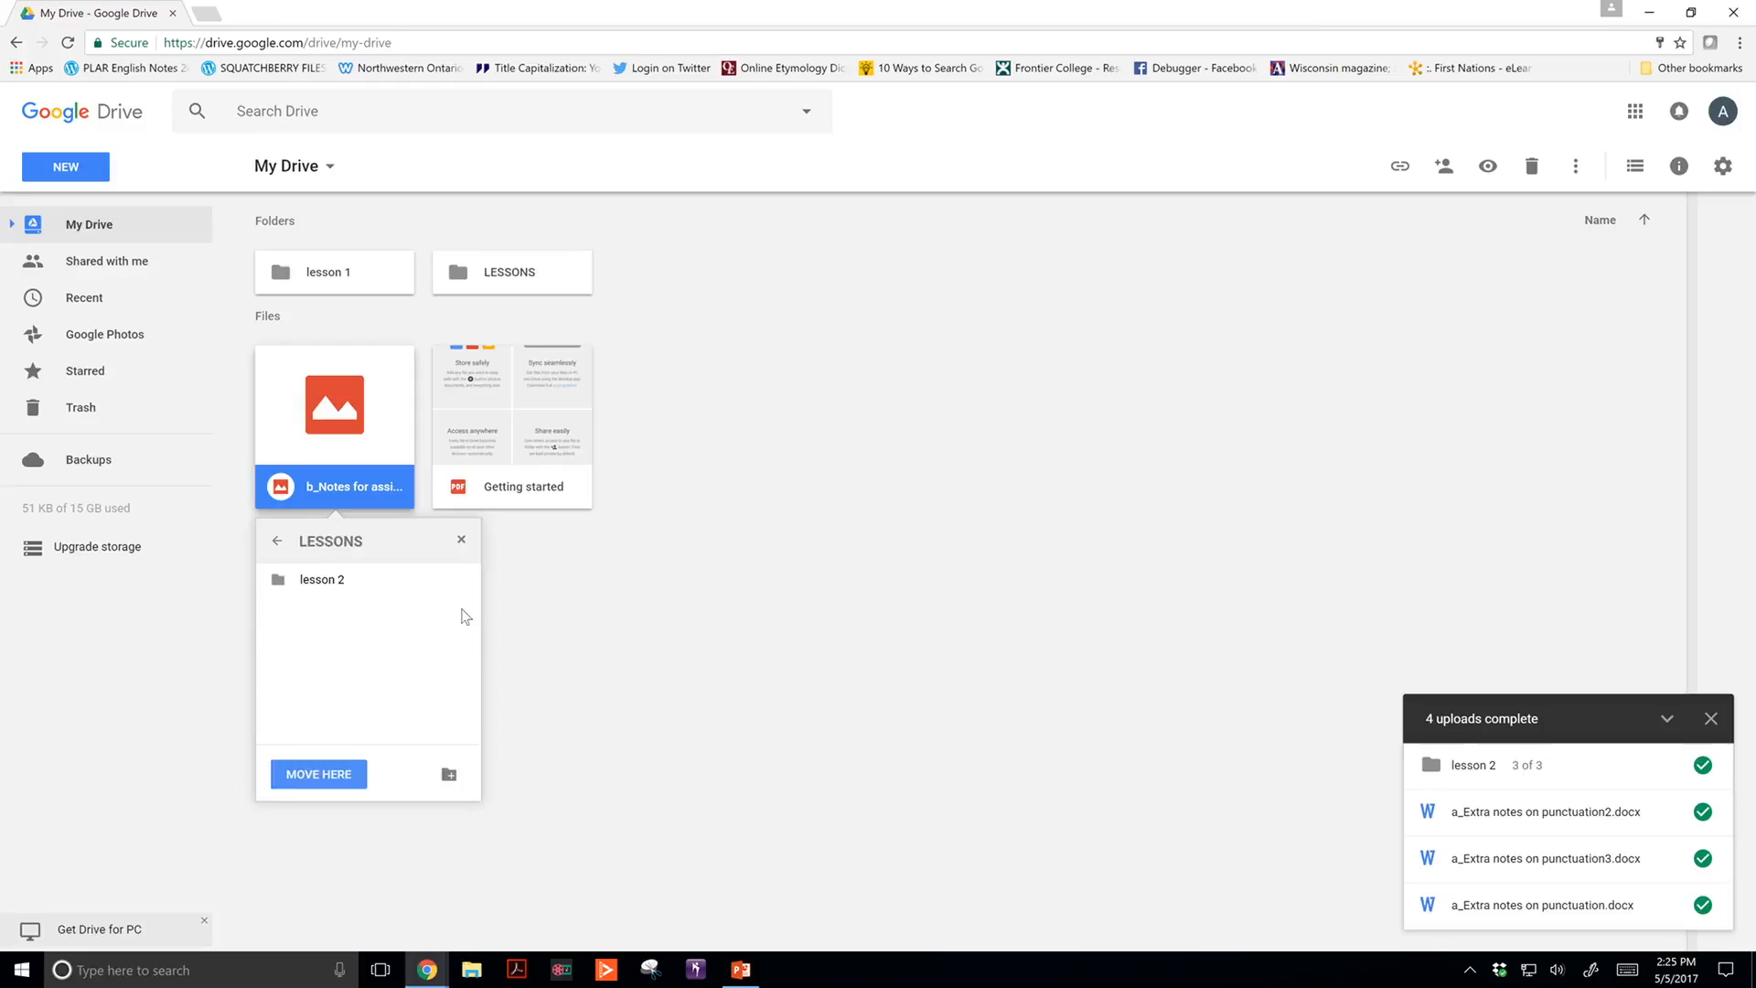
left_click(331, 588)
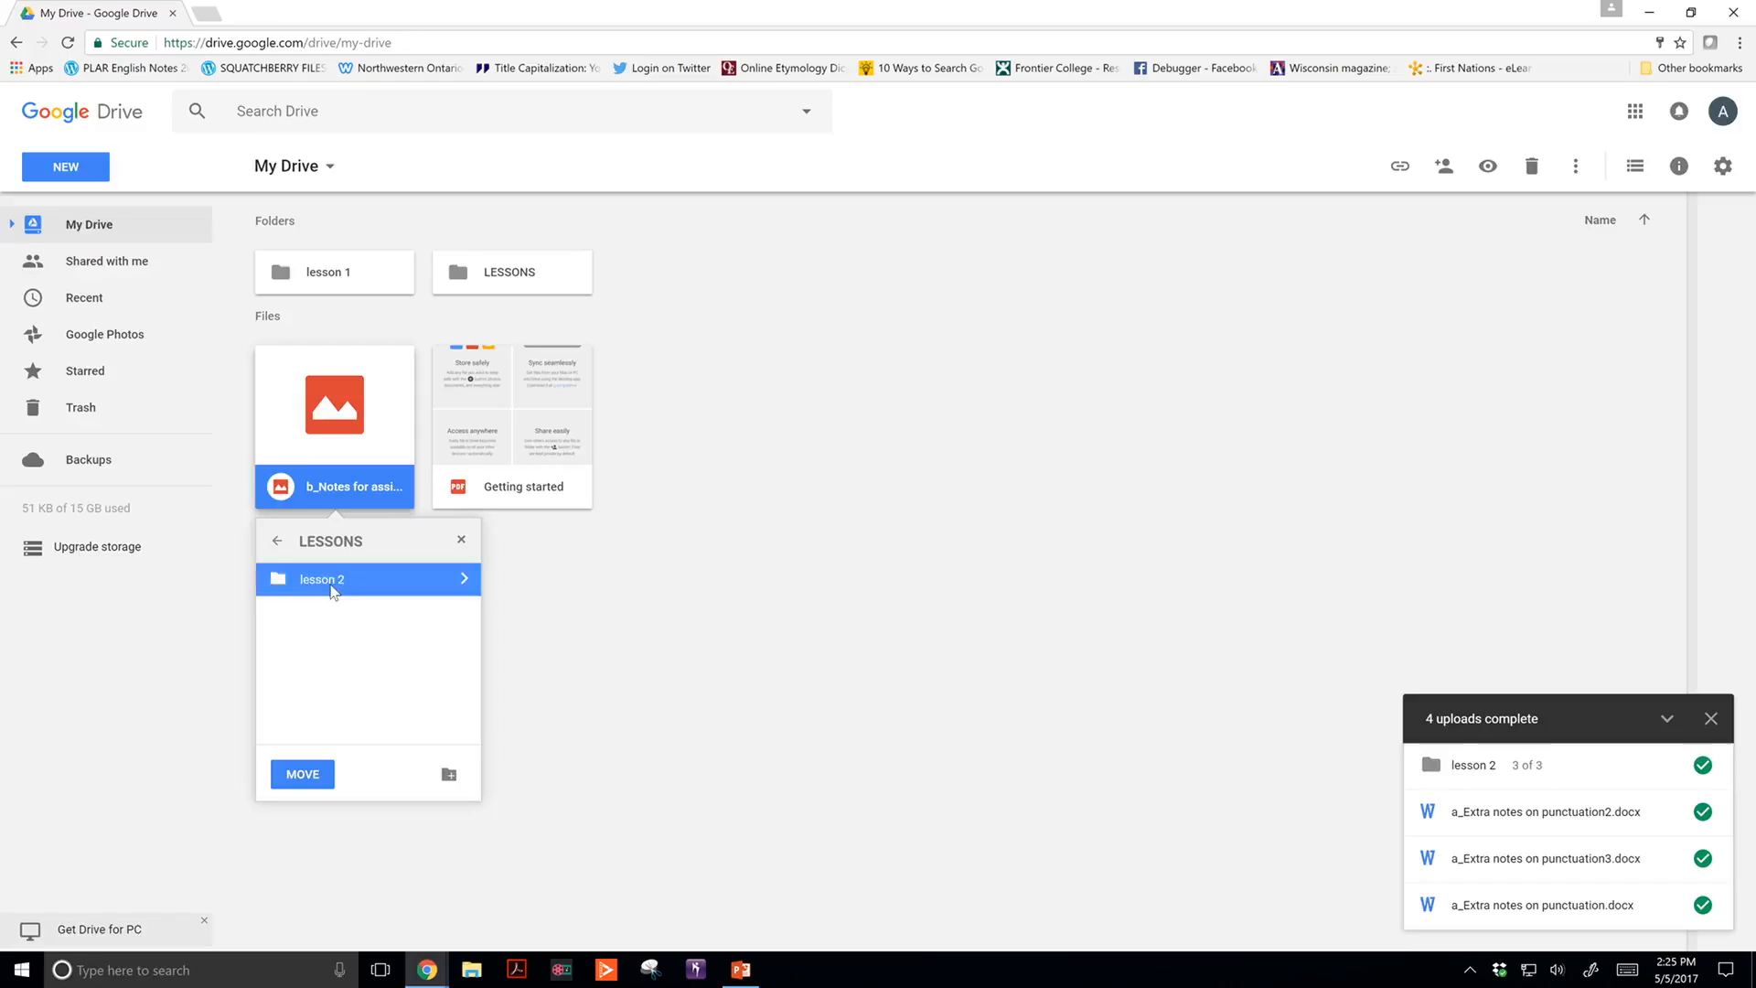
left_click(320, 783)
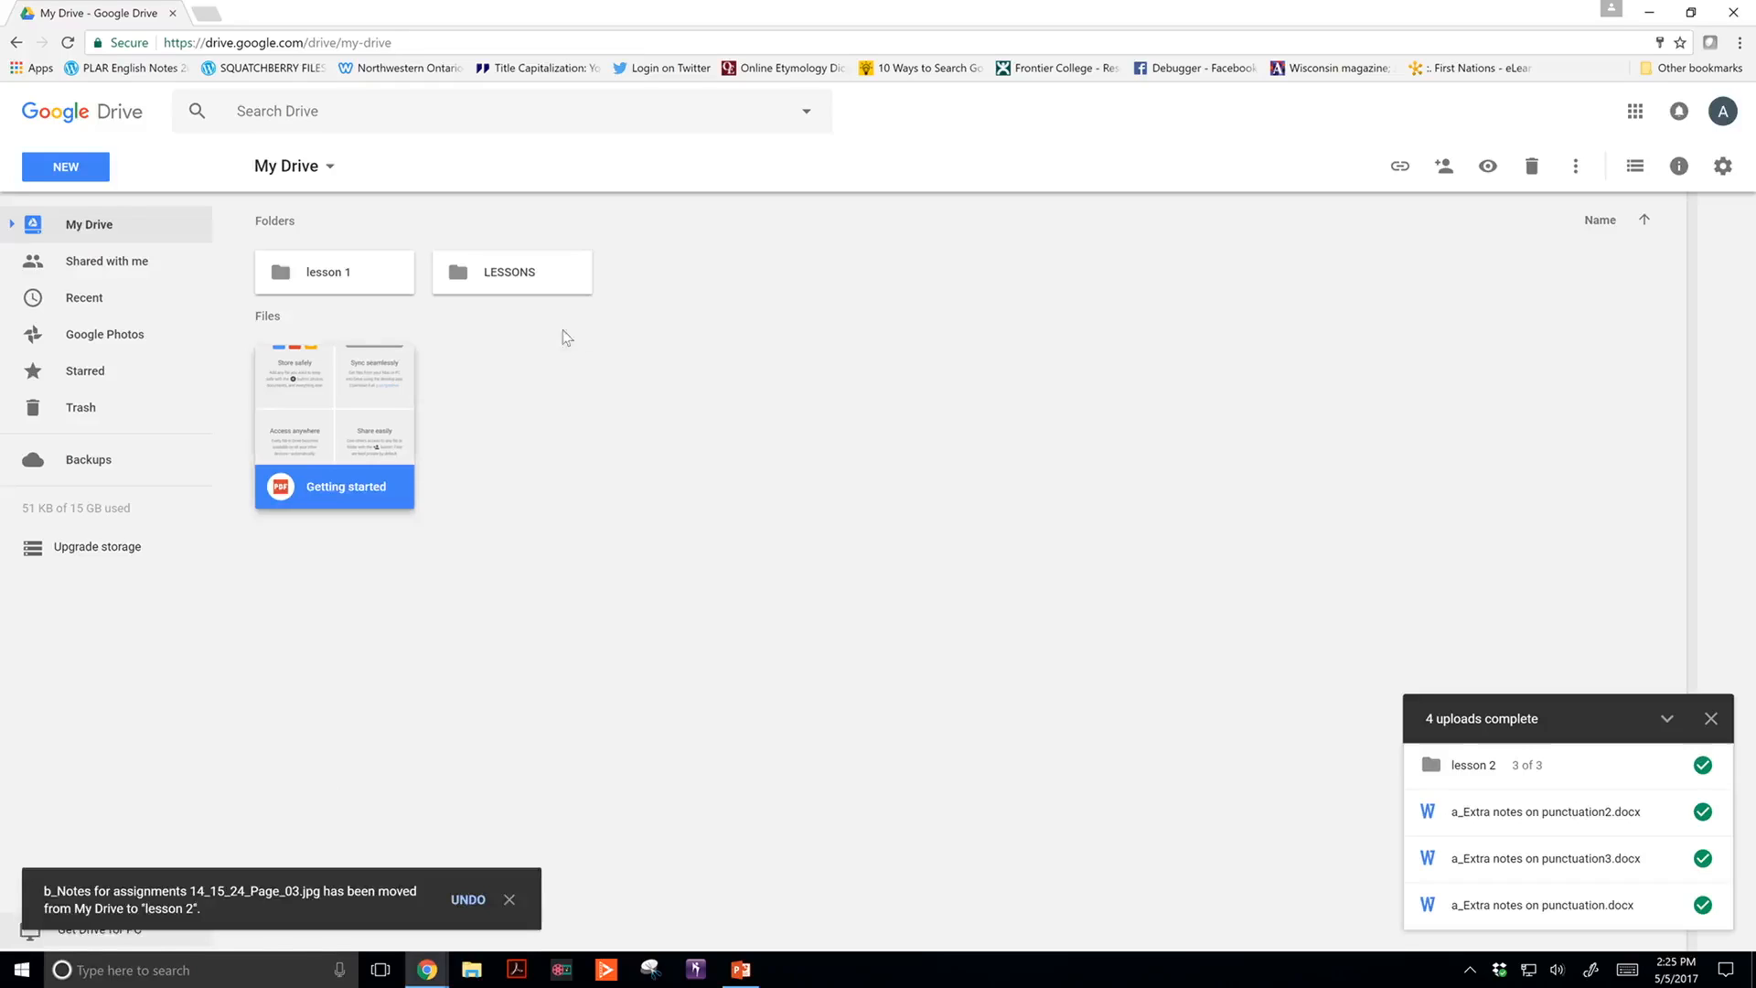
left_click(507, 508)
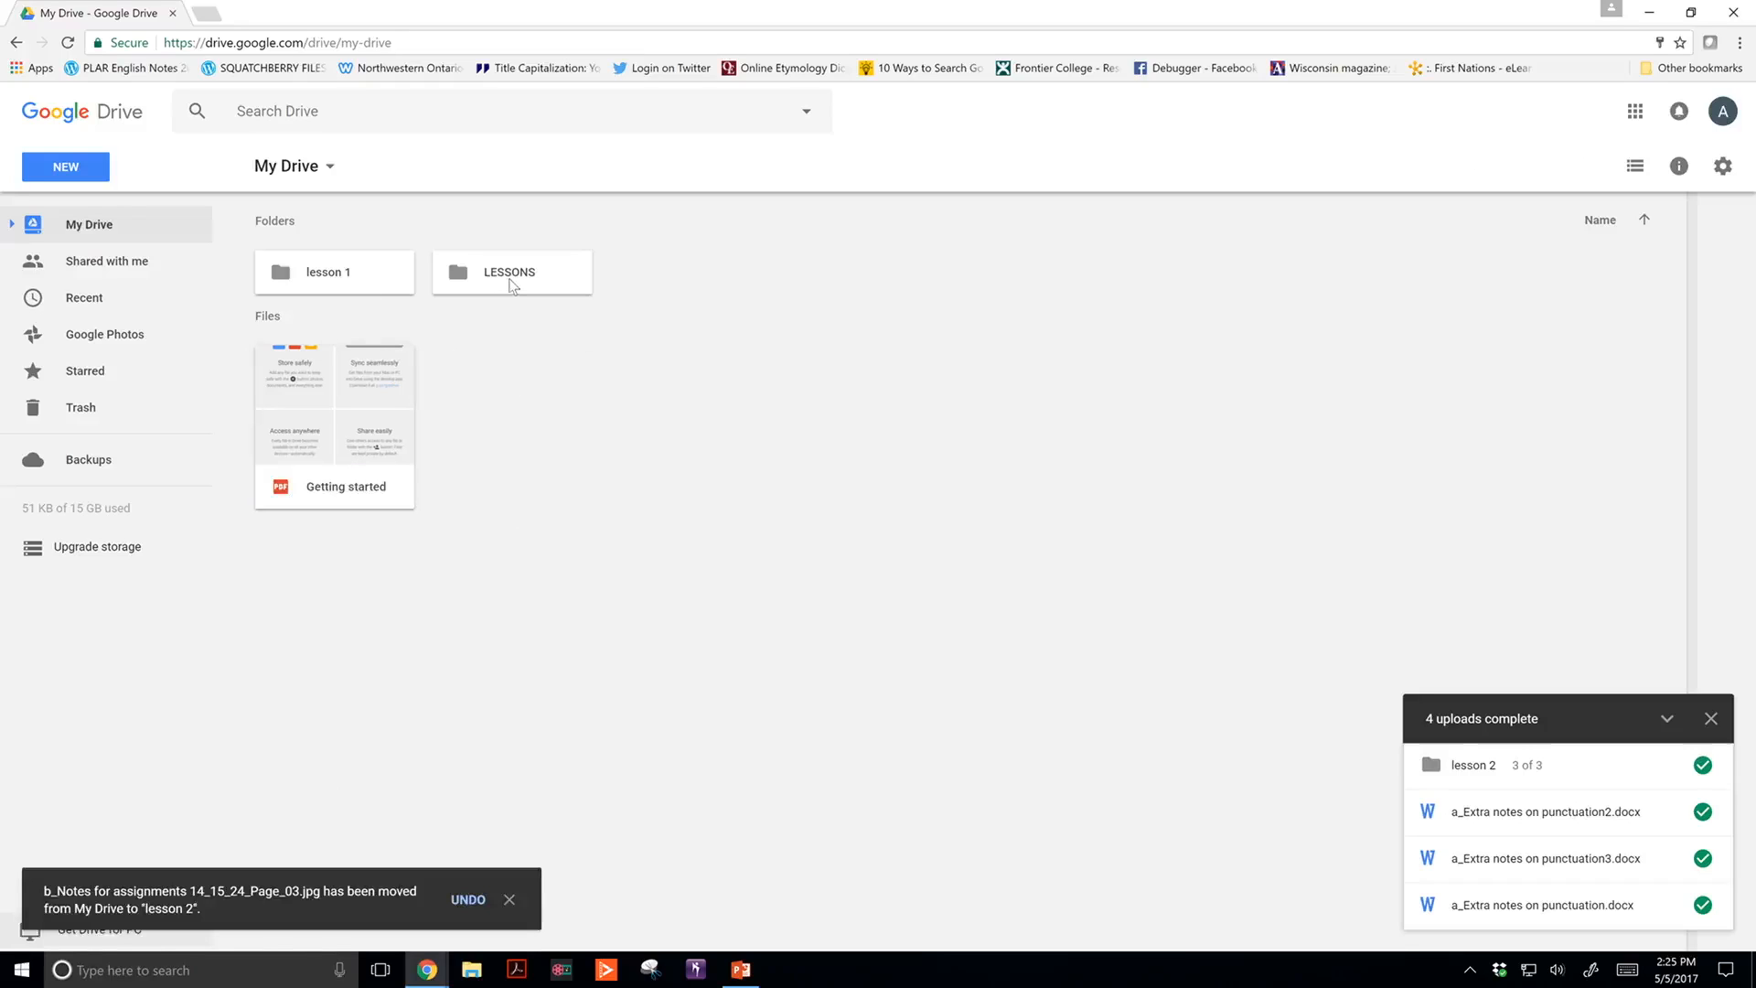
Step: Move the "lesson 1" folder from My Drive into the "LESSONS" folder and open "LESSONS"
left_click_drag(314, 274, 464, 265)
double_click(314, 278)
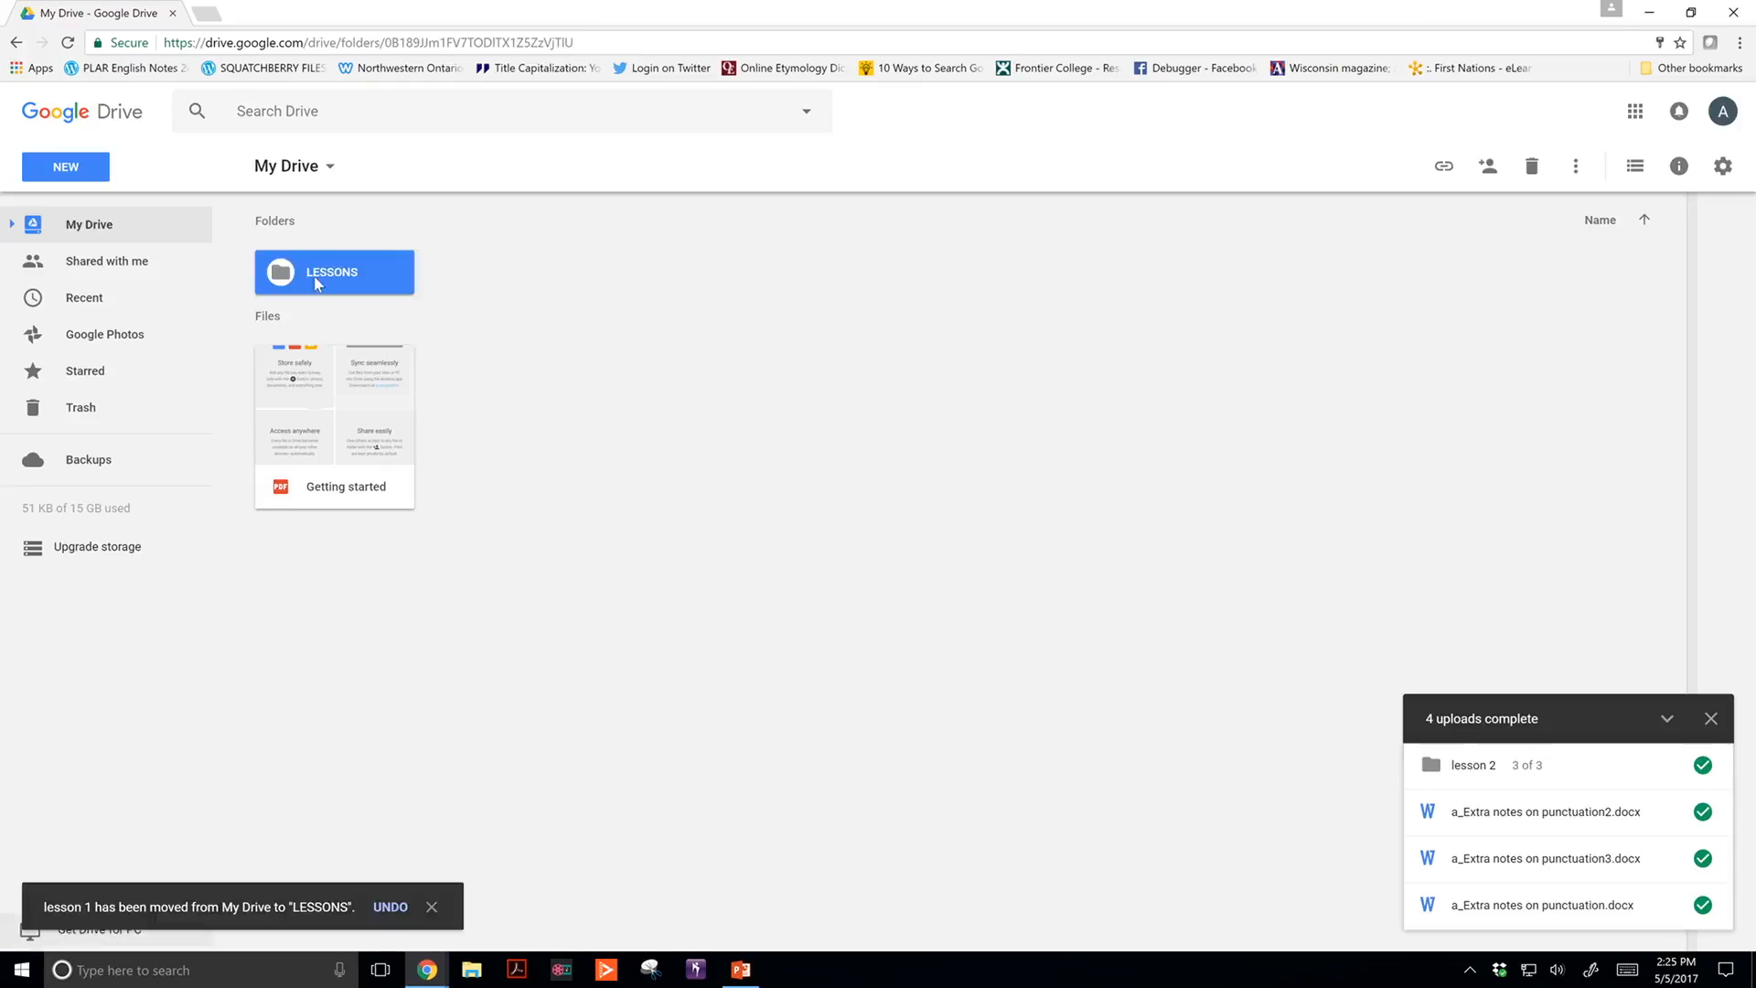
Step: Check the contents of the "lesson 2" folder and the "lesson 1" folder, and return to My Drive
double_click(495, 273)
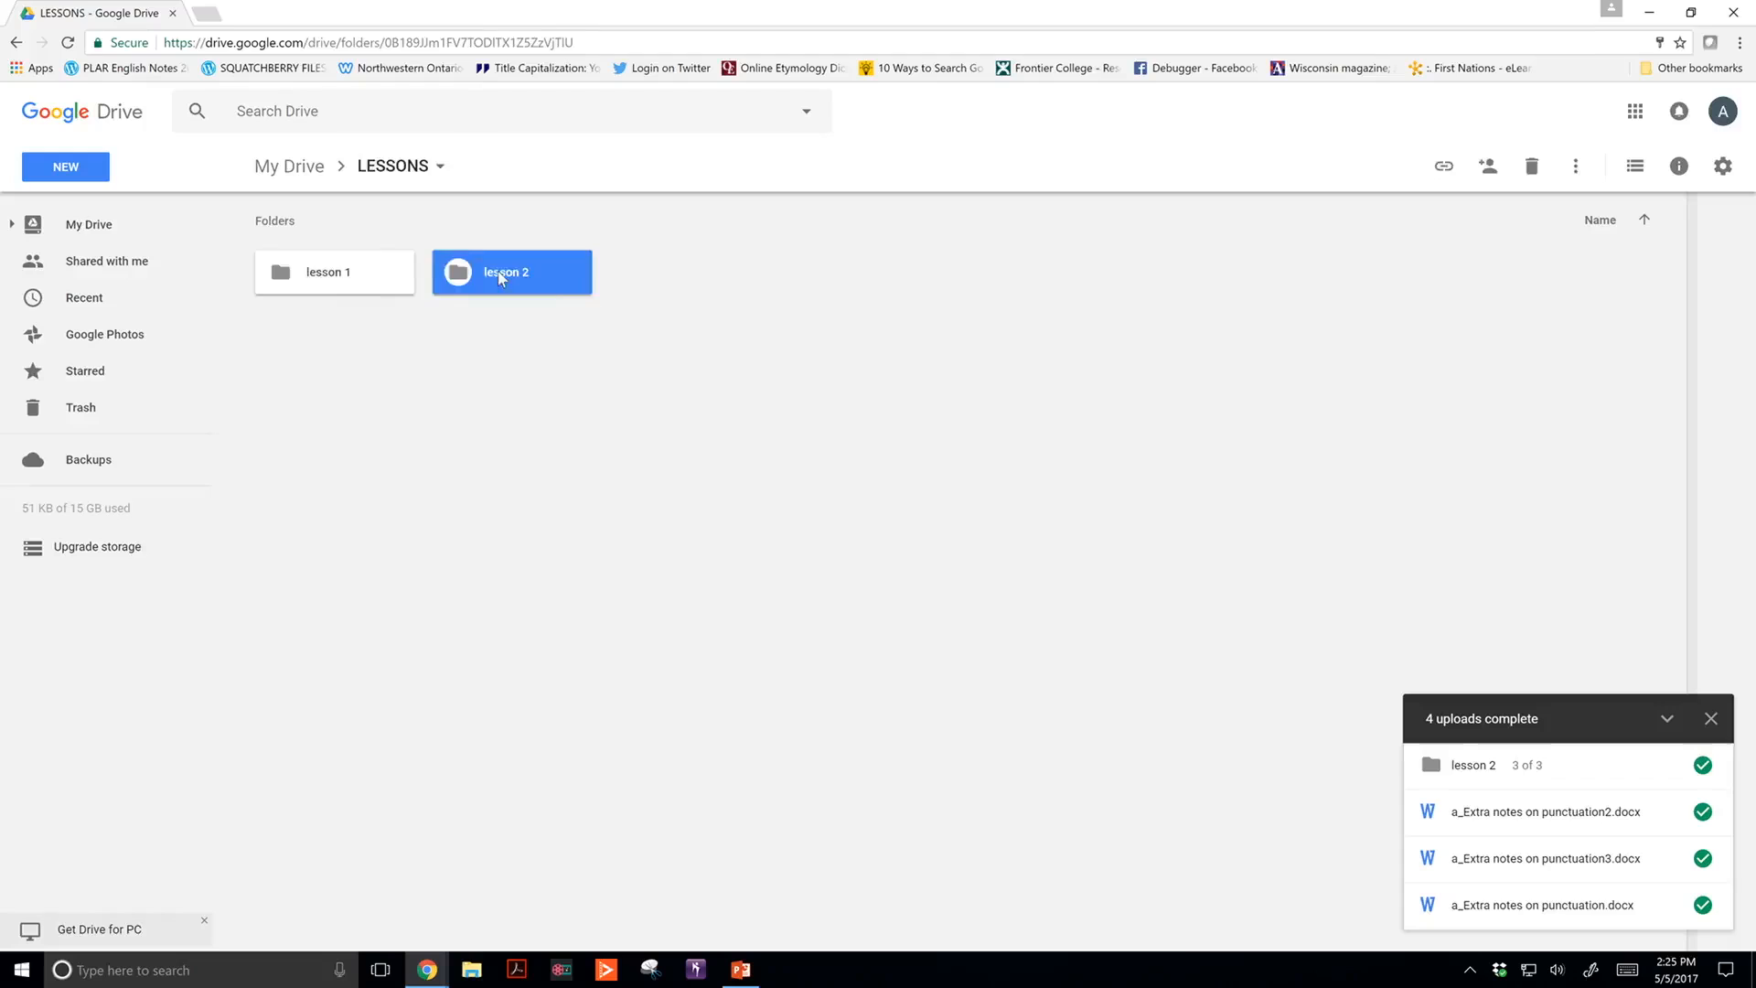
left_click(395, 169)
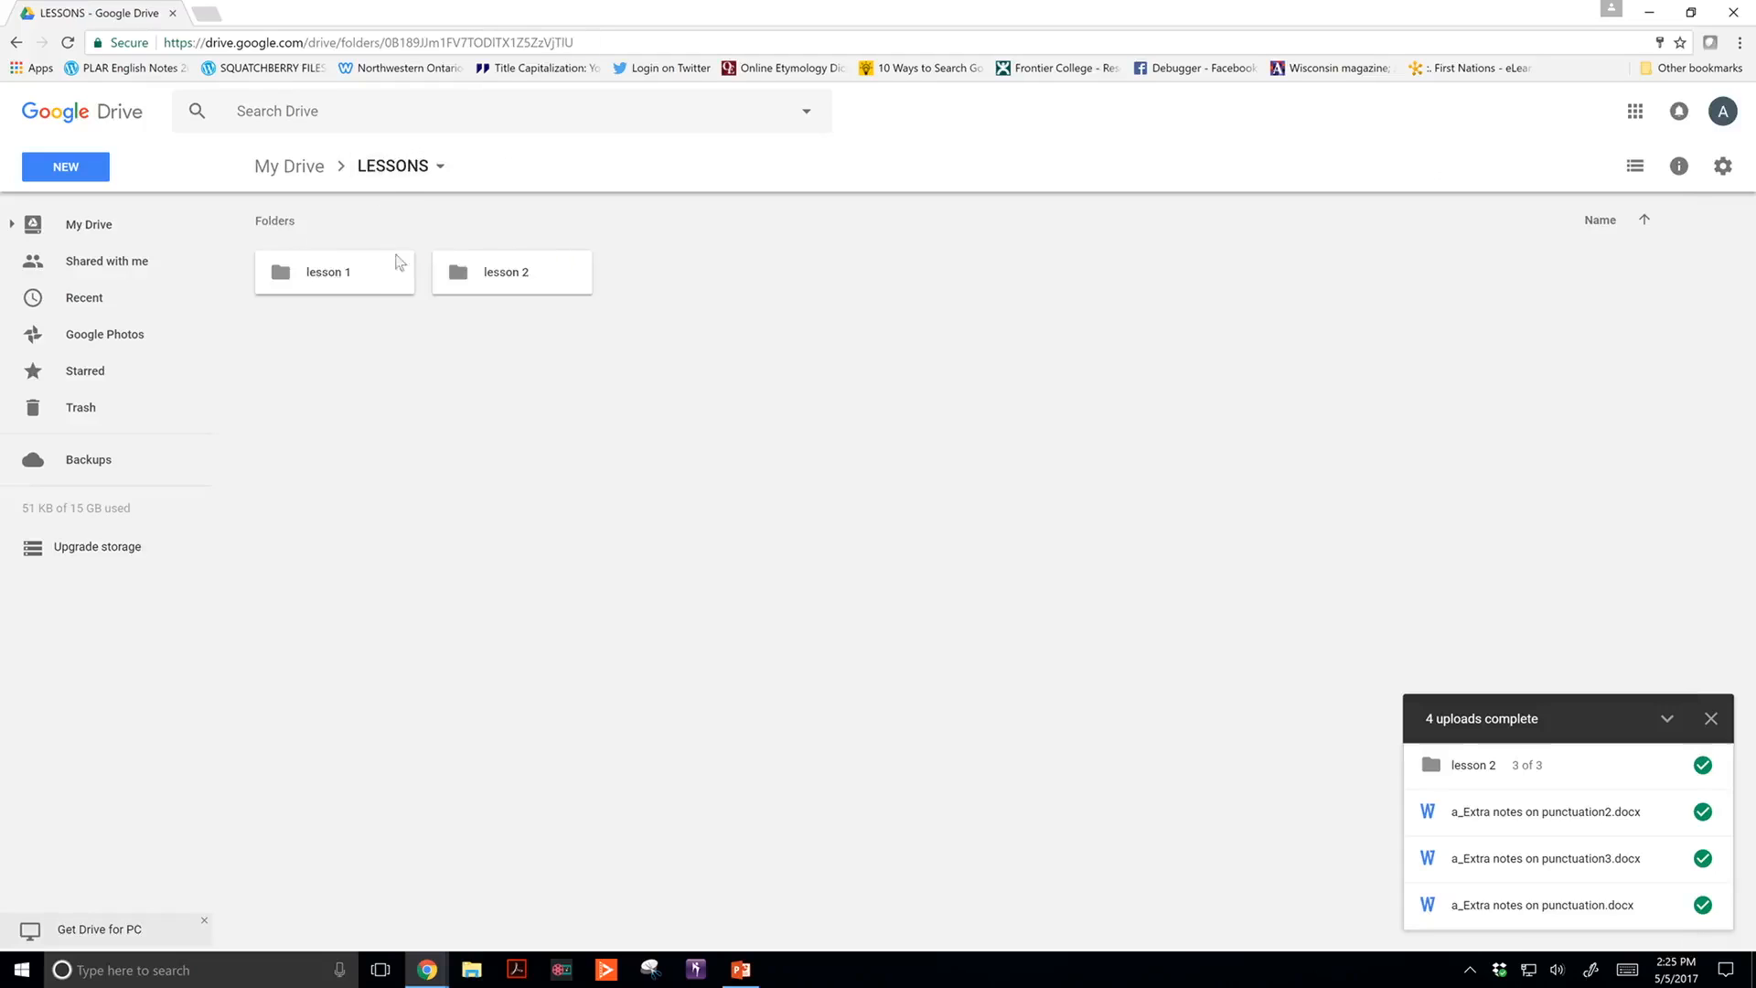
double_click(366, 282)
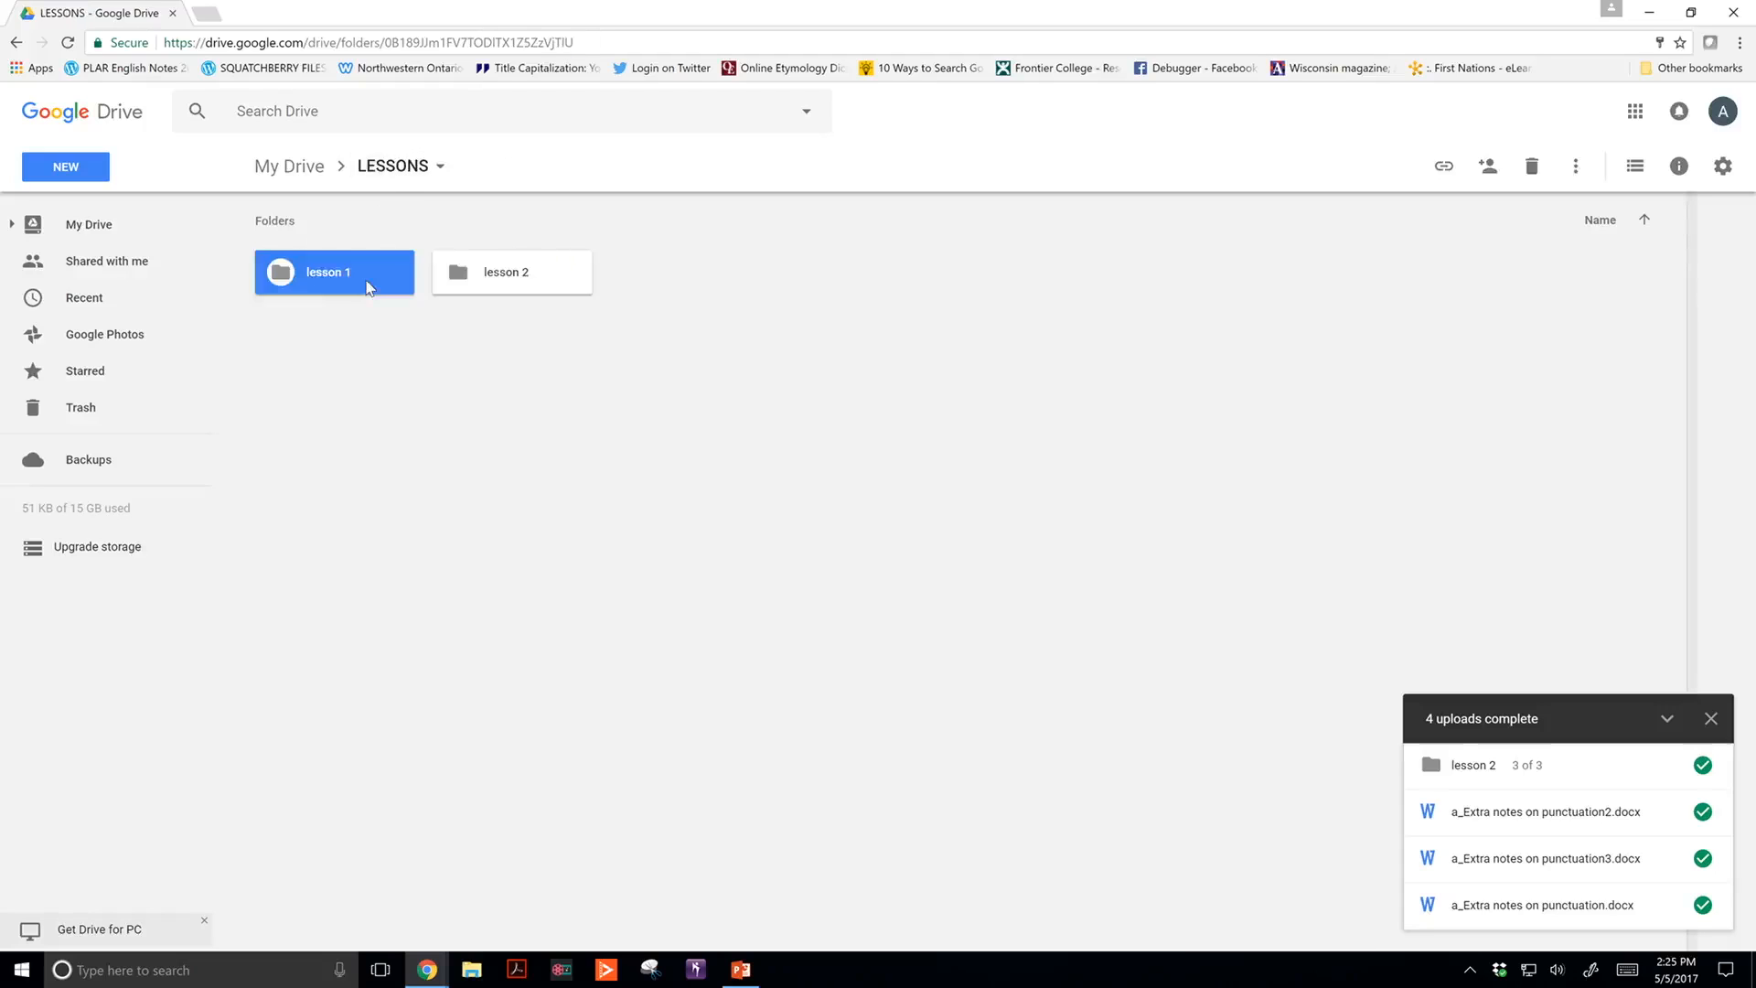
left_click(405, 183)
left_click(297, 172)
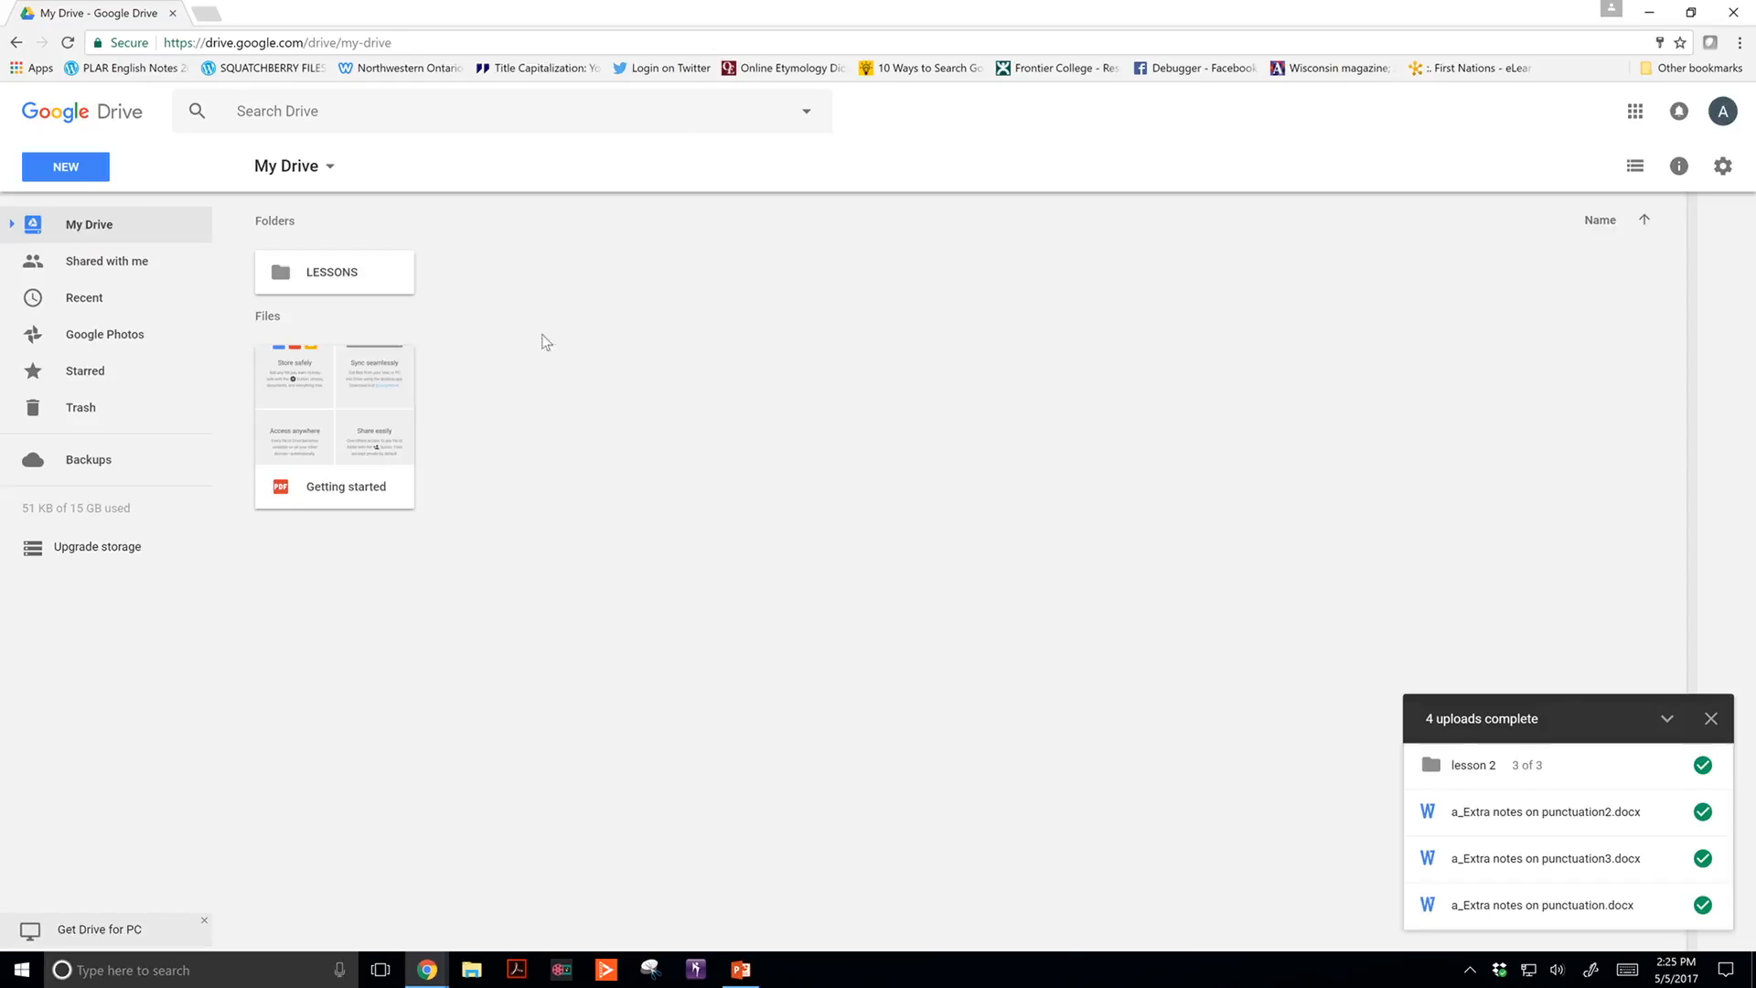
mouse_move(967, 13)
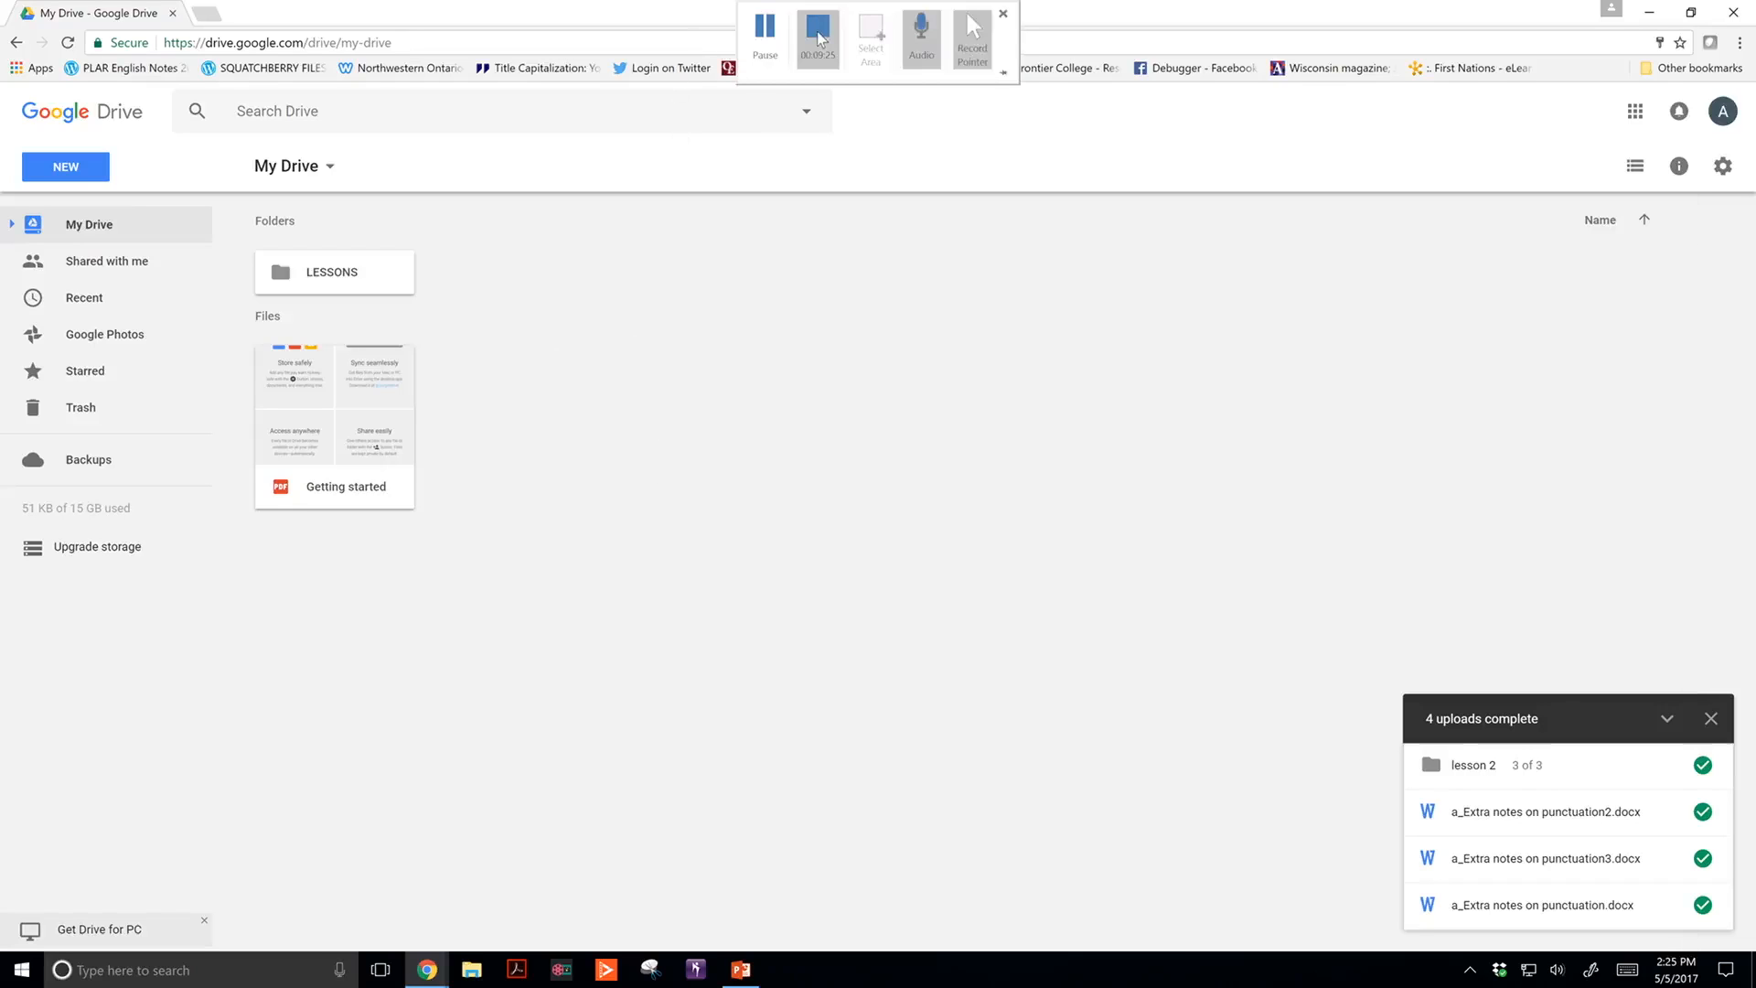